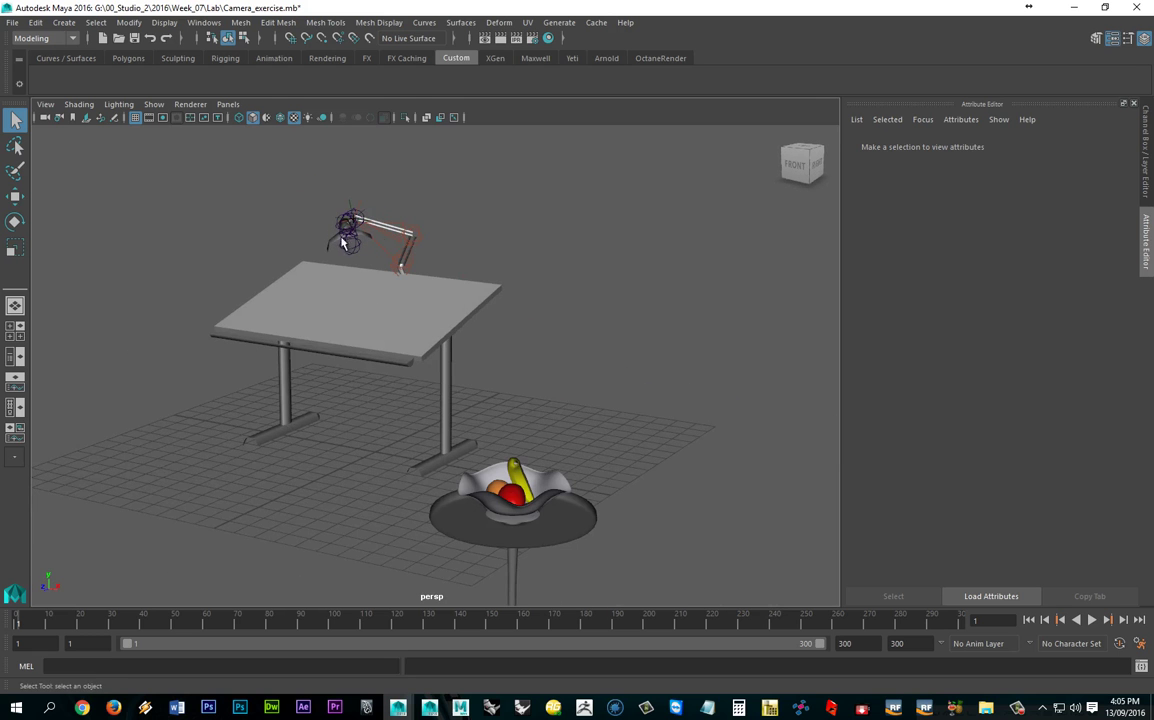
# Examine the scene's drafting table, desk lamp and pedestal table with the fruit bowl from several angles
pyautogui.keyDown('alt'); pyautogui.moveTo(394, 330); pyautogui.dragTo(408, 379); pyautogui.keyUp('alt')
pyautogui.keyDown('alt'); pyautogui.moveTo(408, 379); pyautogui.dragTo(355, 355, button='right'); pyautogui.keyUp('alt')
pyautogui.keyDown('alt'); pyautogui.moveTo(355, 355); pyautogui.dragTo(521, 323); pyautogui.keyUp('alt')
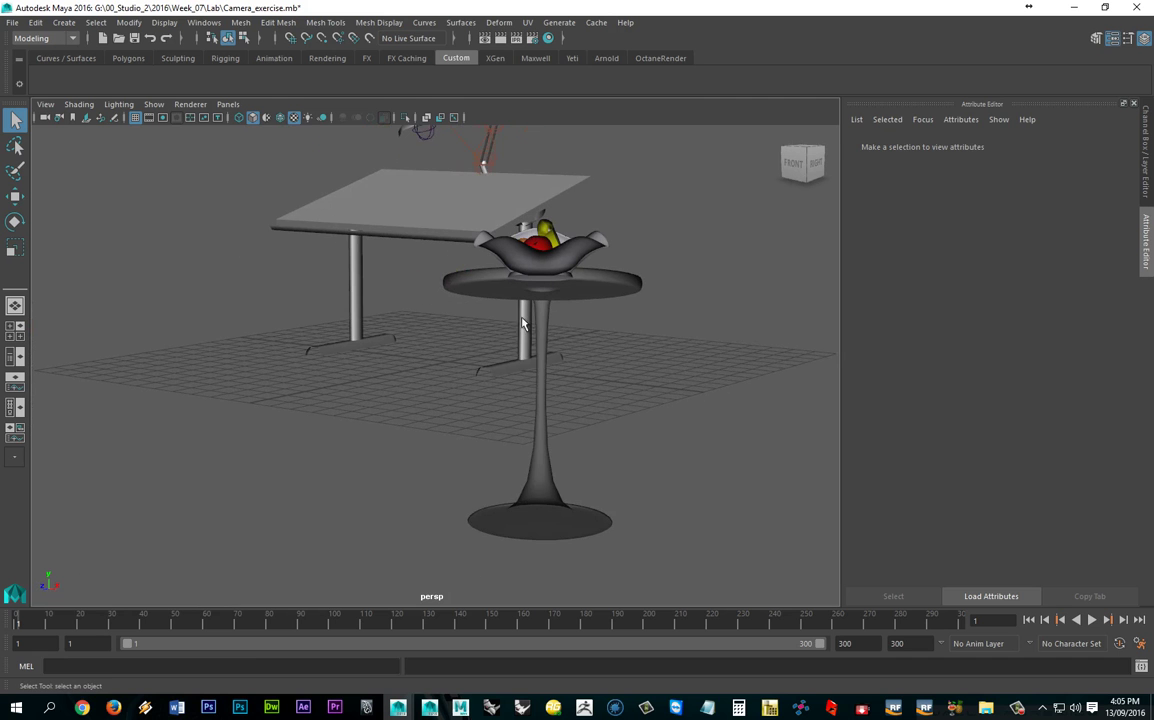
pyautogui.click(606, 291)
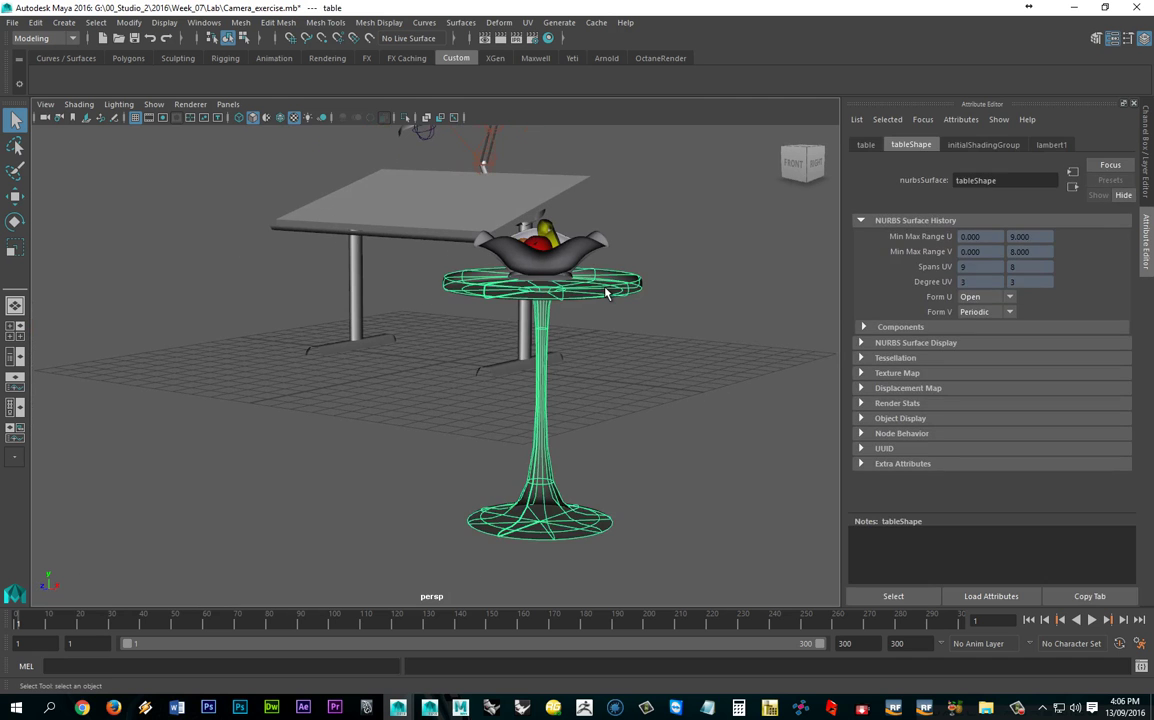
pyautogui.press('4')
pyautogui.press('5')
pyautogui.moveTo(606, 291)
pyautogui.keyDown('alt'); pyautogui.mouseDown()
pyautogui.moveTo(524, 265)
pyautogui.moveTo(524, 304)
pyautogui.mouseUp(); pyautogui.keyUp('alt')
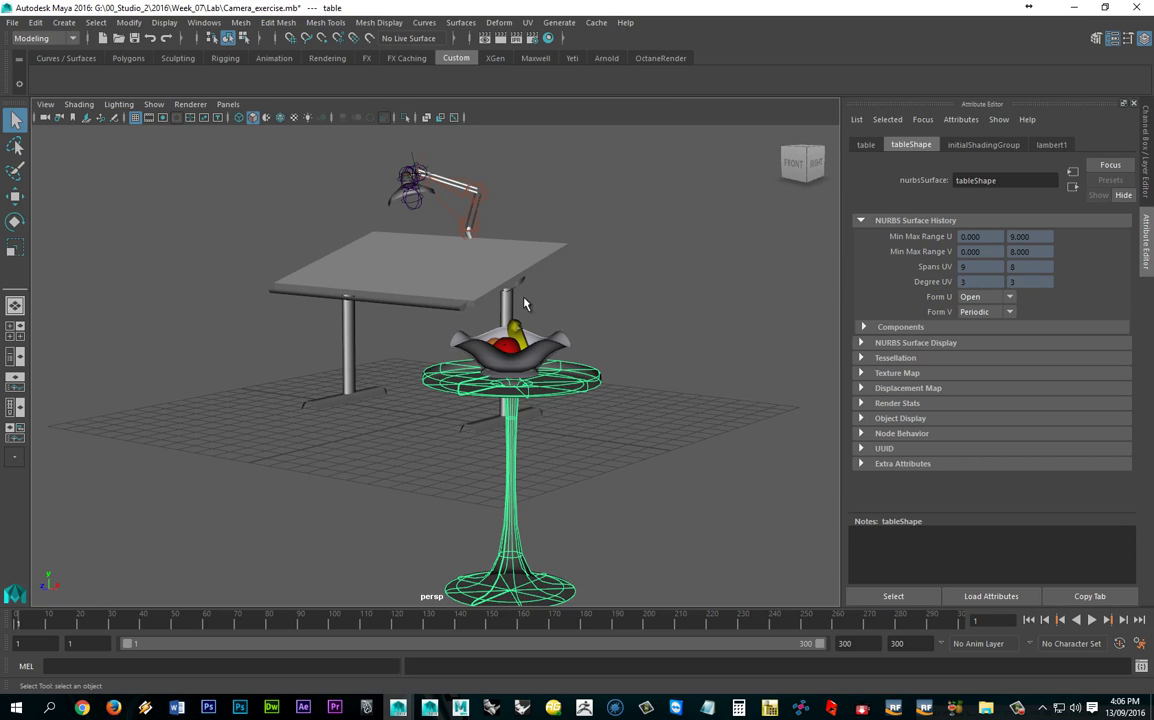
pyautogui.keyDown('alt'); pyautogui.moveTo(445, 542); pyautogui.dragTo(466, 514, button='middle'); pyautogui.keyUp('alt')
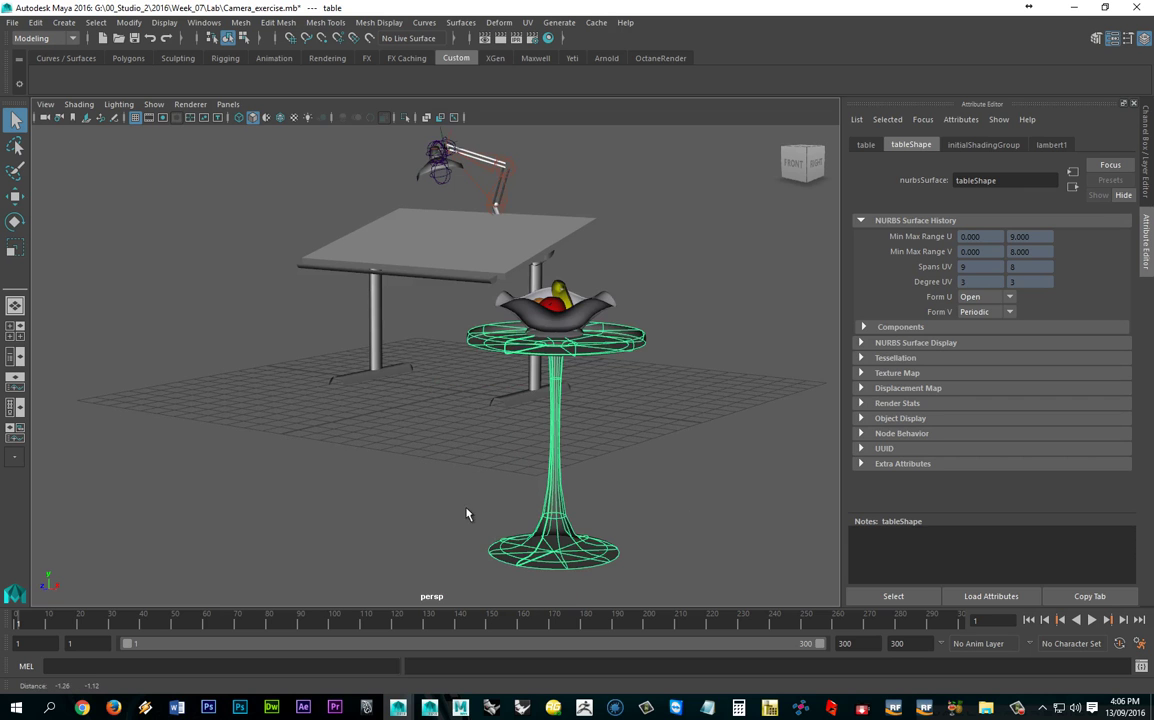
pyautogui.keyDown('alt'); pyautogui.moveTo(408, 506); pyautogui.dragTo(415, 495); pyautogui.keyUp('alt')
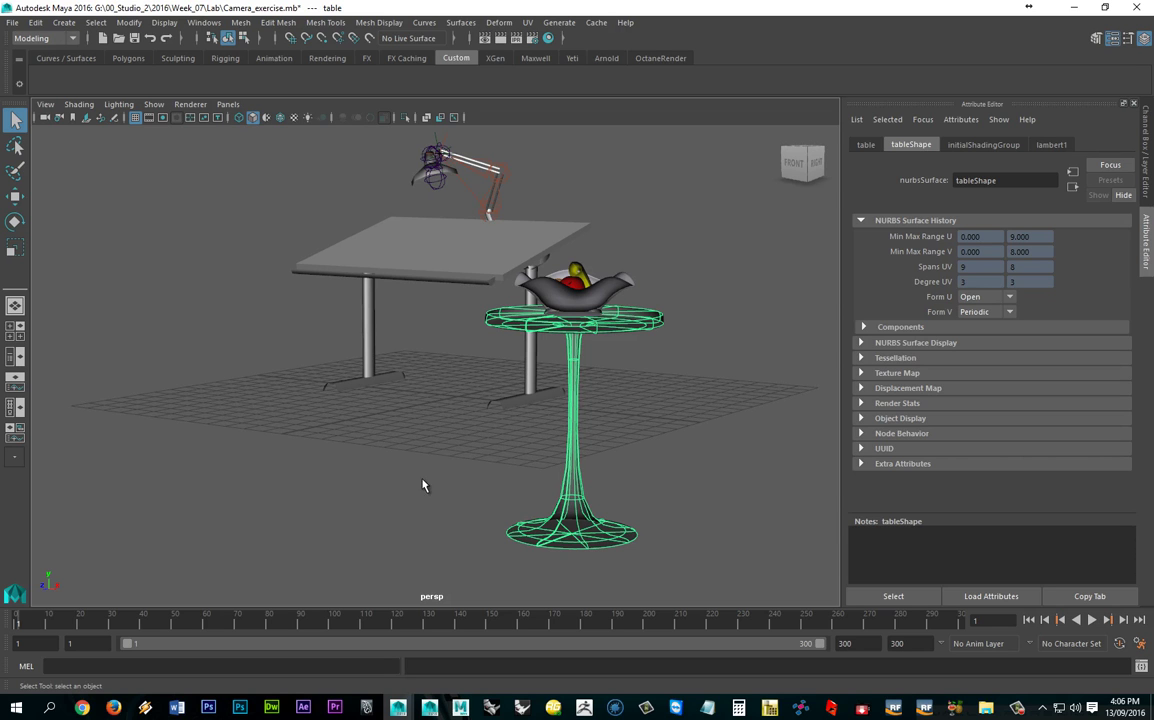
# Create a basic single-node camera in the scene
pyautogui.click(70, 22)
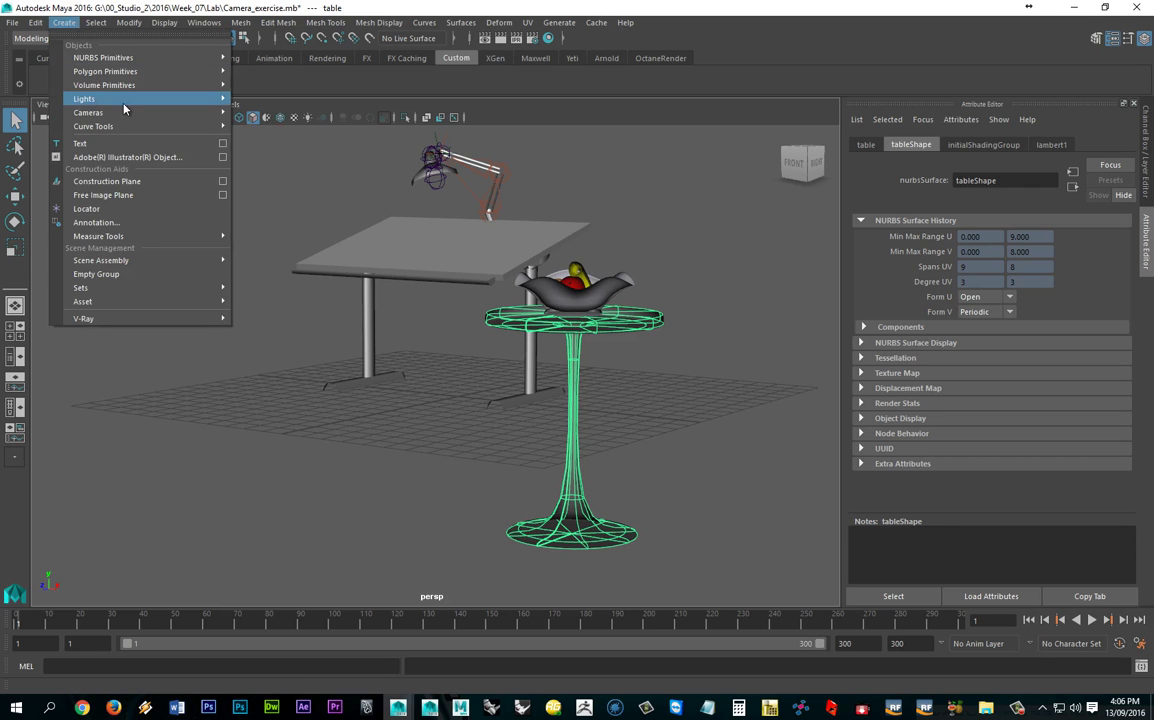
pyautogui.moveTo(120, 112)
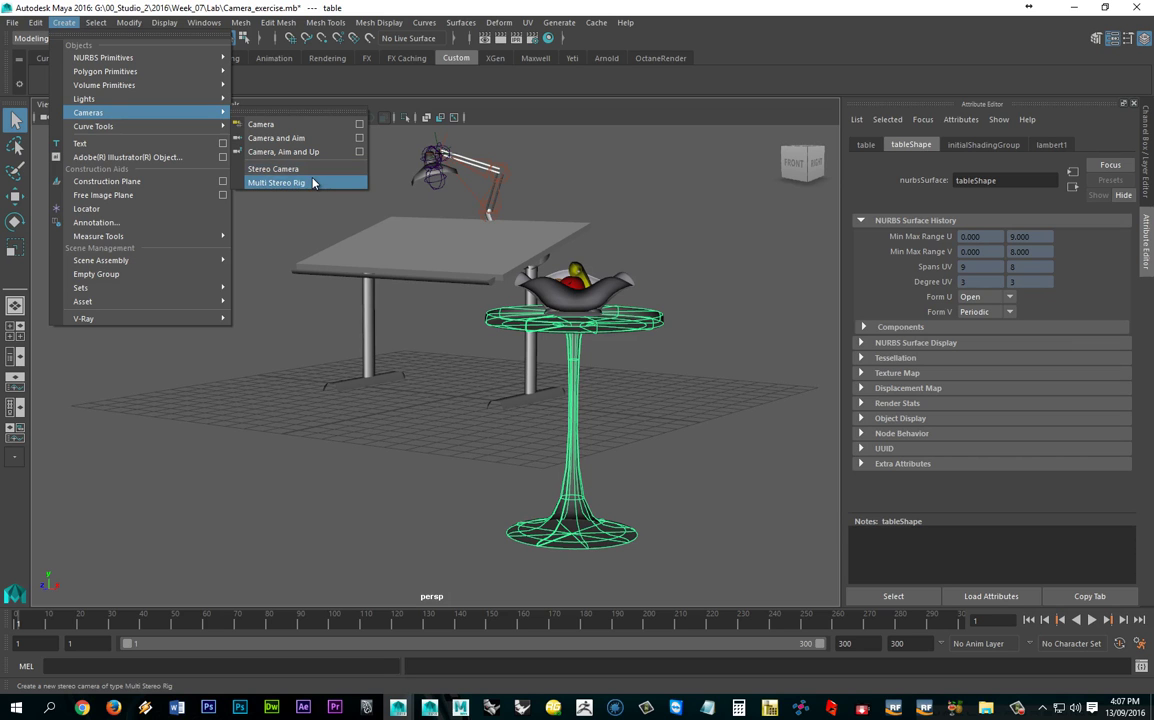
pyautogui.click(277, 125)
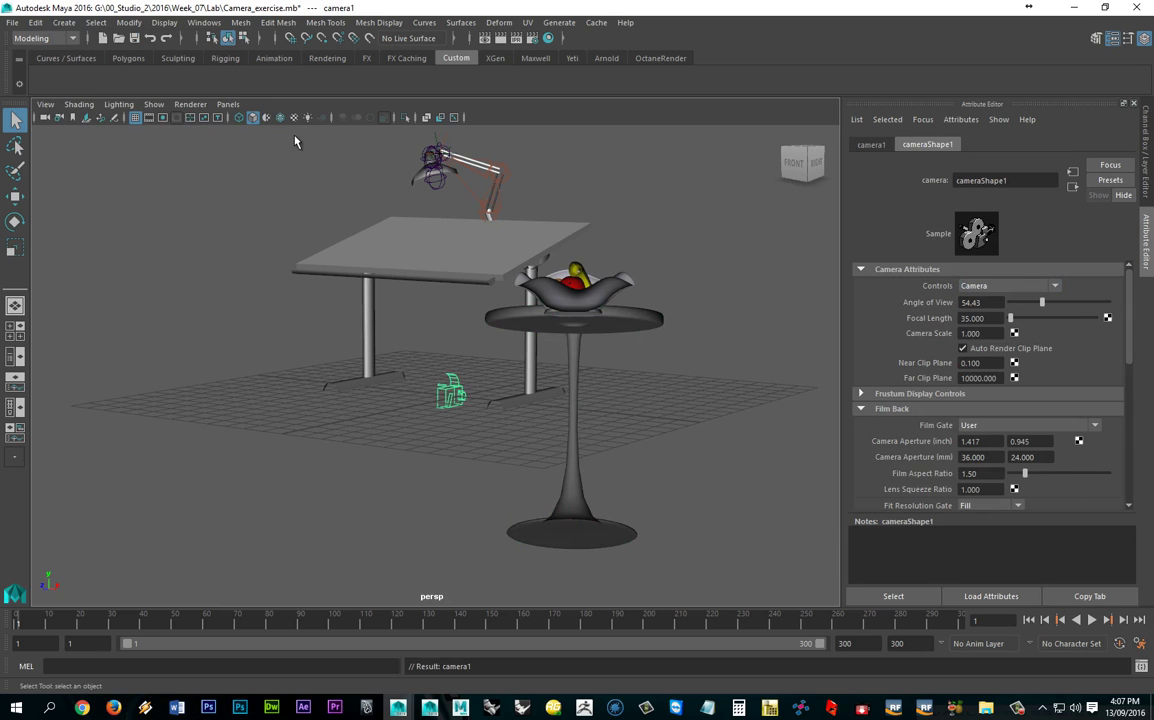
# Frame the new camera and inspect it from several sides and in relation to the drafting table
pyautogui.press('f')
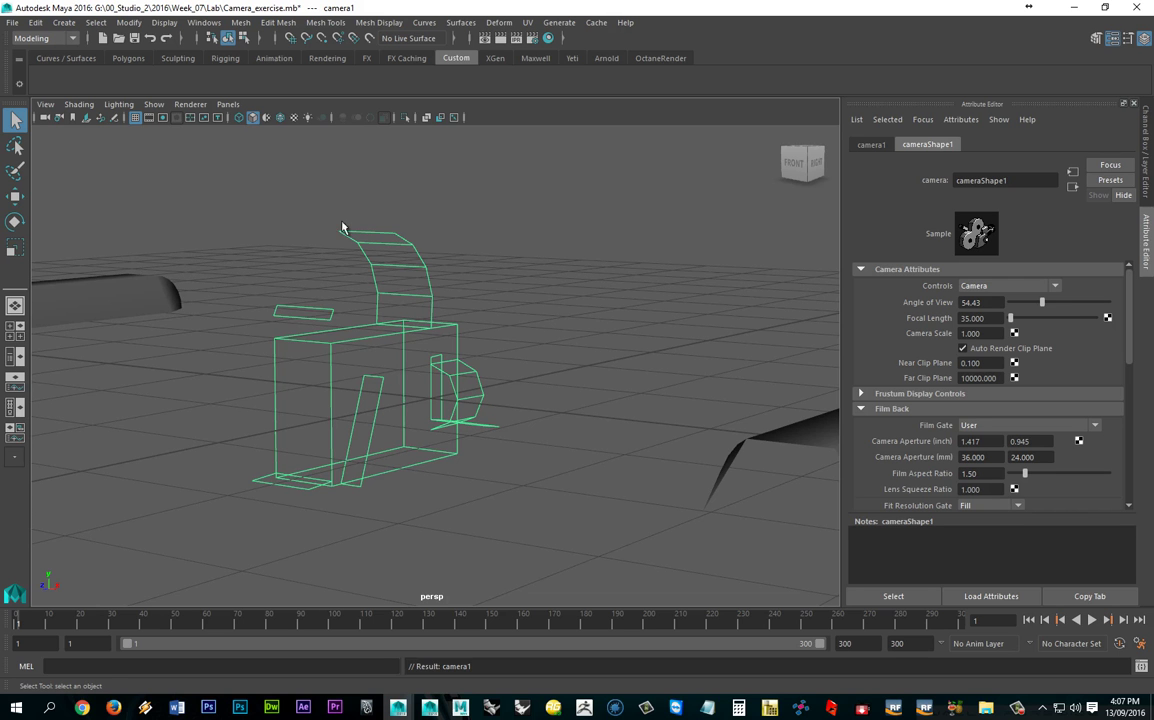
pyautogui.keyDown('alt'); pyautogui.moveTo(484, 407); pyautogui.dragTo(546, 397); pyautogui.keyUp('alt')
pyautogui.keyDown('alt'); pyautogui.moveTo(546, 397); pyautogui.dragTo(283, 385, button='right'); pyautogui.keyUp('alt')
pyautogui.keyDown('alt'); pyautogui.moveTo(283, 385); pyautogui.dragTo(111, 399); pyautogui.keyUp('alt')
pyautogui.keyDown('alt'); pyautogui.moveTo(451, 366); pyautogui.dragTo(412, 361); pyautogui.keyUp('alt')
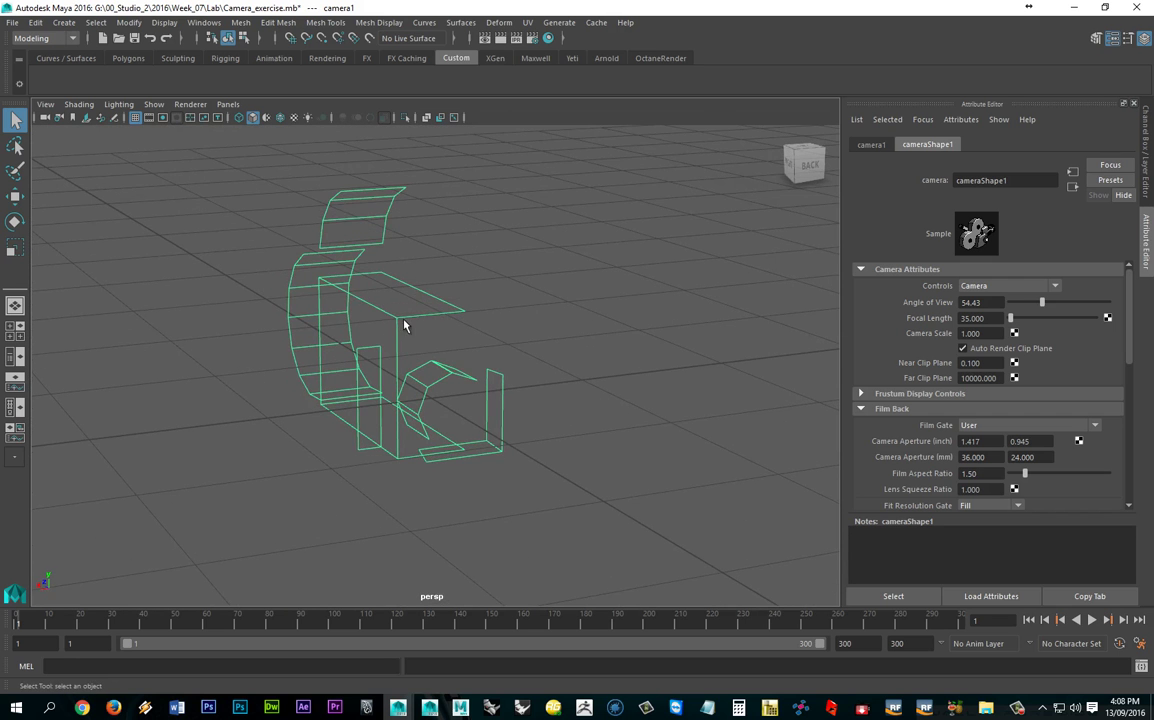
pyautogui.keyDown('alt'); pyautogui.moveTo(420, 322); pyautogui.dragTo(286, 324, button='right'); pyautogui.keyUp('alt')
pyautogui.keyDown('alt'); pyautogui.moveTo(286, 324); pyautogui.dragTo(392, 349); pyautogui.keyUp('alt')
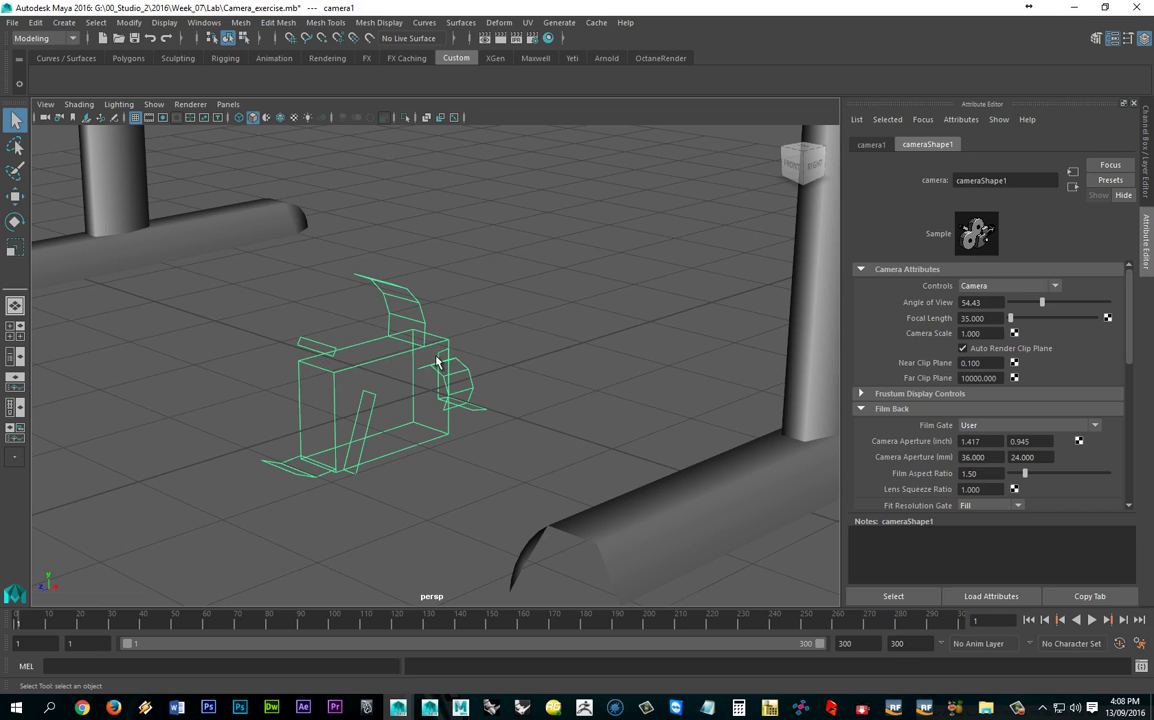
pyautogui.keyDown('alt'); pyautogui.moveTo(399, 373); pyautogui.dragTo(140, 267); pyautogui.keyUp('alt')
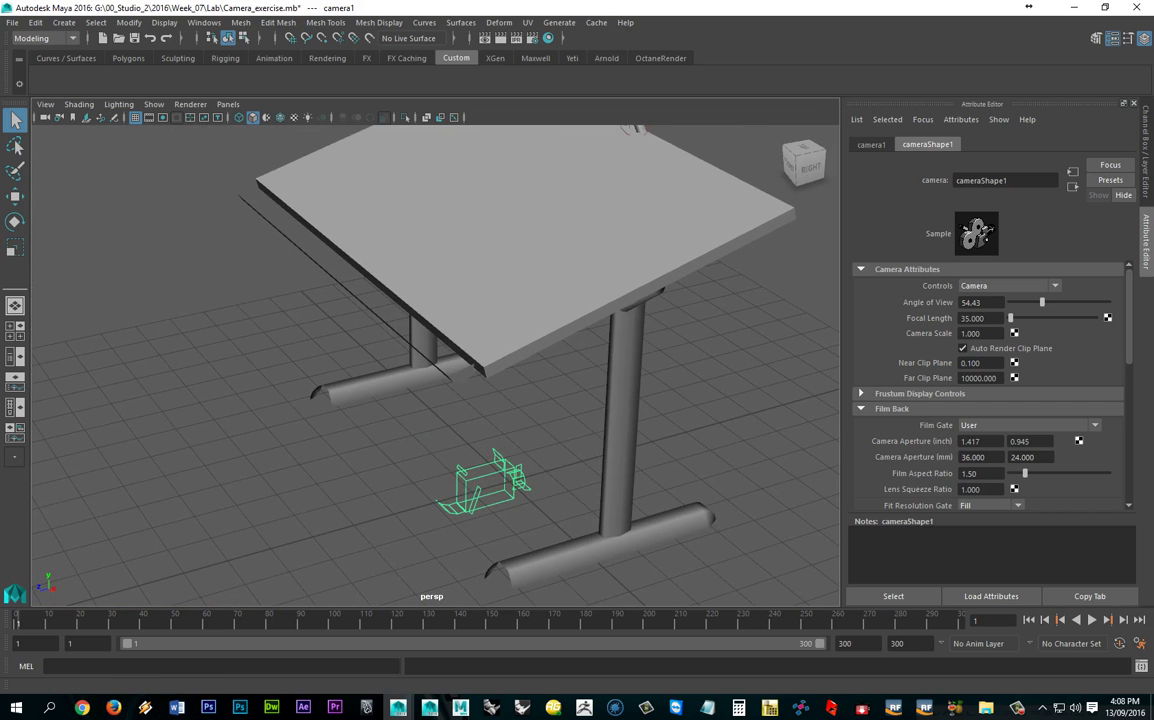
# Reselect the new camera under the drafting table and show it in the Outliner beside the model
pyautogui.click(420, 325)
pyautogui.keyDown('alt'); pyautogui.moveTo(482, 482); pyautogui.dragTo(528, 425); pyautogui.keyUp('alt')
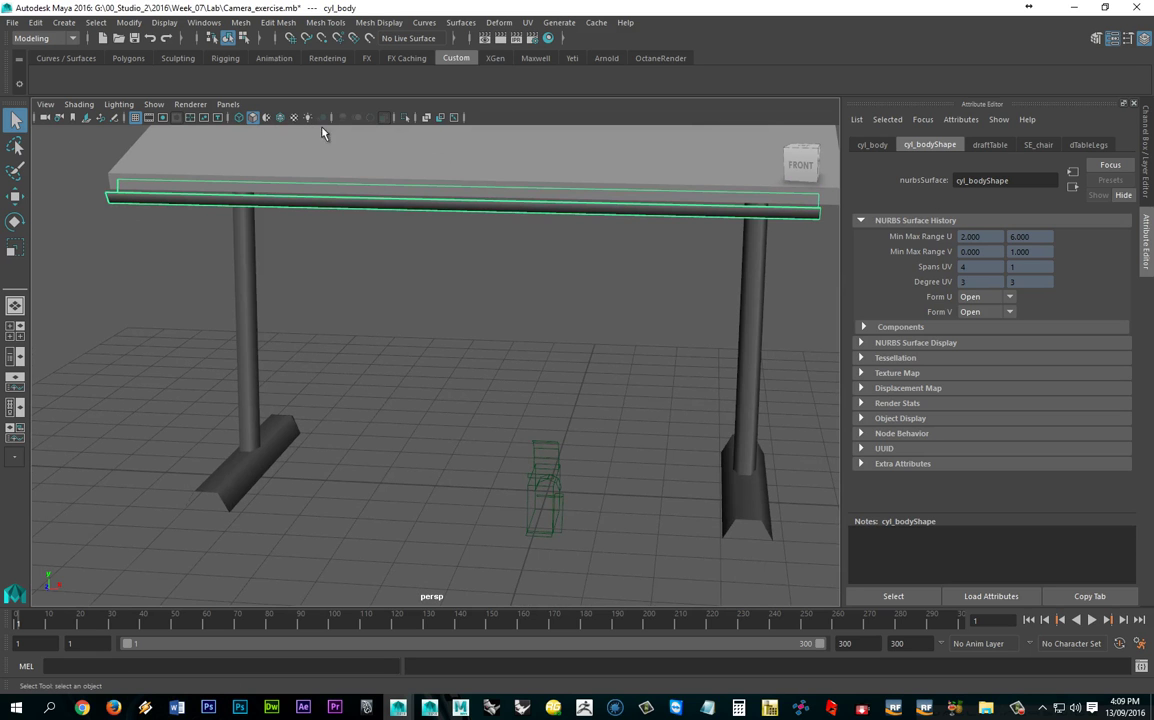
pyautogui.click(547, 453)
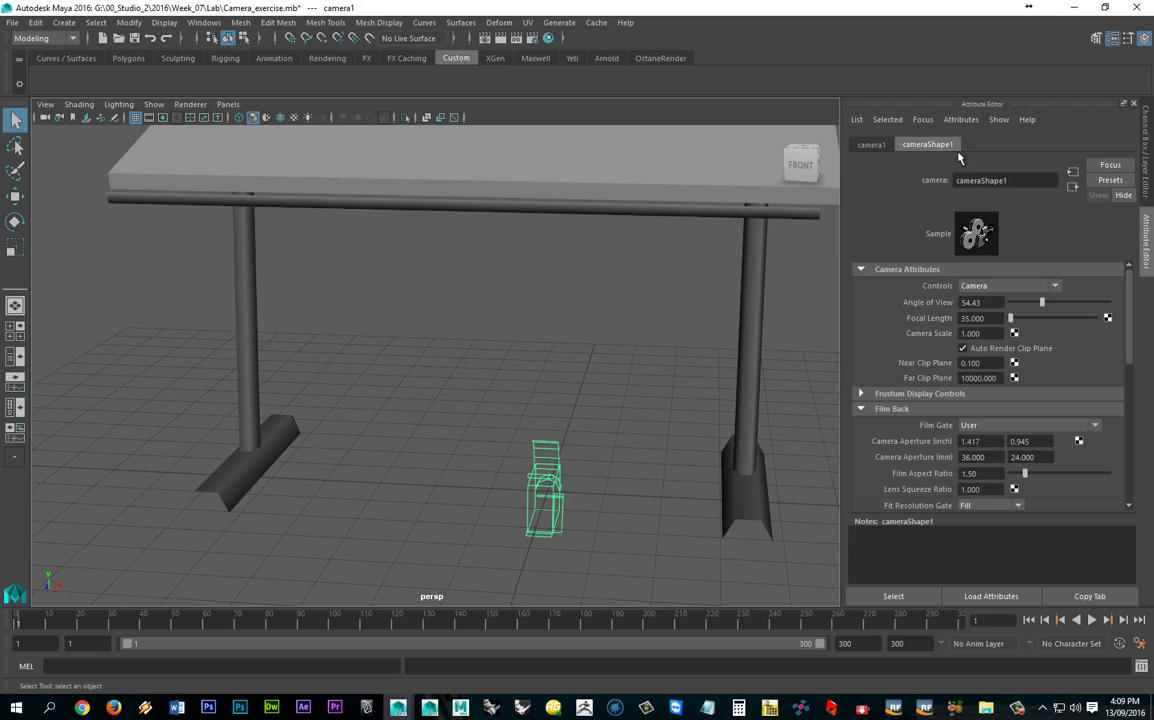
pyautogui.click(874, 146)
pyautogui.click(206, 24)
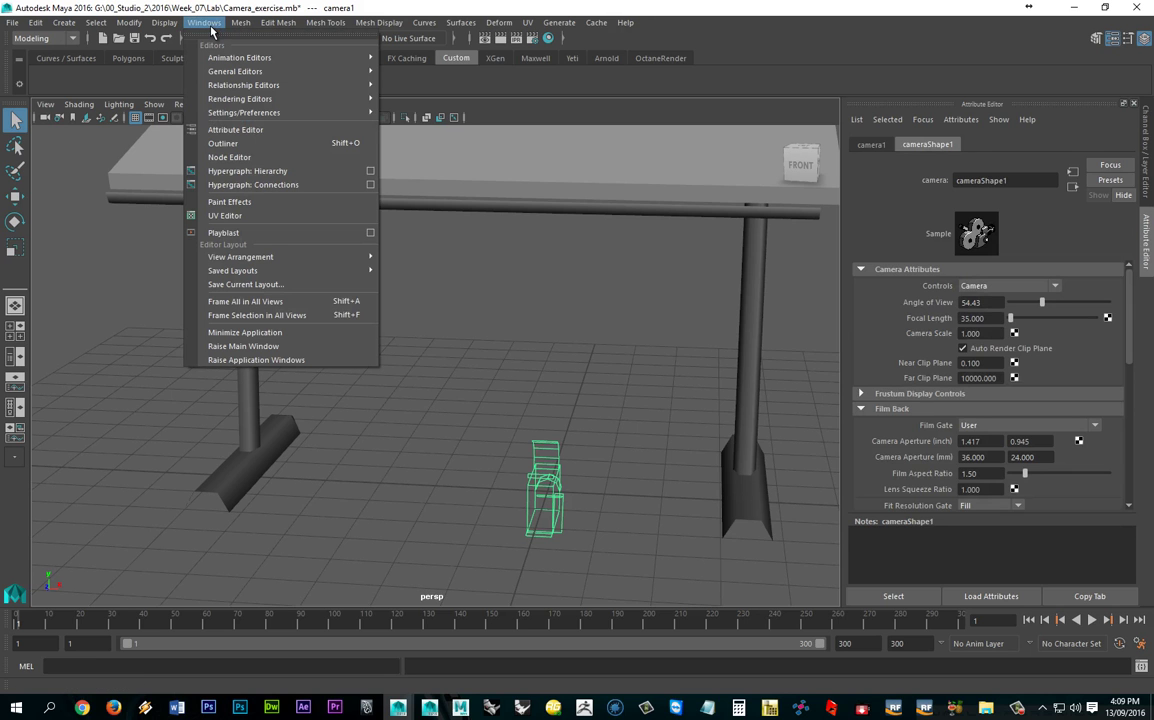
pyautogui.click(212, 127)
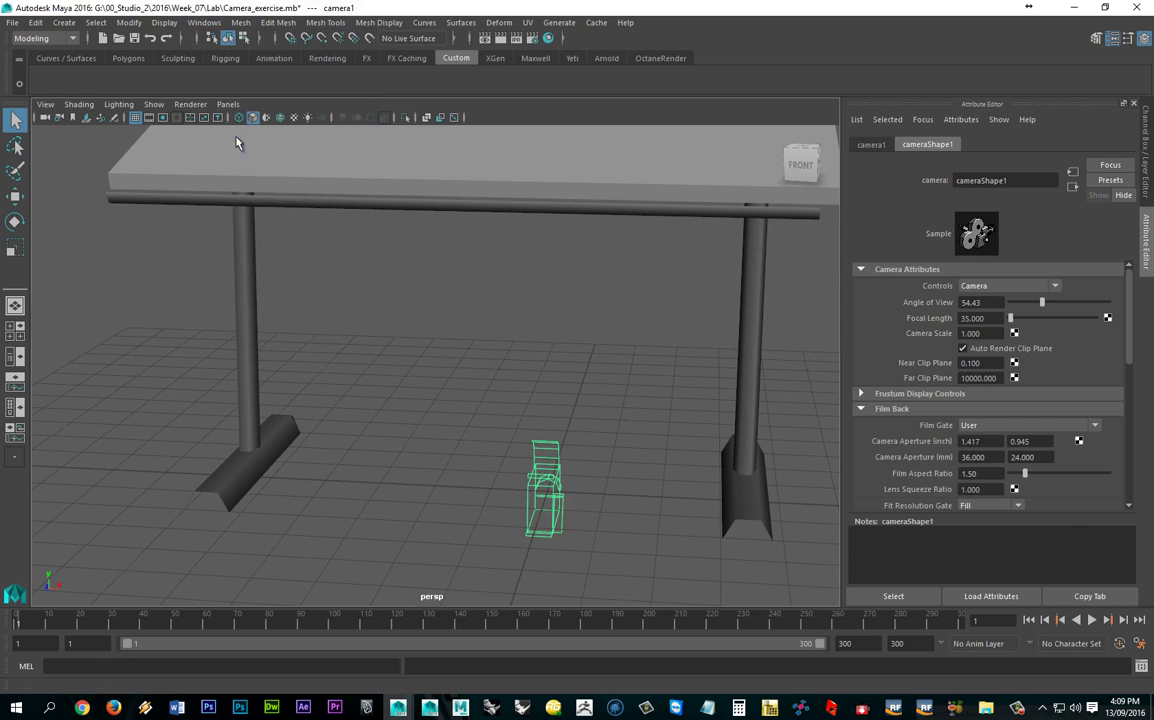
pyautogui.moveTo(755, 190); pyautogui.dragTo(209, 203)
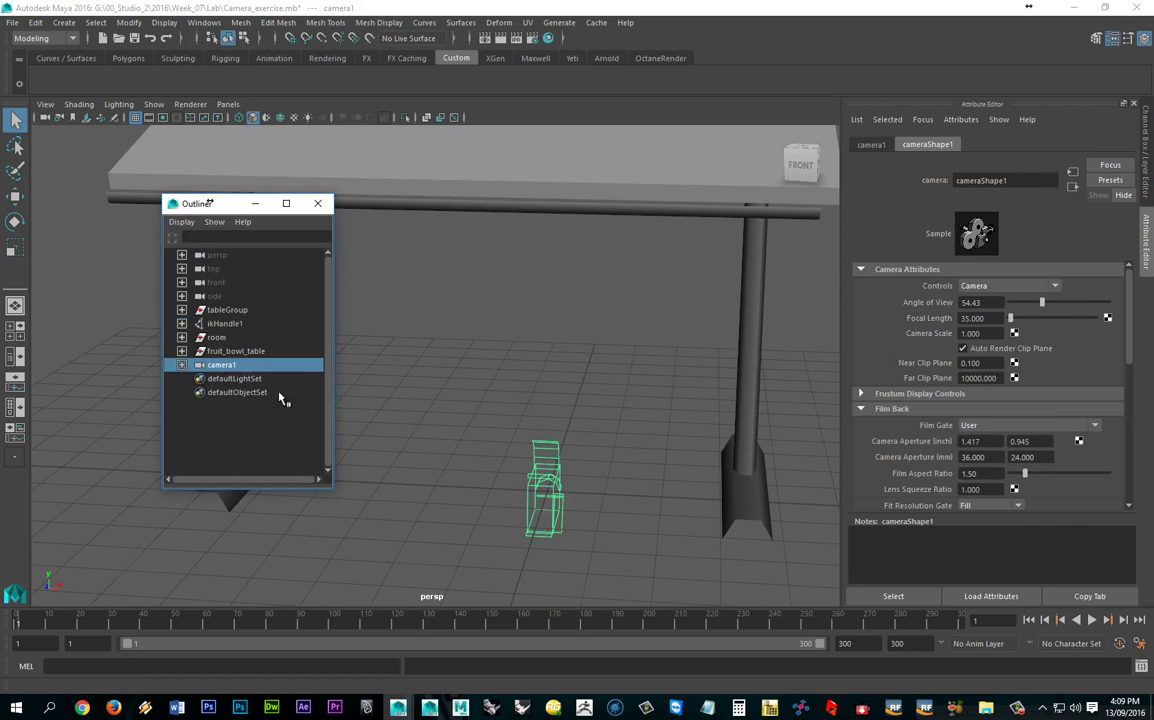
# Switch the perspective viewport to look through camera1
pyautogui.keyDown('alt'); pyautogui.moveTo(600, 429); pyautogui.dragTo(368, 292); pyautogui.keyUp('alt')
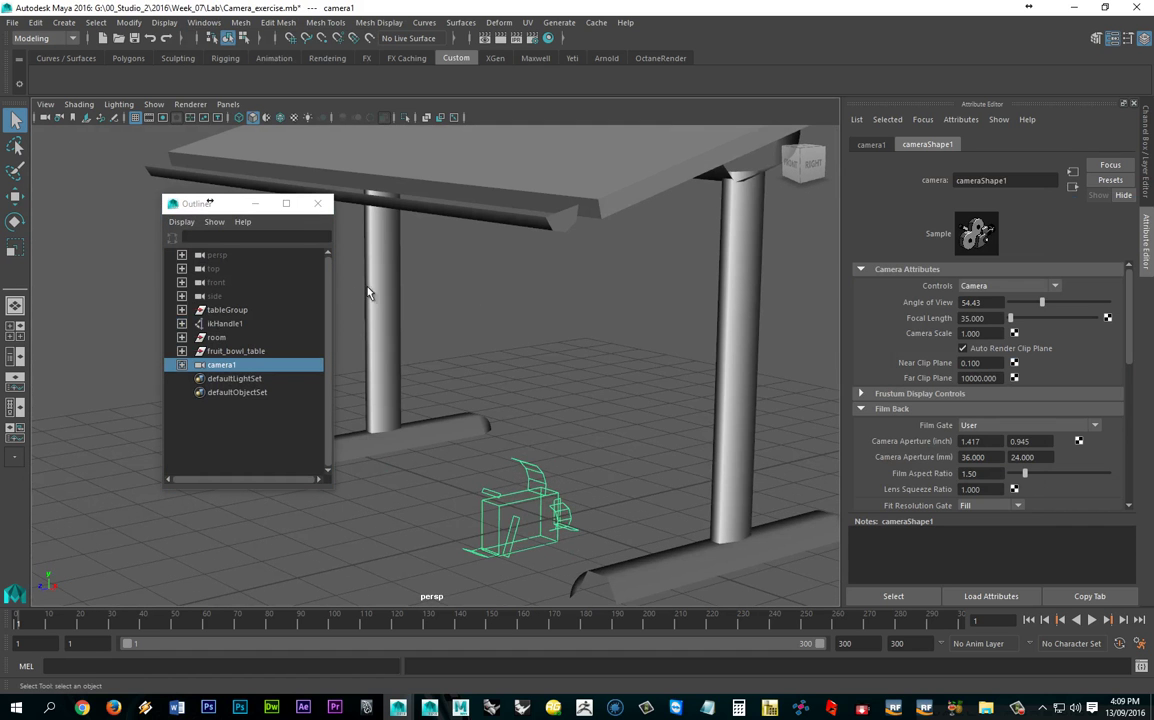
pyautogui.click(228, 104)
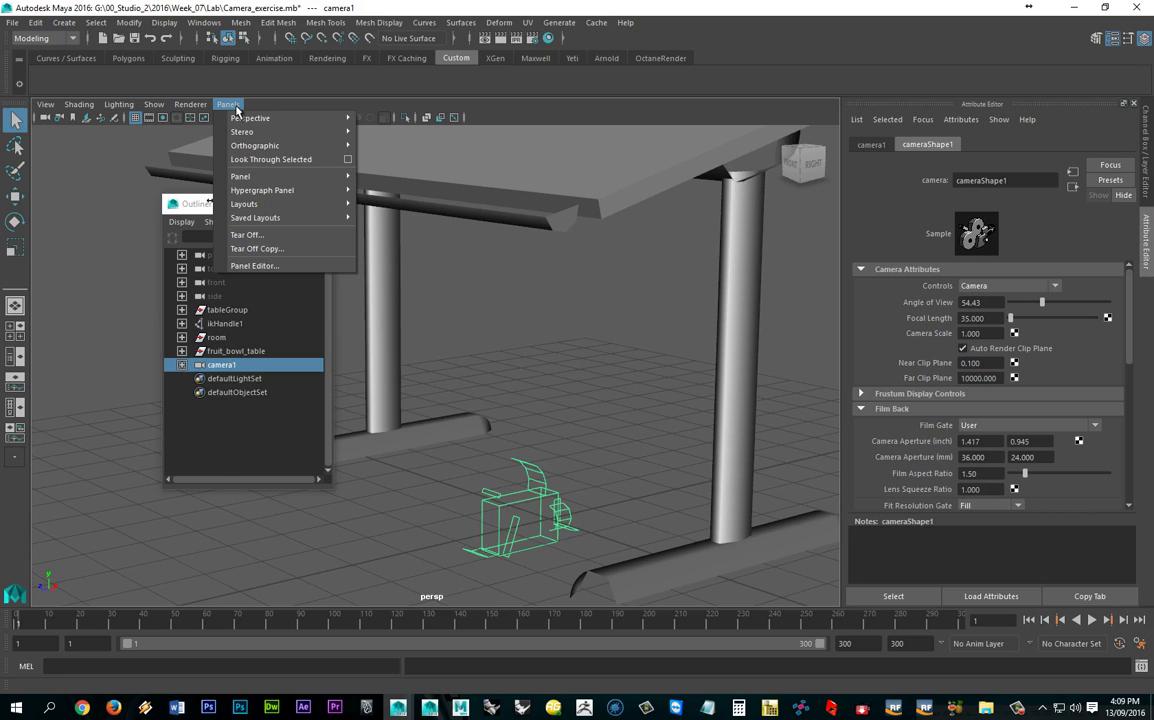
pyautogui.moveTo(290, 118)
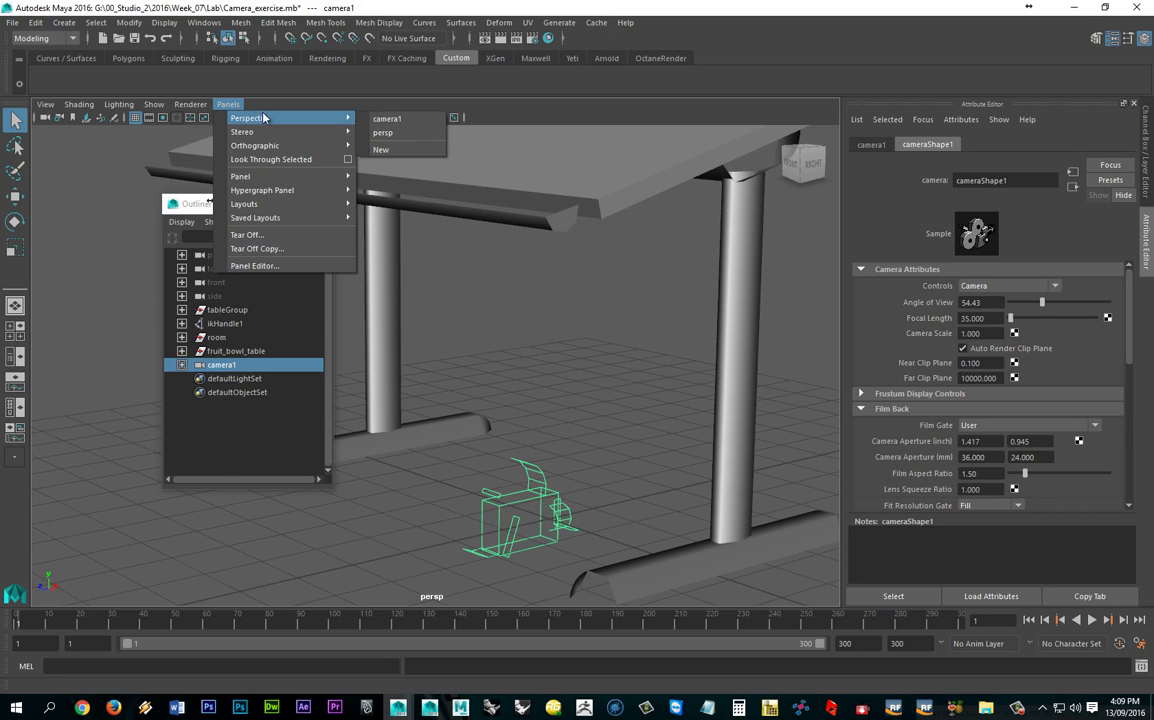
pyautogui.click(403, 120)
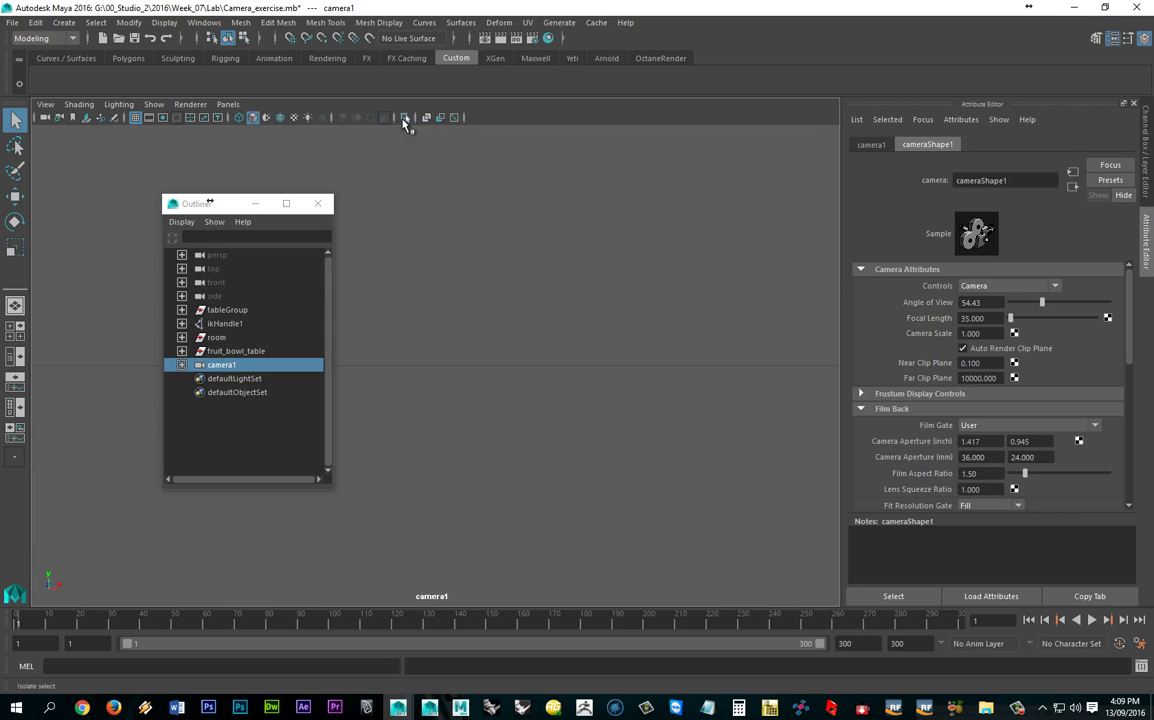
# Move camera1 back and around so the whole drafting table and lamp are framed in a three-quarter view
pyautogui.scroll(-2, 565, 337)
pyautogui.scroll(-3, 565, 337)
pyautogui.keyDown('alt'); pyautogui.moveTo(645, 342); pyautogui.dragTo(652, 422, button='middle'); pyautogui.keyUp('alt')
pyautogui.keyDown('alt'); pyautogui.moveTo(652, 422); pyautogui.dragTo(516, 420); pyautogui.keyUp('alt')
pyautogui.keyDown('alt'); pyautogui.moveTo(516, 420); pyautogui.dragTo(550, 400, button='right'); pyautogui.keyUp('alt')
pyautogui.keyDown('alt'); pyautogui.moveTo(550, 400); pyautogui.dragTo(568, 404); pyautogui.keyUp('alt')
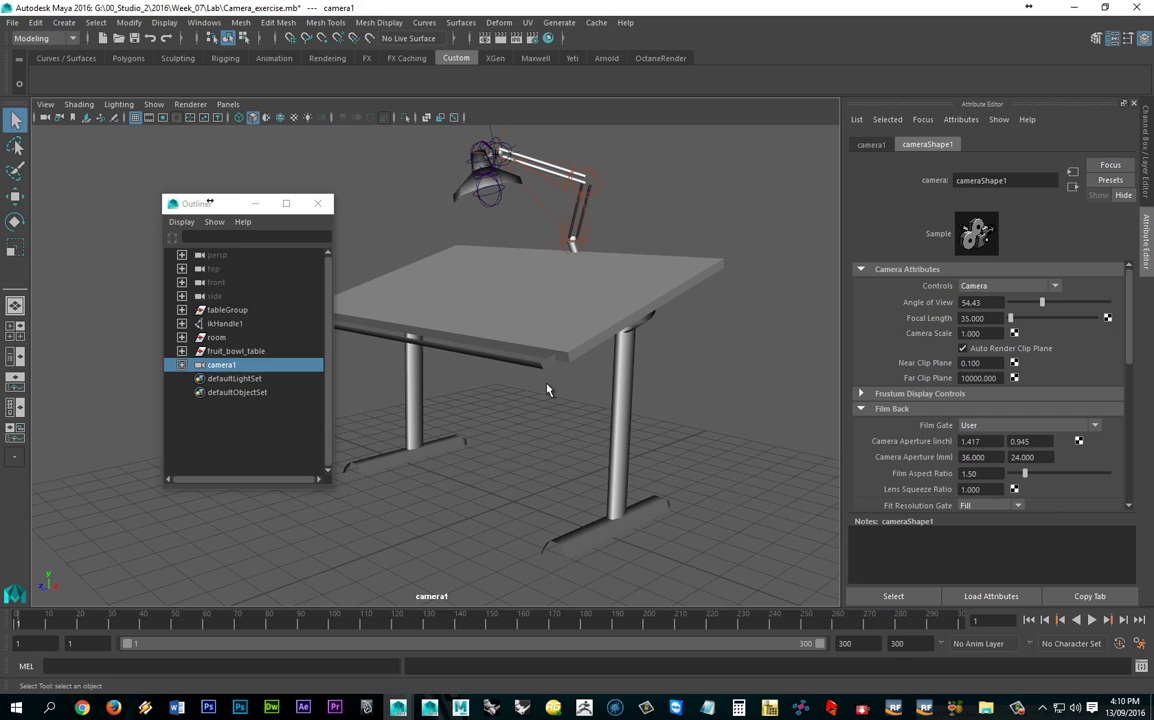
pyautogui.keyDown('alt'); pyautogui.moveTo(507, 397); pyautogui.dragTo(596, 377, button='middle'); pyautogui.keyUp('alt')
pyautogui.keyDown('alt'); pyautogui.moveTo(596, 377); pyautogui.dragTo(520, 379); pyautogui.keyUp('alt')
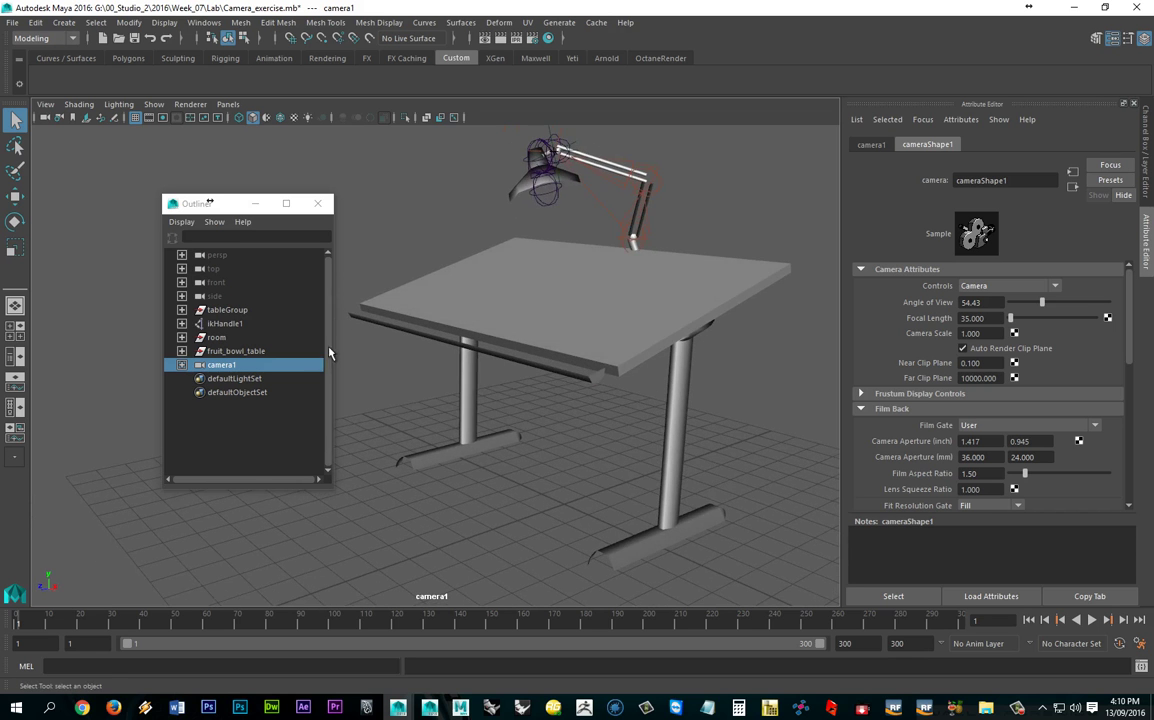
# Rename camera1 to SHOTCAM
pyautogui.doubleClick(226, 369)
pyautogui.write('SHOTCAM')
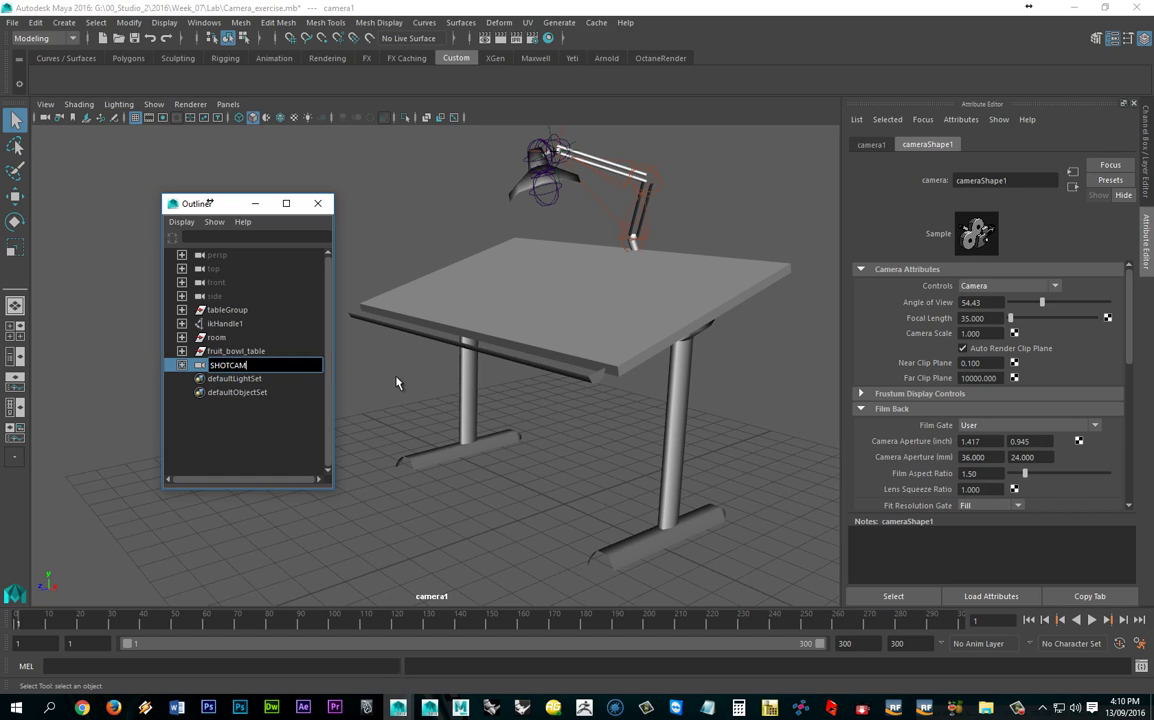
pyautogui.press('Return')
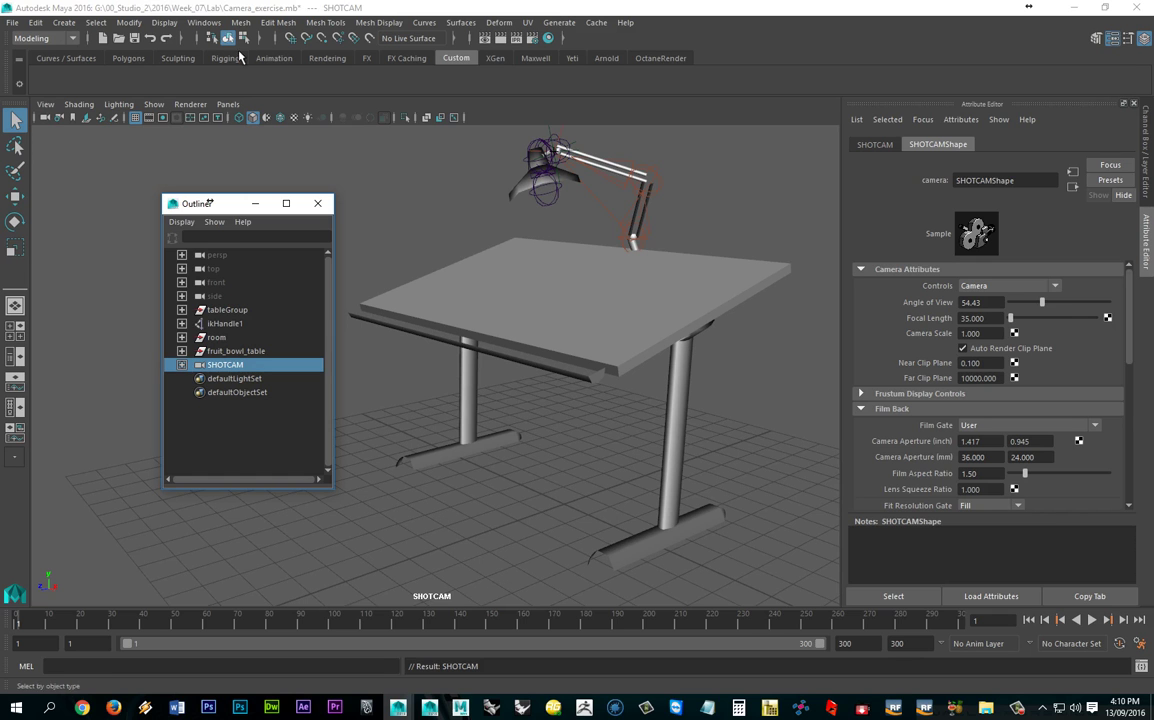
# Set the viewport to look through SHOTCAM and close the Outliner
pyautogui.click(228, 104)
pyautogui.moveTo(251, 124)
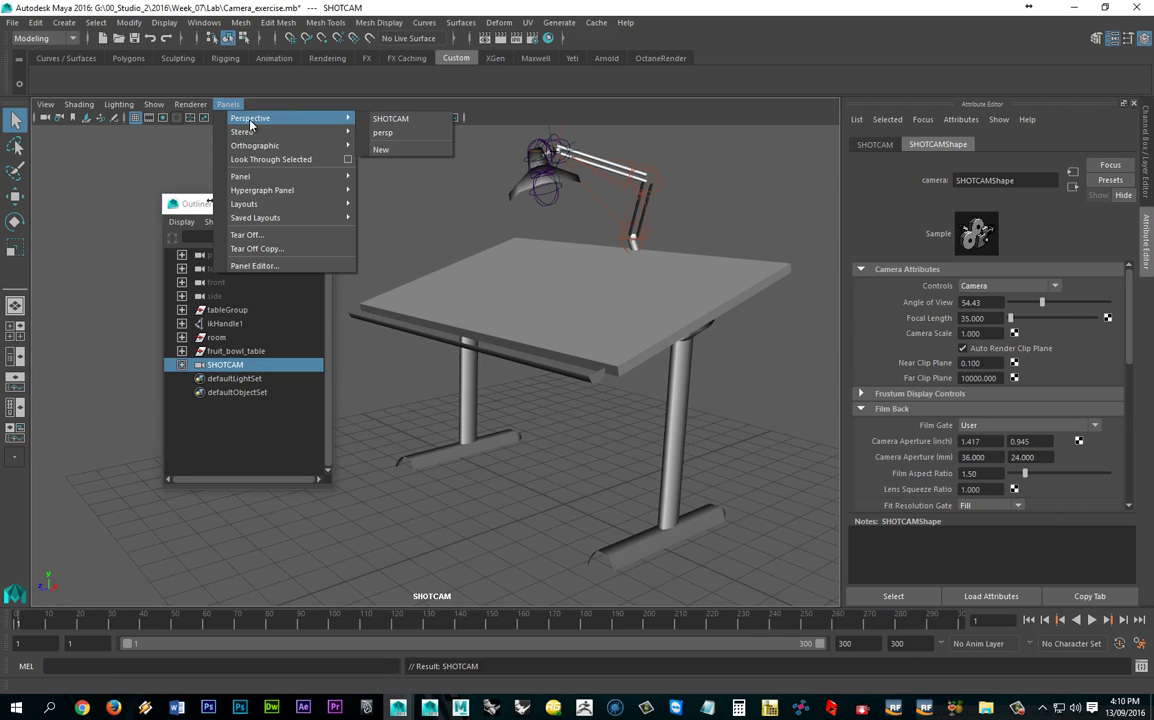
pyautogui.click(398, 120)
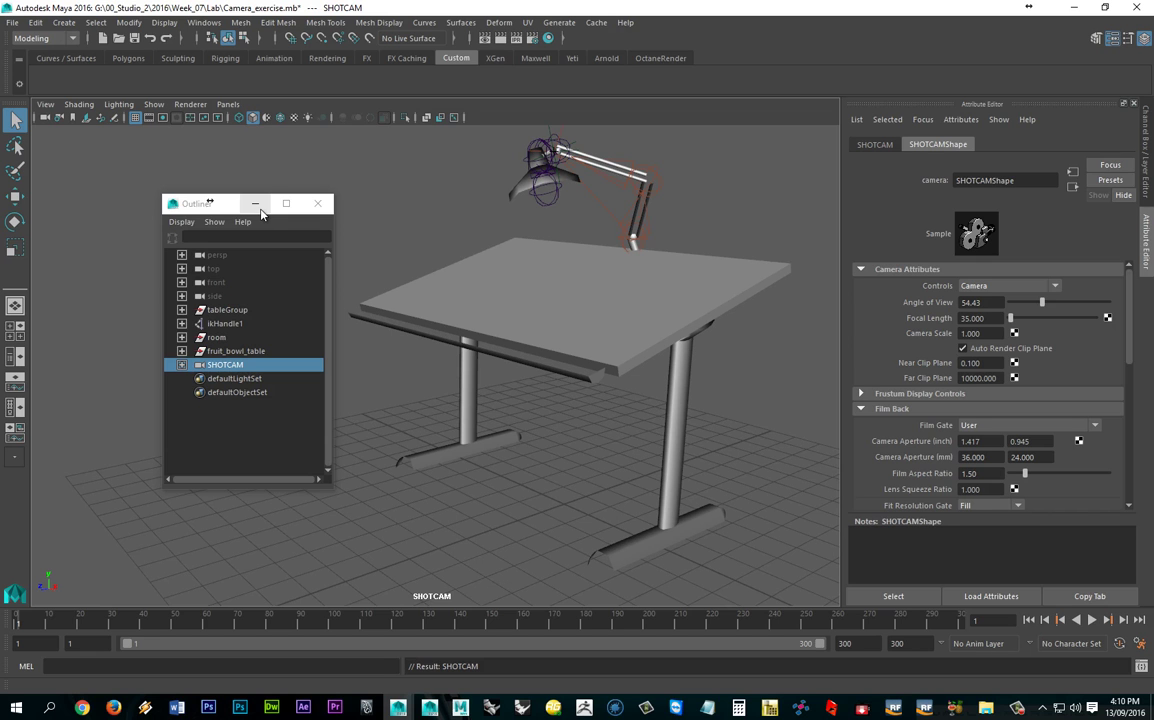
pyautogui.click(177, 208)
pyautogui.moveTo(177, 210); pyautogui.dragTo(76, 200)
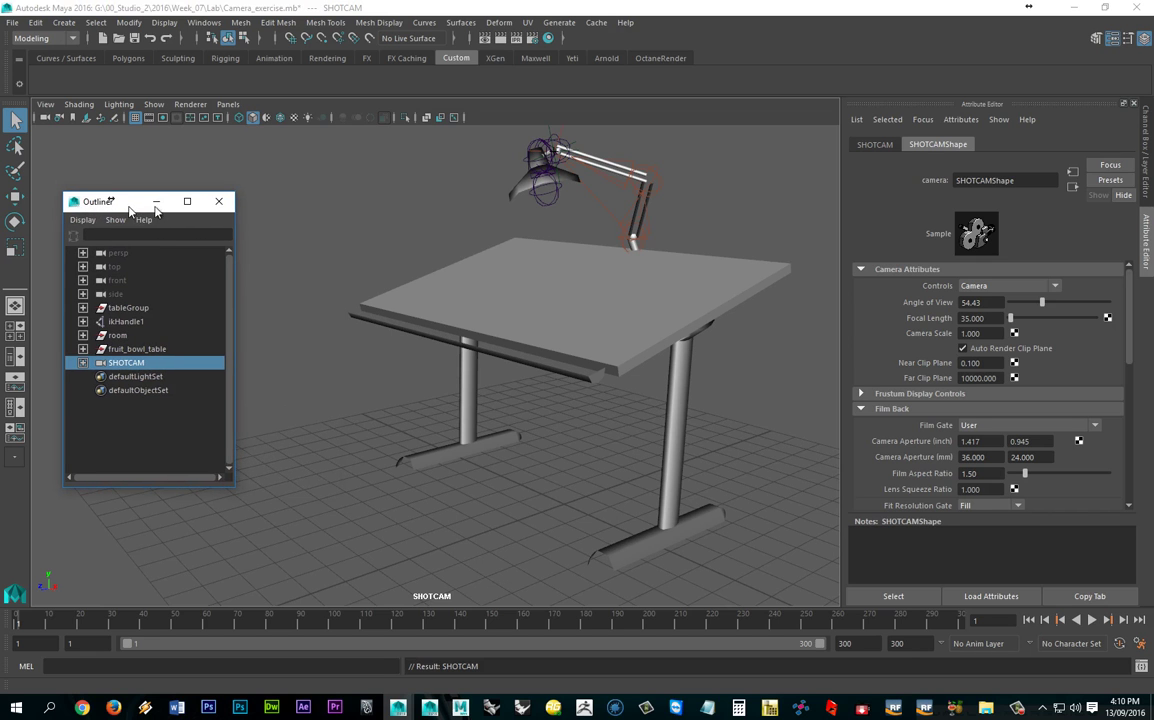
pyautogui.click(221, 198)
# Reposition SHOTCAM to frame the fruit bowl's pedestal table in front with the drafting table and lamp behind it
pyautogui.keyDown('alt'); pyautogui.moveTo(492, 461); pyautogui.dragTo(412, 343); pyautogui.keyUp('alt')
pyautogui.keyDown('alt'); pyautogui.moveTo(412, 343); pyautogui.dragTo(384, 328, button='right'); pyautogui.keyUp('alt')
pyautogui.keyDown('alt'); pyautogui.moveTo(381, 327); pyautogui.dragTo(377, 311, button='middle'); pyautogui.keyUp('alt')
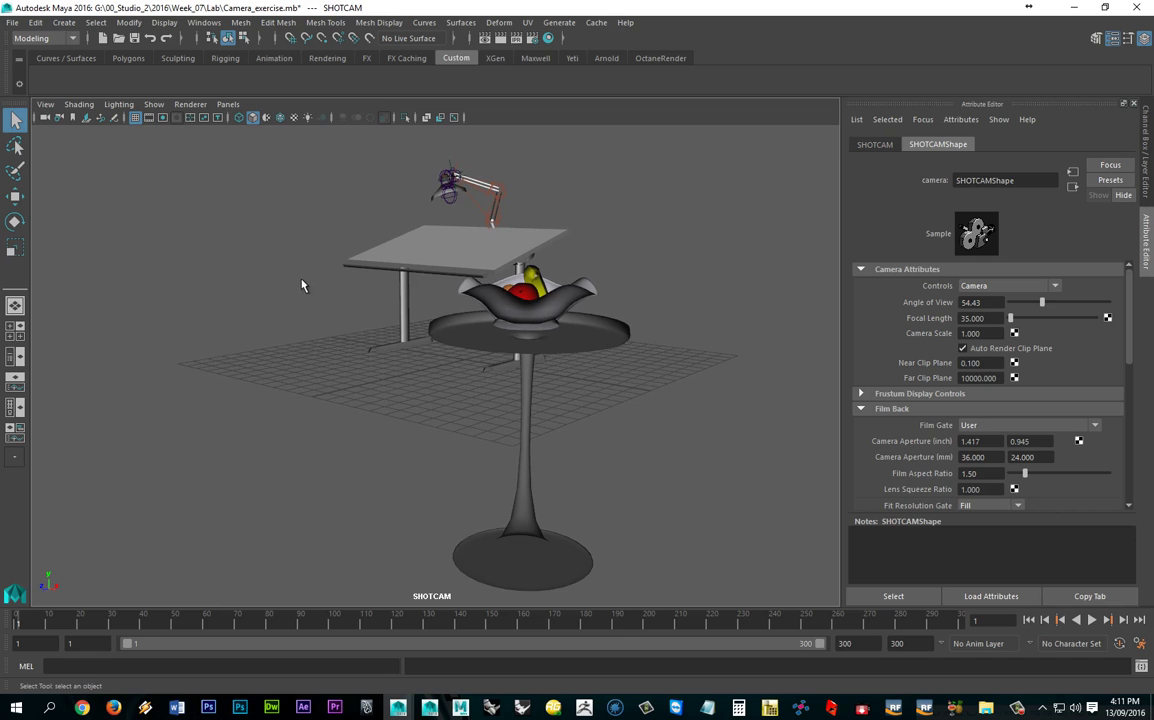
# Toggle the grid display off and on again in the SHOTCAM view
pyautogui.click(136, 119)
pyautogui.click(136, 119)
pyautogui.click(136, 119)
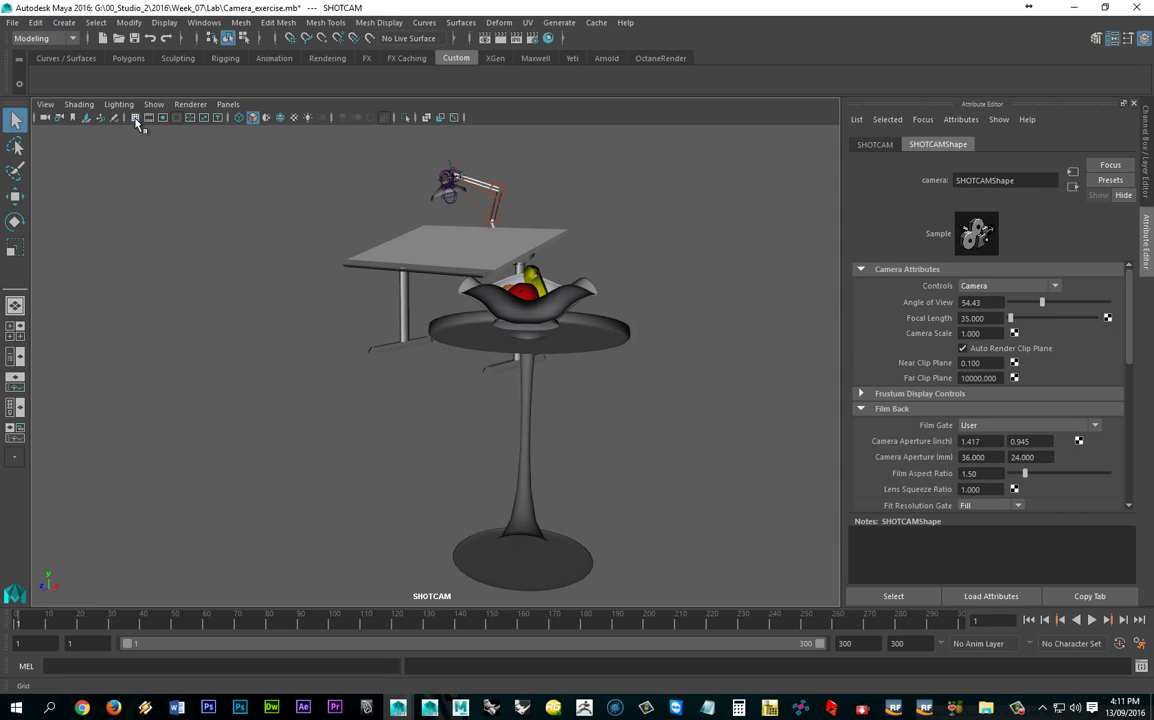
pyautogui.click(136, 119)
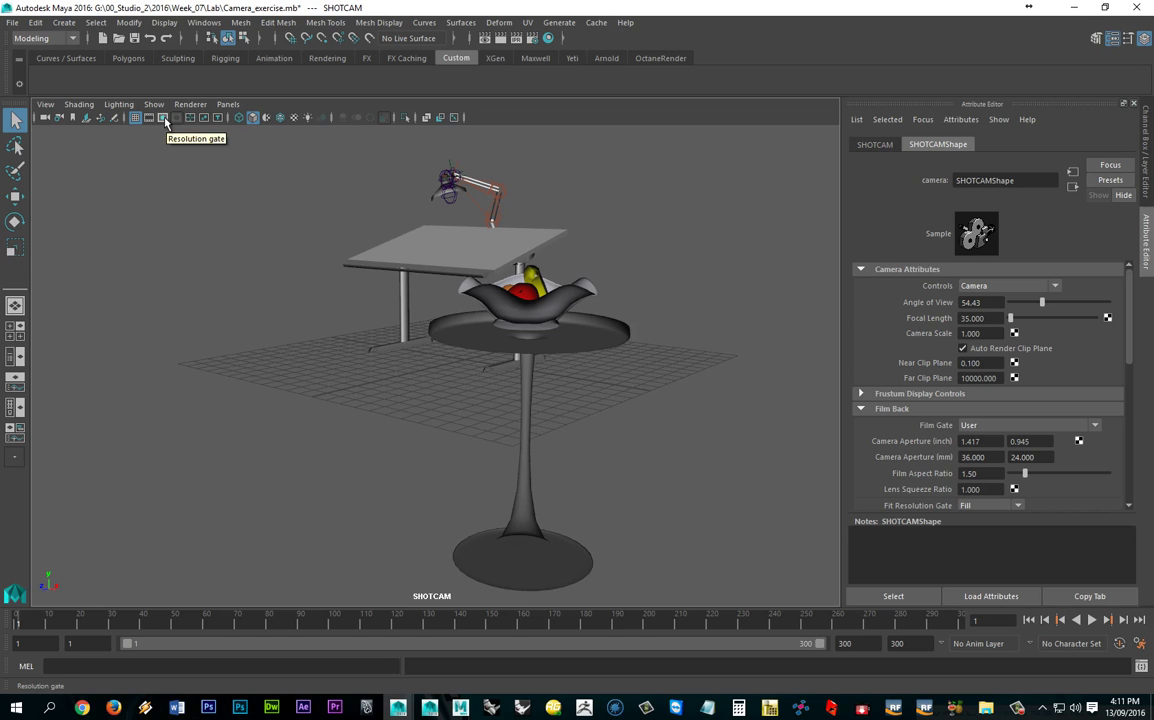
# Display the resolution gate in the SHOTCAM view
pyautogui.click(166, 120)
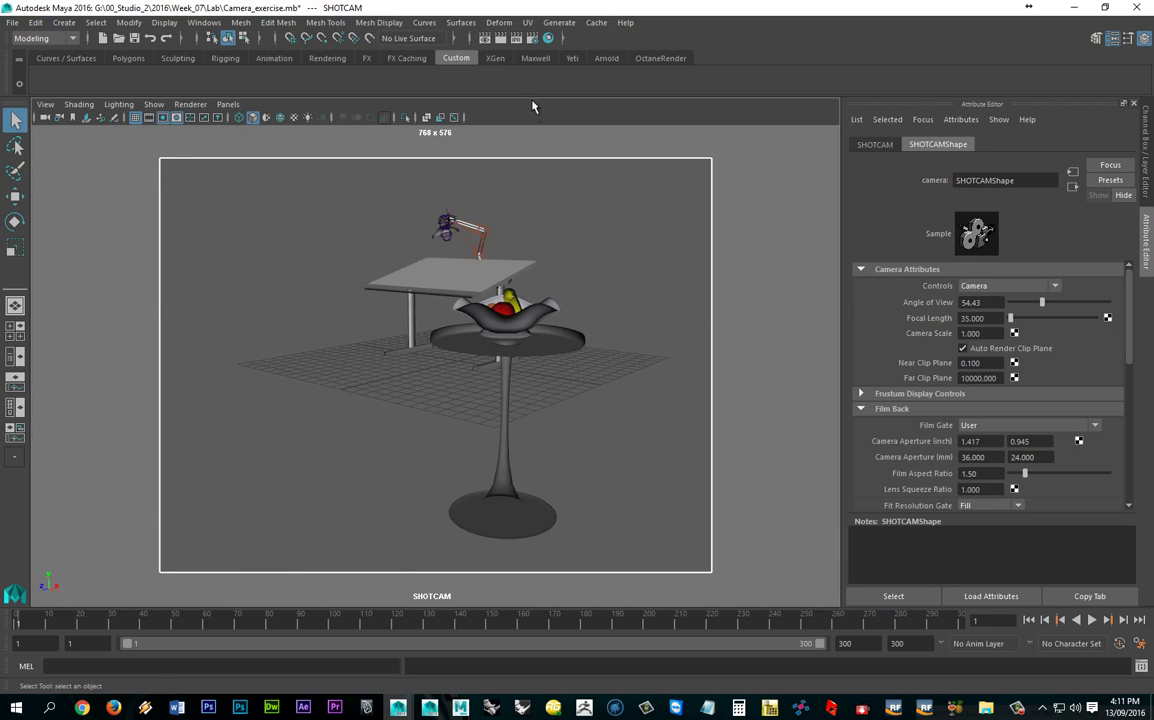
# Set the render image size to the HD 720 preset in Render Settings
pyautogui.click(535, 44)
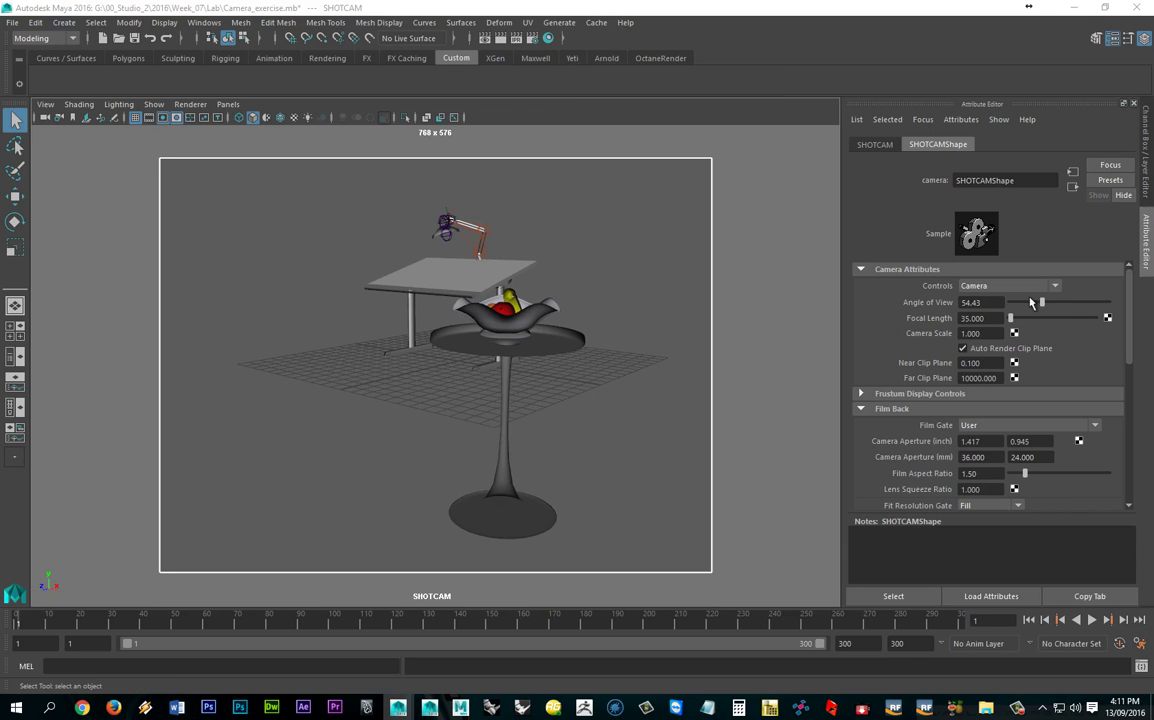
pyautogui.moveTo(615, 133); pyautogui.dragTo(625, 117)
pyautogui.scroll(-10, 627, 306)
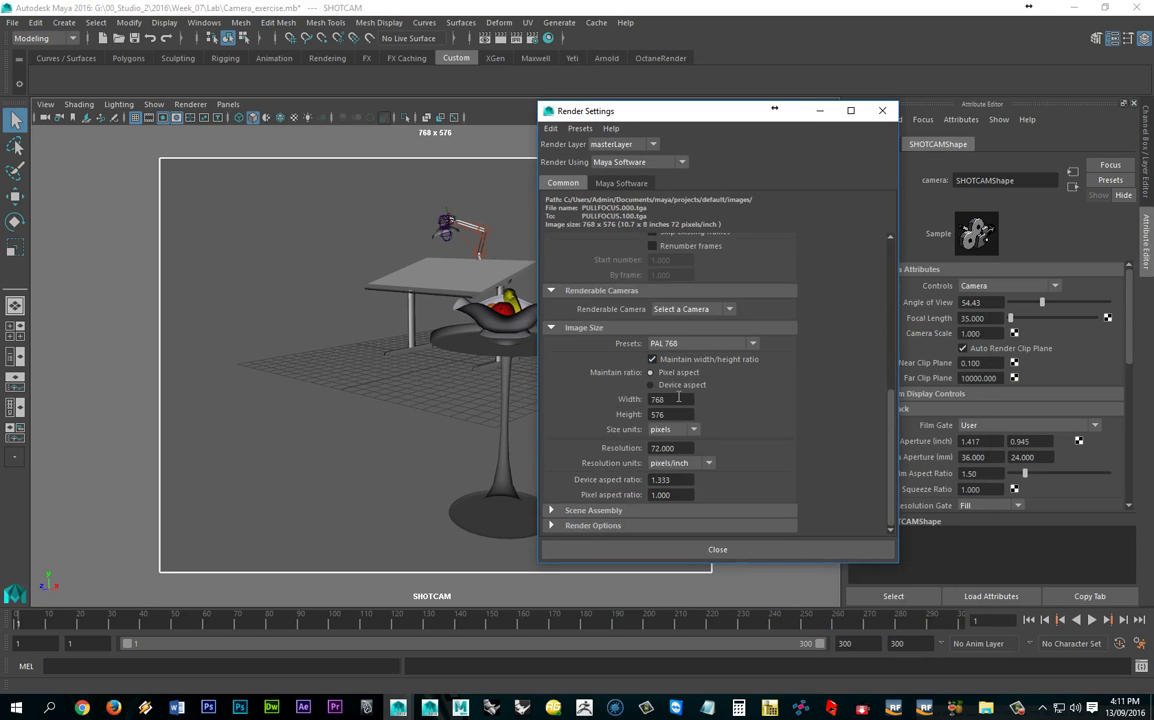
pyautogui.click(700, 343)
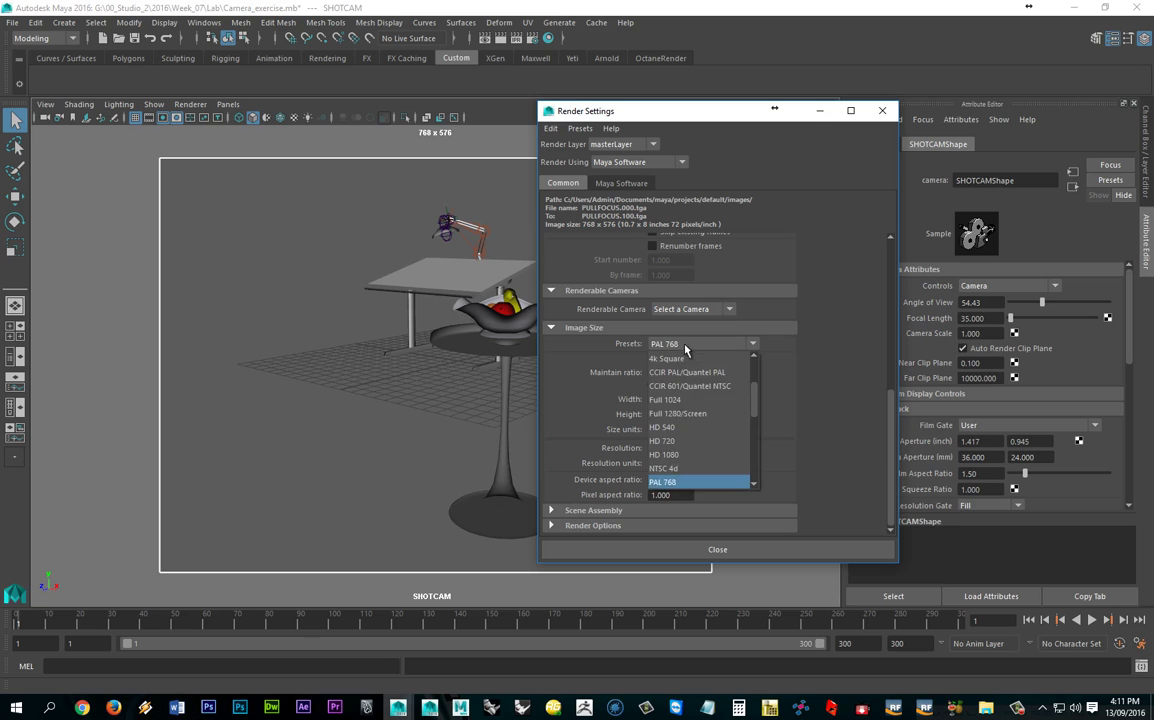
pyautogui.click(695, 441)
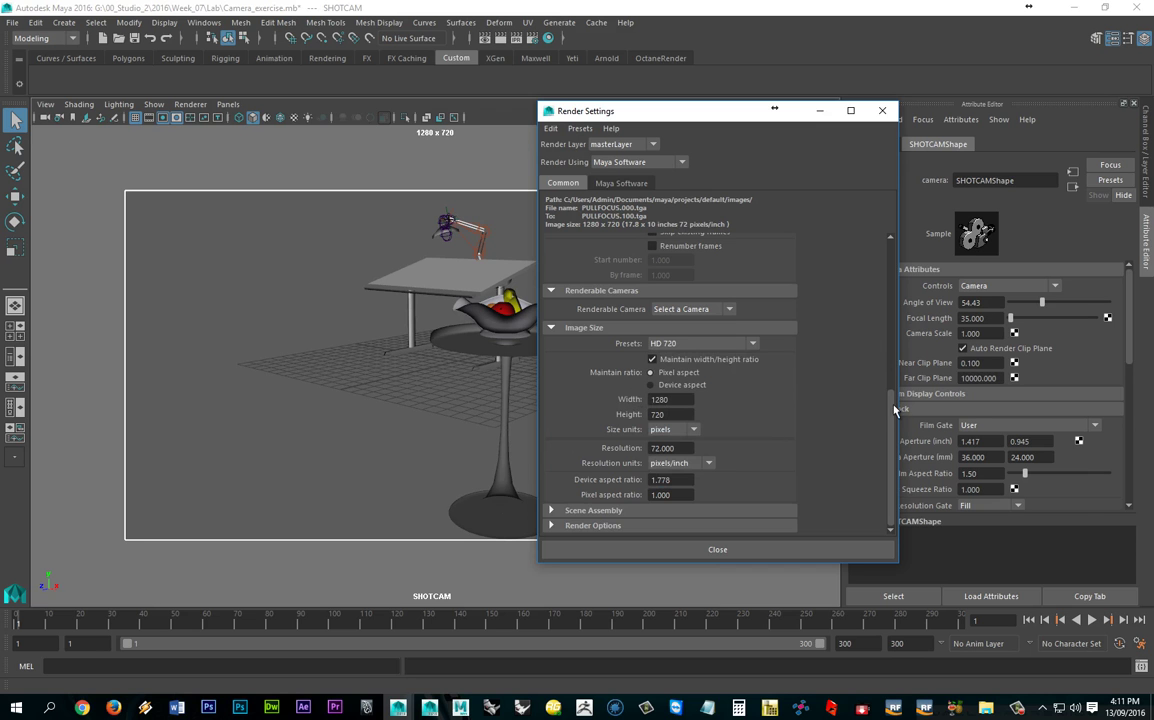
# Reframe the fruit bowl and drafting table within the widescreen resolution gate and close Render Settings
pyautogui.scroll(2, 895, 410)
pyautogui.moveTo(685, 110); pyautogui.dragTo(887, 119)
pyautogui.keyDown('alt'); pyautogui.moveTo(498, 349); pyautogui.dragTo(420, 333); pyautogui.keyUp('alt')
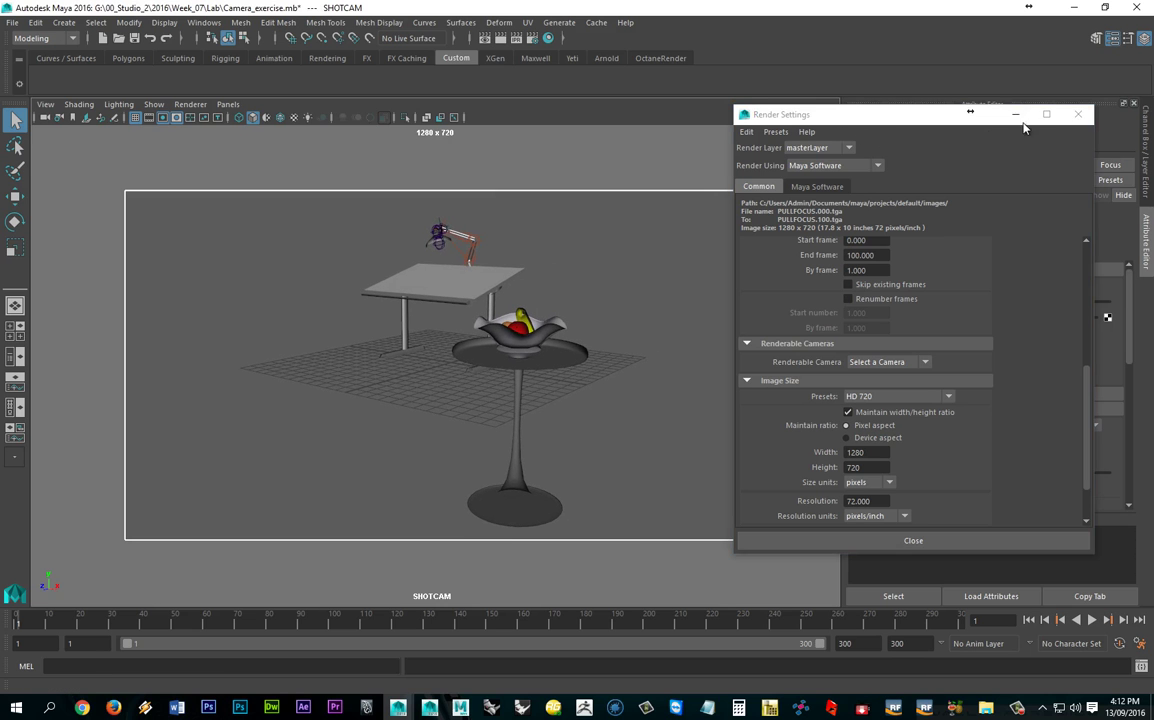
pyautogui.click(1077, 113)
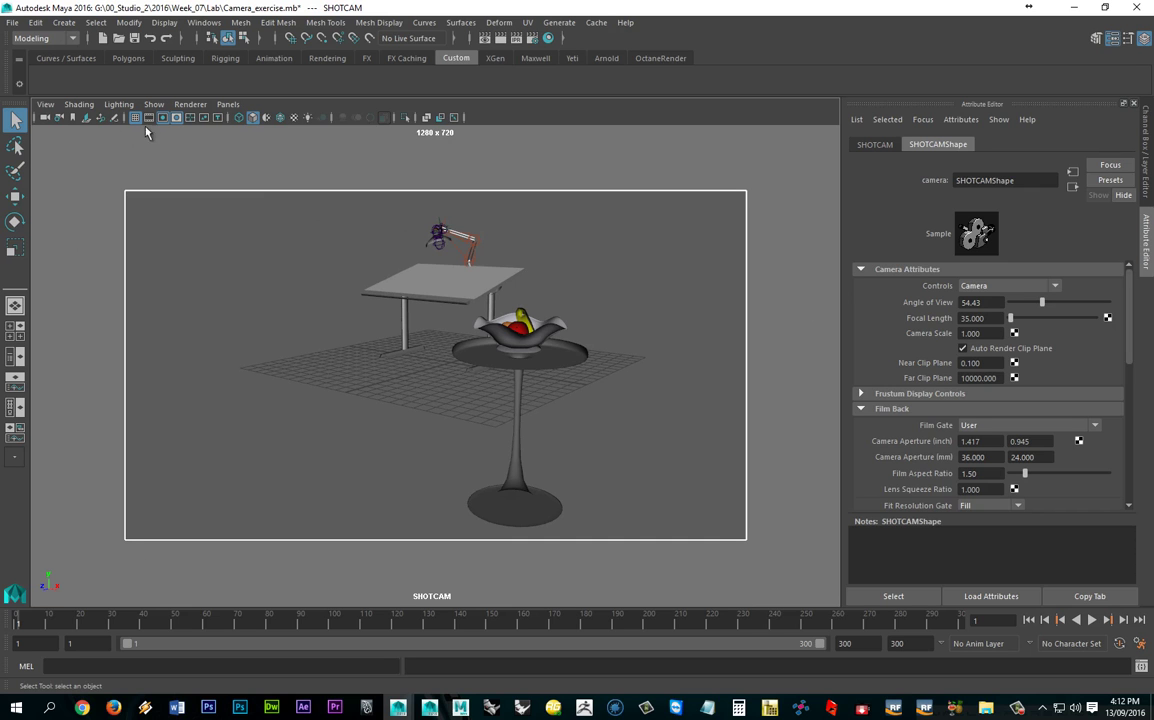
# Display the safe action and safe title guides in the SHOTCAM view and hide both again
pyautogui.click(204, 118)
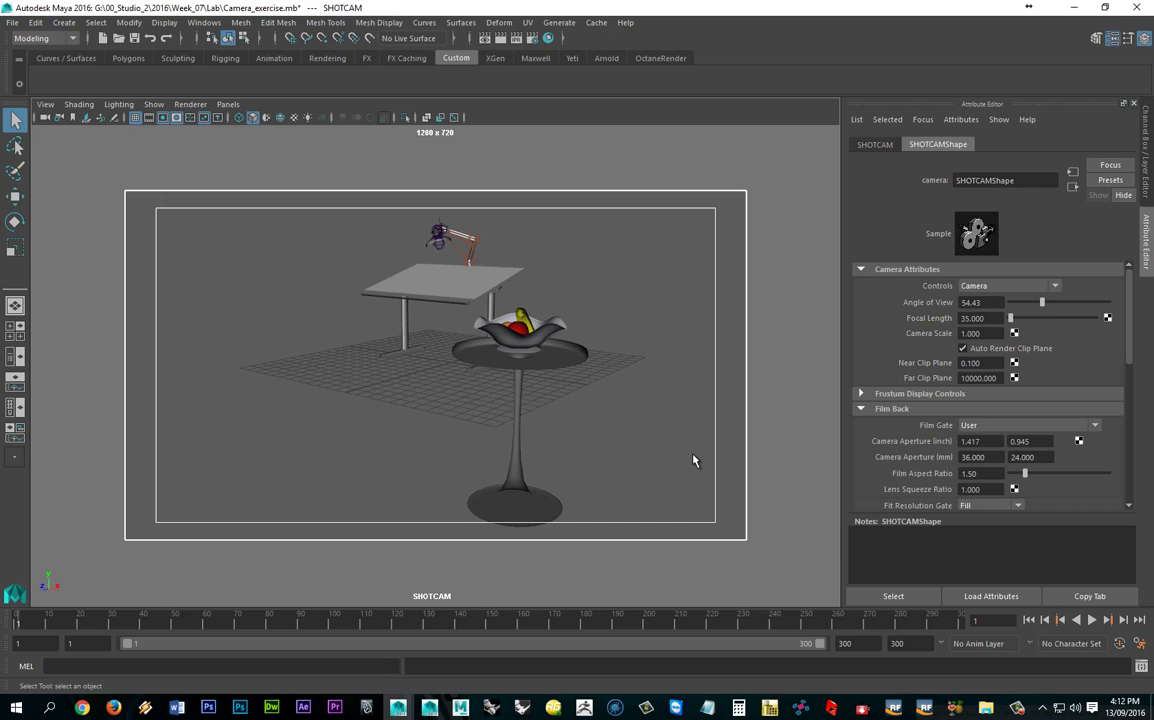
pyautogui.click(217, 118)
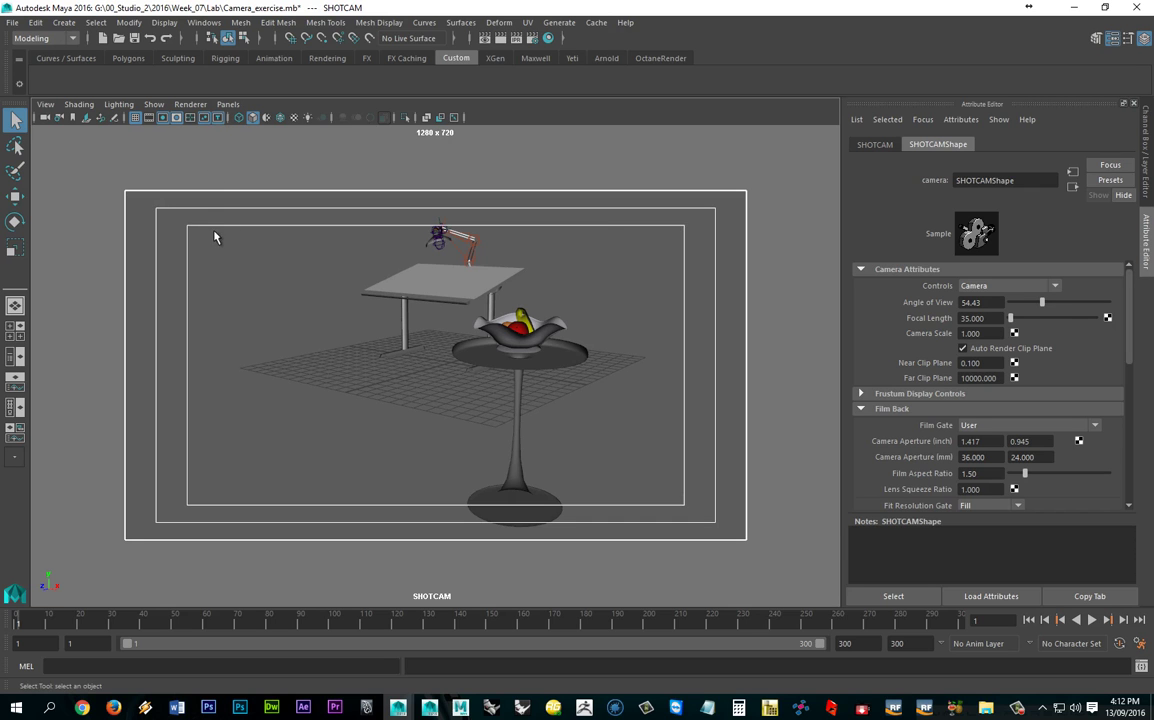
pyautogui.click(204, 117)
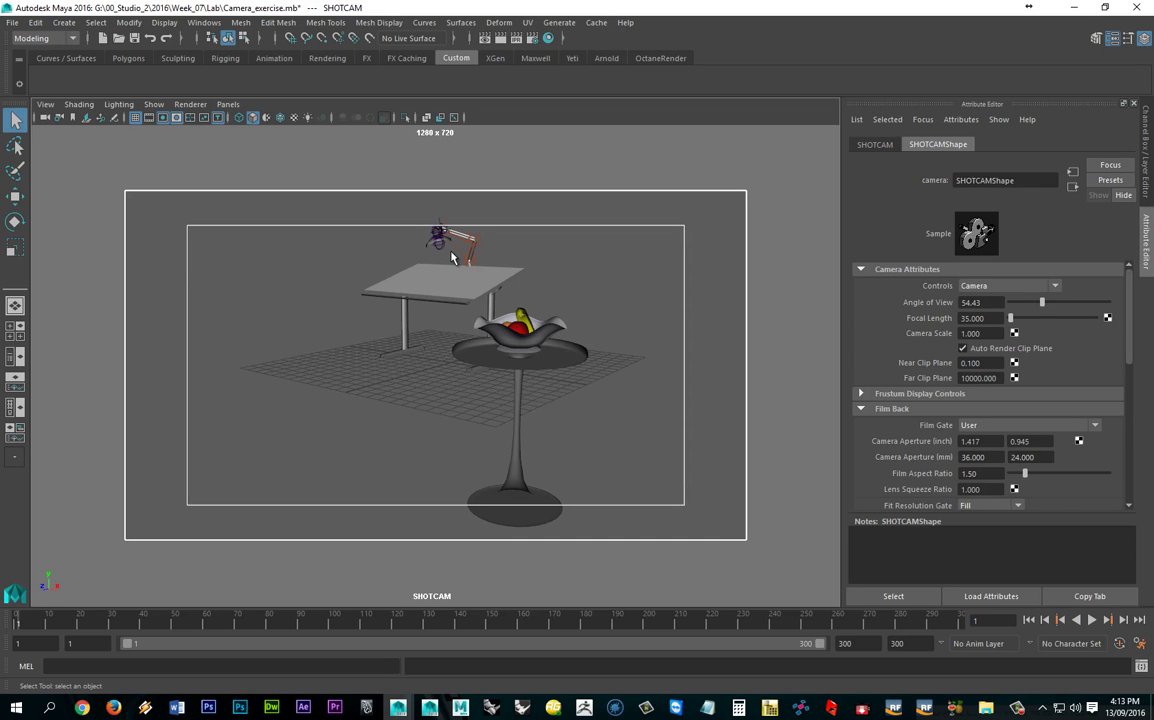
pyautogui.click(218, 118)
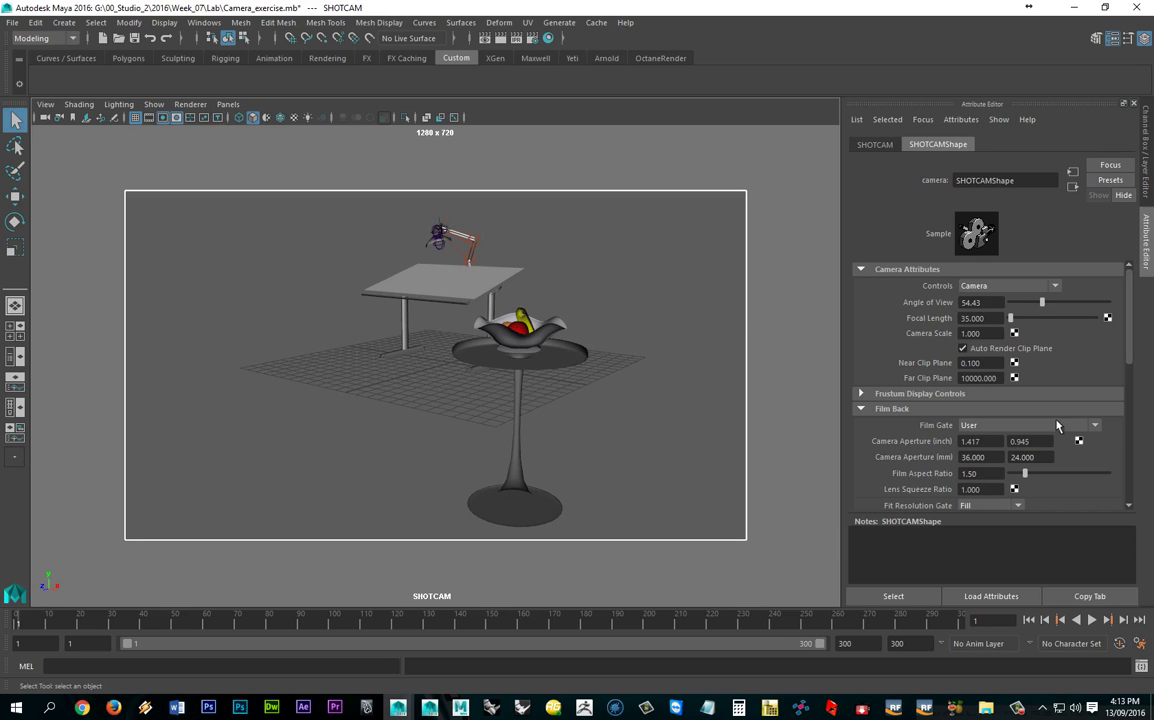
# Examine the camera focal length diagram in the web browser and return to Maya with SHOTCAM's focal length value selected
pyautogui.hotkey('alt', 'Tab')
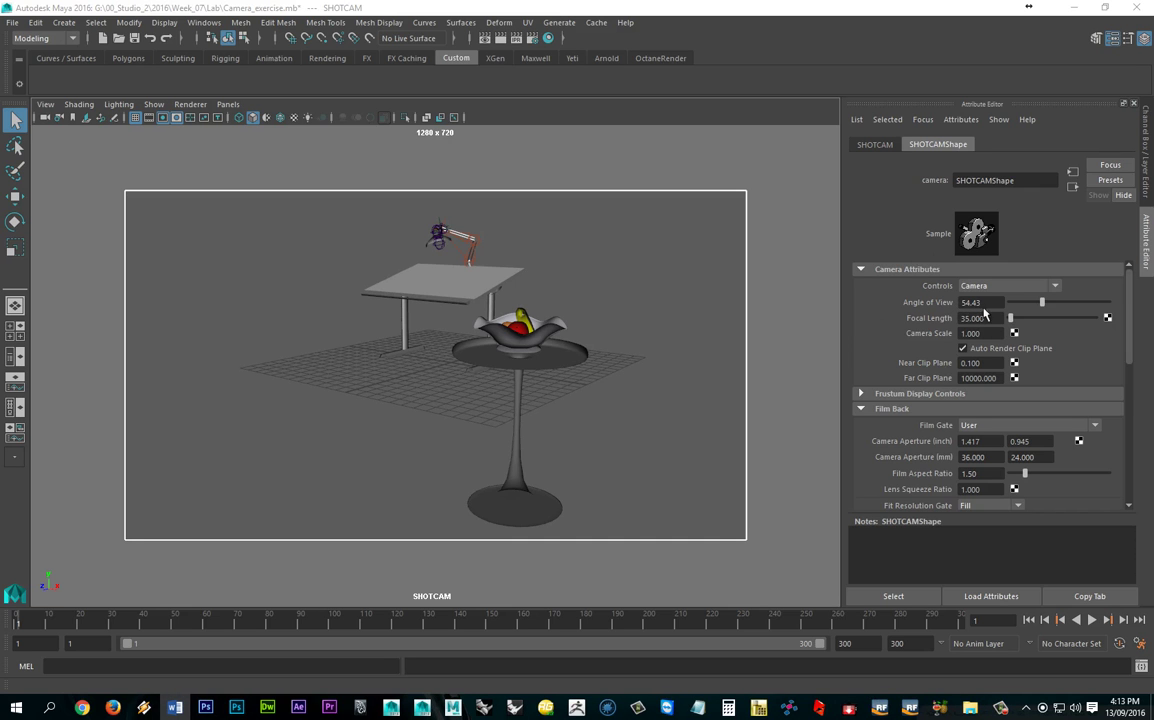
pyautogui.click(985, 318)
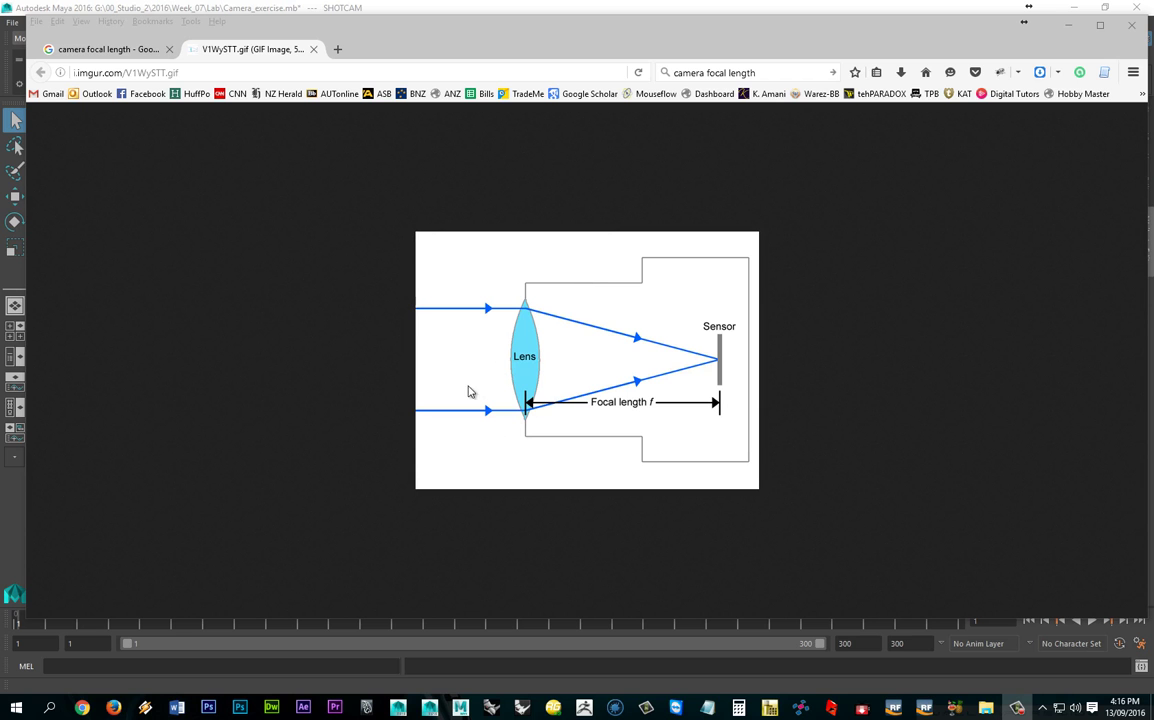
pyautogui.click(1067, 27)
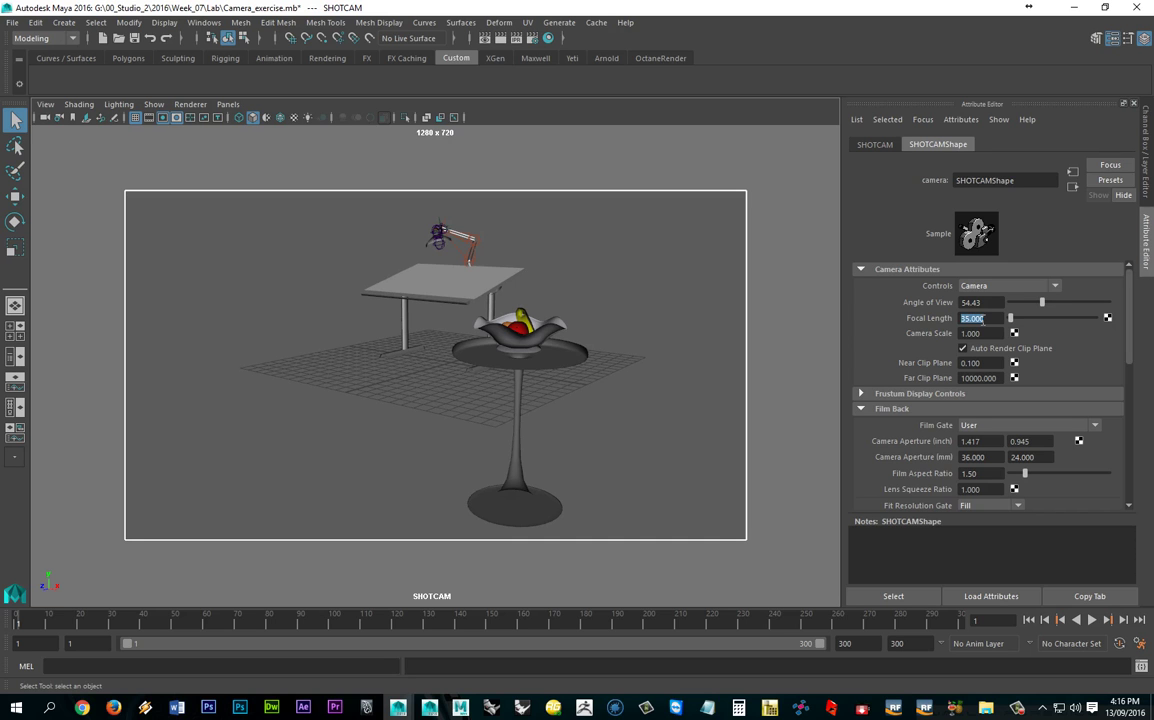
# Try focal lengths of 25 and 15 on SHOTCAM
pyautogui.write('25')
pyautogui.press('Return')
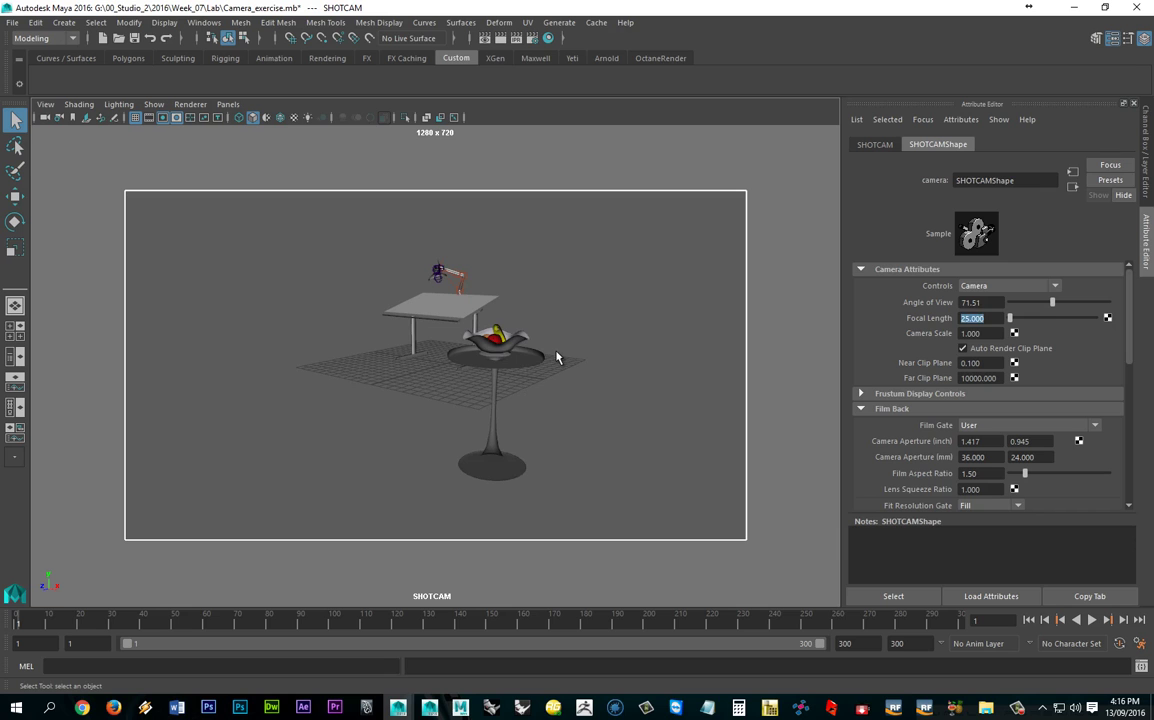
pyautogui.write('15')
pyautogui.press('Return')
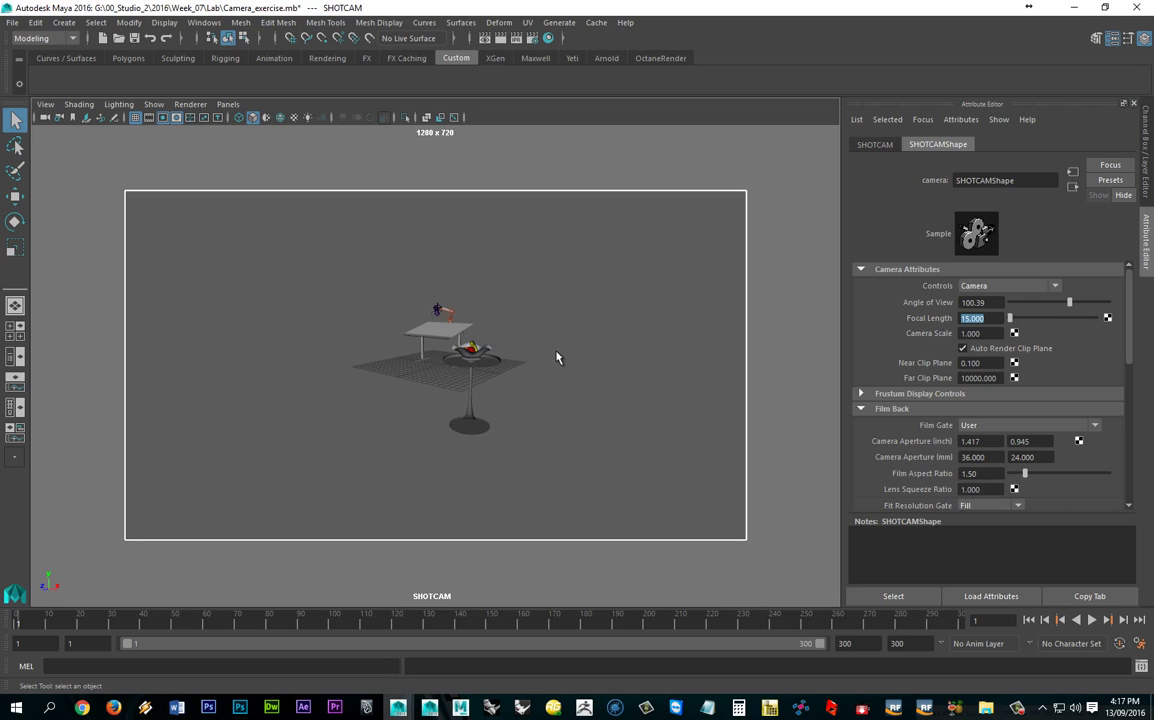
# Move SHOTCAM closer and tilt it to frame the fruit bowl and drafting table with the wide-angle lens
pyautogui.keyDown('alt'); pyautogui.moveTo(440, 390); pyautogui.dragTo(533, 412, button='right'); pyautogui.keyUp('alt')
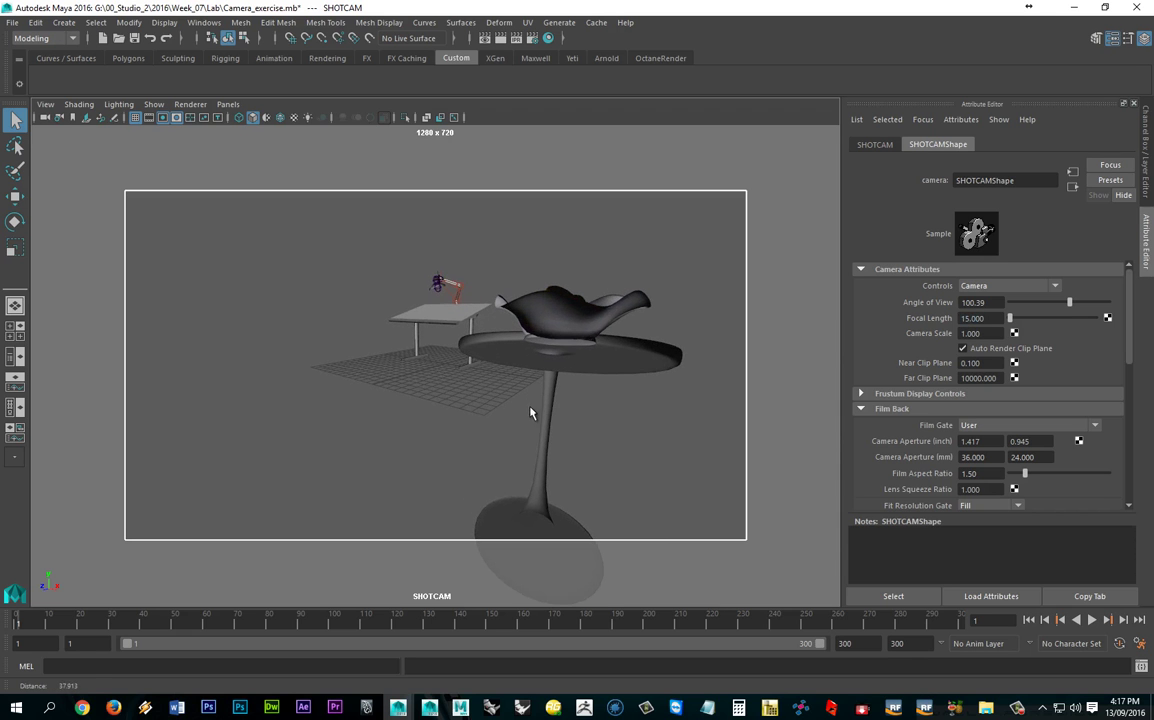
pyautogui.moveTo(513, 392)
pyautogui.keyDown('alt'); pyautogui.mouseDown()
pyautogui.moveTo(495, 399)
pyautogui.moveTo(505, 399)
pyautogui.mouseUp(); pyautogui.keyUp('alt')
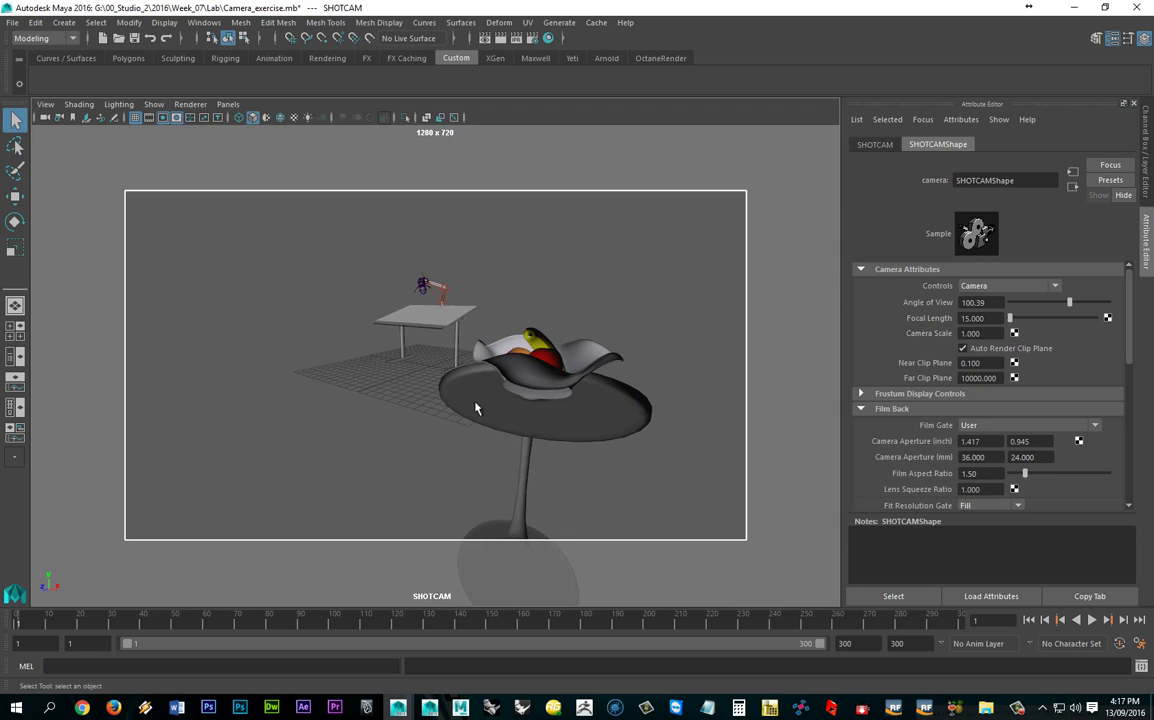
pyautogui.keyDown('alt'); pyautogui.moveTo(497, 391); pyautogui.dragTo(444, 311, button='middle'); pyautogui.keyUp('alt')
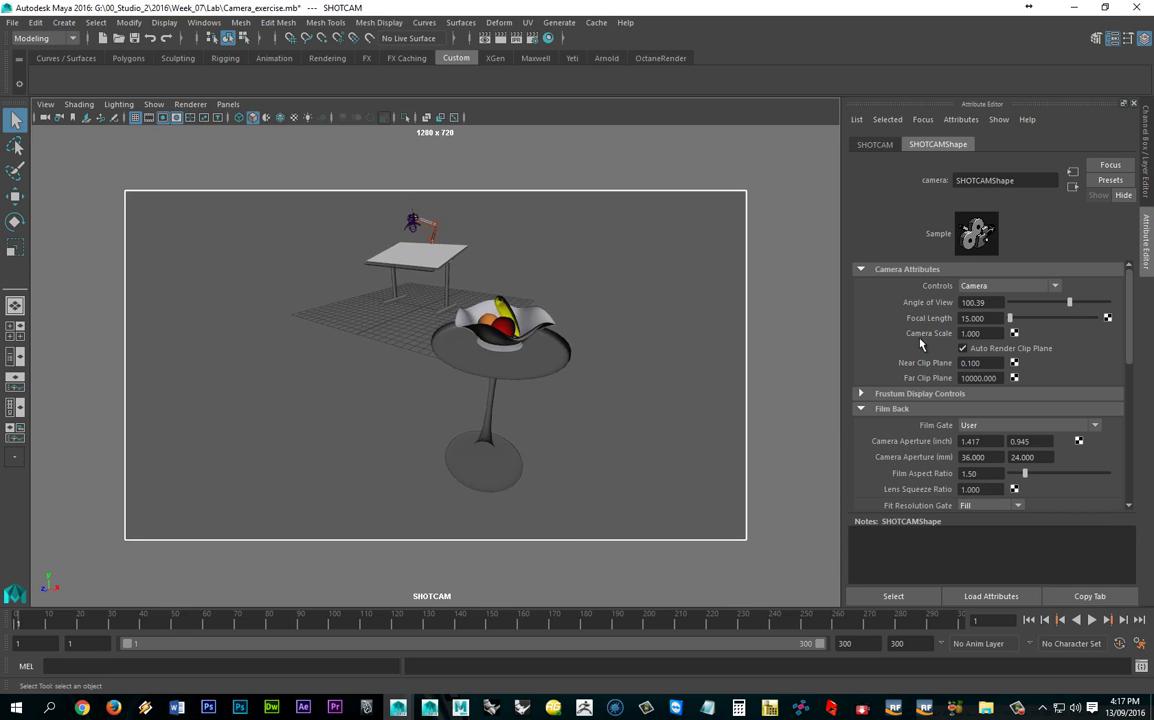
# Set SHOTCAM's focal length to 100
pyautogui.click(983, 319)
pyautogui.write('100')
pyautogui.press('Return')
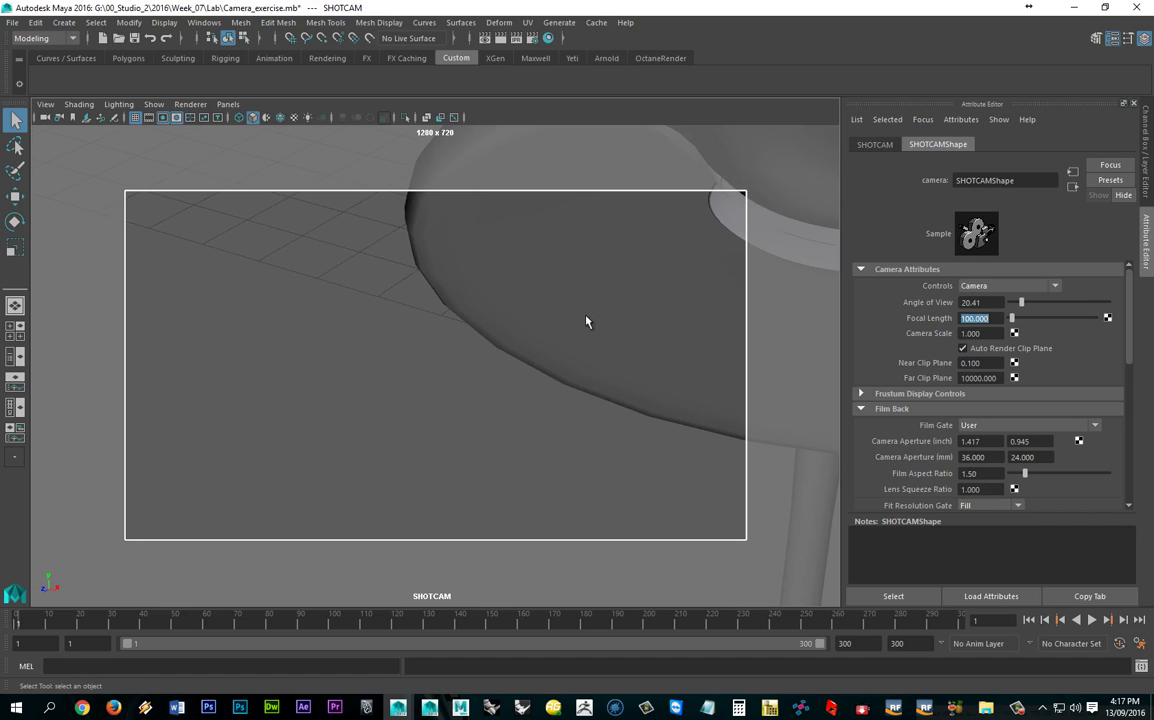
# Reposition SHOTCAM so the drafting table, lamp and fruit bowl all fit inside the resolution gate
pyautogui.keyDown('alt'); pyautogui.moveTo(572, 315); pyautogui.dragTo(511, 293); pyautogui.keyUp('alt')
pyautogui.keyDown('alt'); pyautogui.moveTo(511, 293); pyautogui.dragTo(502, 457, button='middle'); pyautogui.keyUp('alt')
pyautogui.keyDown('alt'); pyautogui.moveTo(502, 457); pyautogui.dragTo(479, 378, button='right'); pyautogui.keyUp('alt')
pyautogui.keyDown('alt'); pyautogui.moveTo(479, 378); pyautogui.dragTo(484, 350); pyautogui.keyUp('alt')
pyautogui.keyDown('alt'); pyautogui.moveTo(484, 384); pyautogui.dragTo(460, 598, button='middle'); pyautogui.keyUp('alt')
pyautogui.keyDown('alt'); pyautogui.moveTo(448, 441); pyautogui.dragTo(446, 456); pyautogui.keyUp('alt')
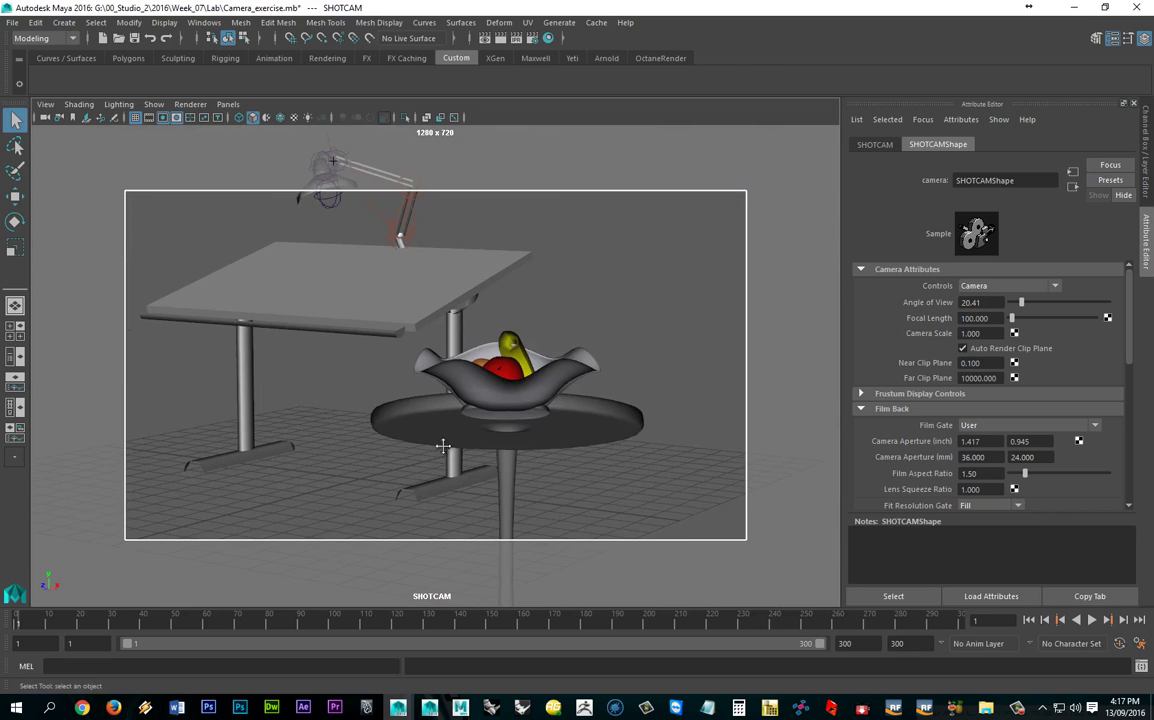
pyautogui.keyDown('alt'); pyautogui.moveTo(443, 447); pyautogui.dragTo(429, 437, button='right'); pyautogui.keyUp('alt')
pyautogui.keyDown('alt'); pyautogui.moveTo(429, 437); pyautogui.dragTo(433, 352); pyautogui.keyUp('alt')
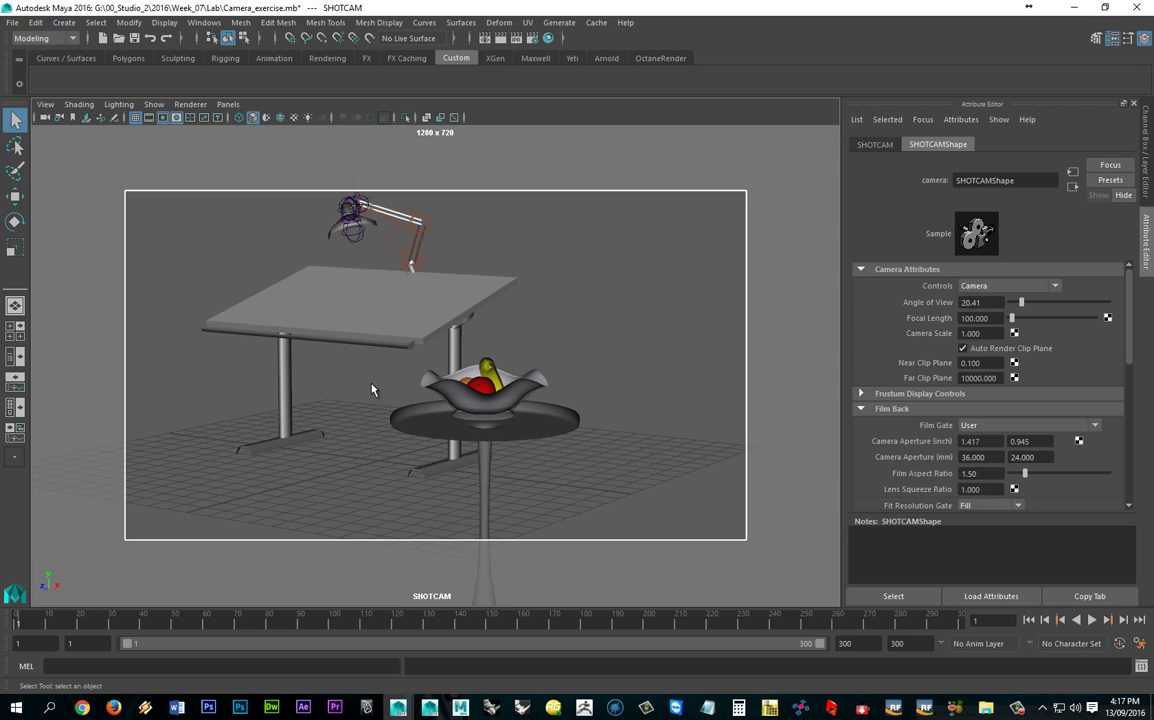
# Fine-tune SHOTCAM's framing with the fruit bowl in front of the drafting table's right leg and the whole lamp inside the gate
pyautogui.keyDown('alt'); pyautogui.moveTo(348, 330); pyautogui.dragTo(506, 385, button='middle'); pyautogui.keyUp('alt')
pyautogui.keyDown('alt'); pyautogui.moveTo(507, 385); pyautogui.dragTo(452, 354); pyautogui.keyUp('alt')
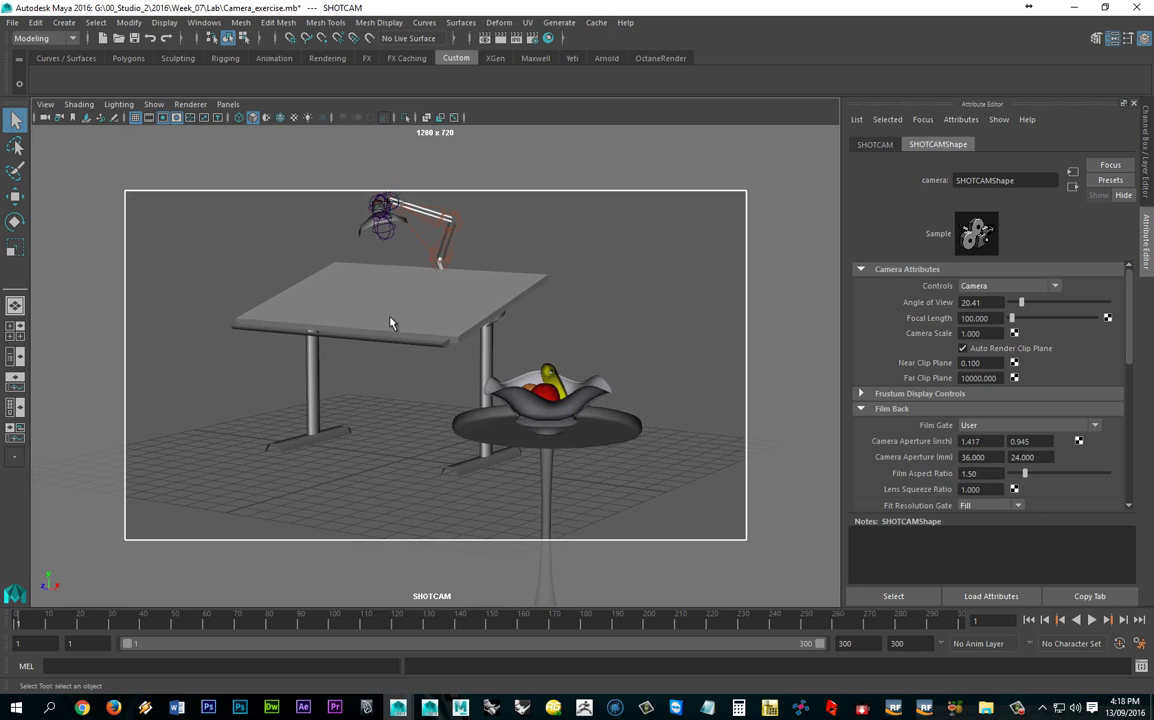
pyautogui.keyDown('alt'); pyautogui.moveTo(379, 381); pyautogui.dragTo(412, 388, button='right'); pyautogui.keyUp('alt')
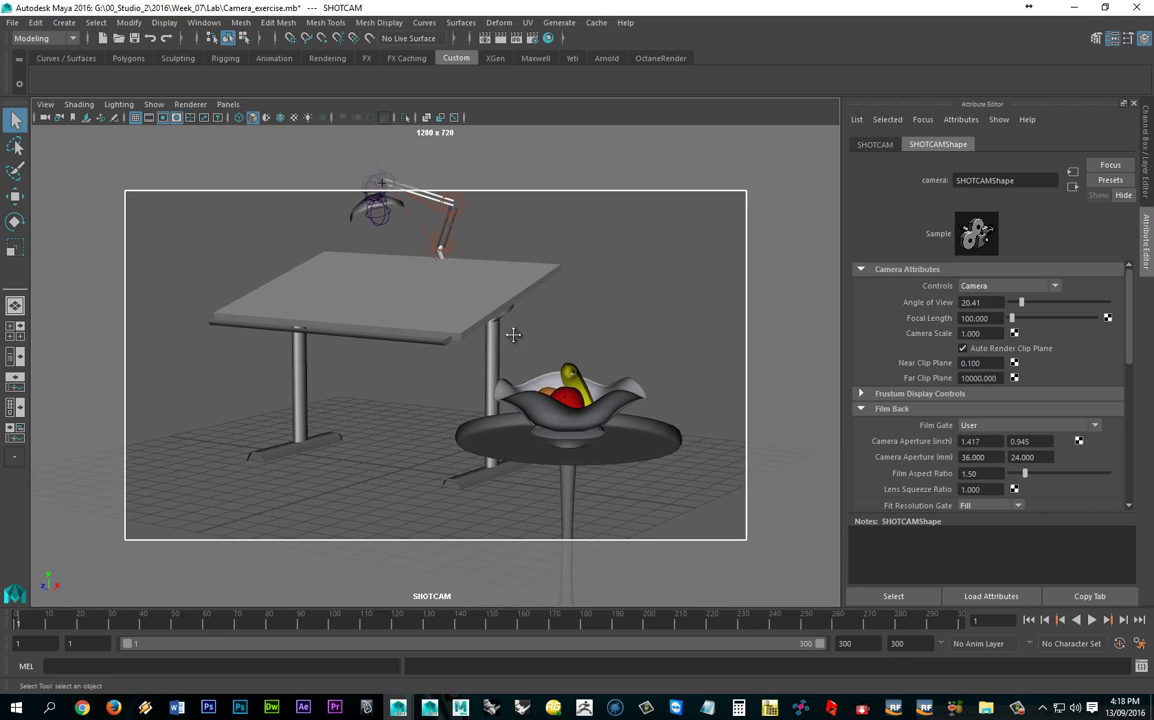
pyautogui.keyDown('alt'); pyautogui.moveTo(511, 335); pyautogui.dragTo(507, 363, button='middle'); pyautogui.keyUp('alt')
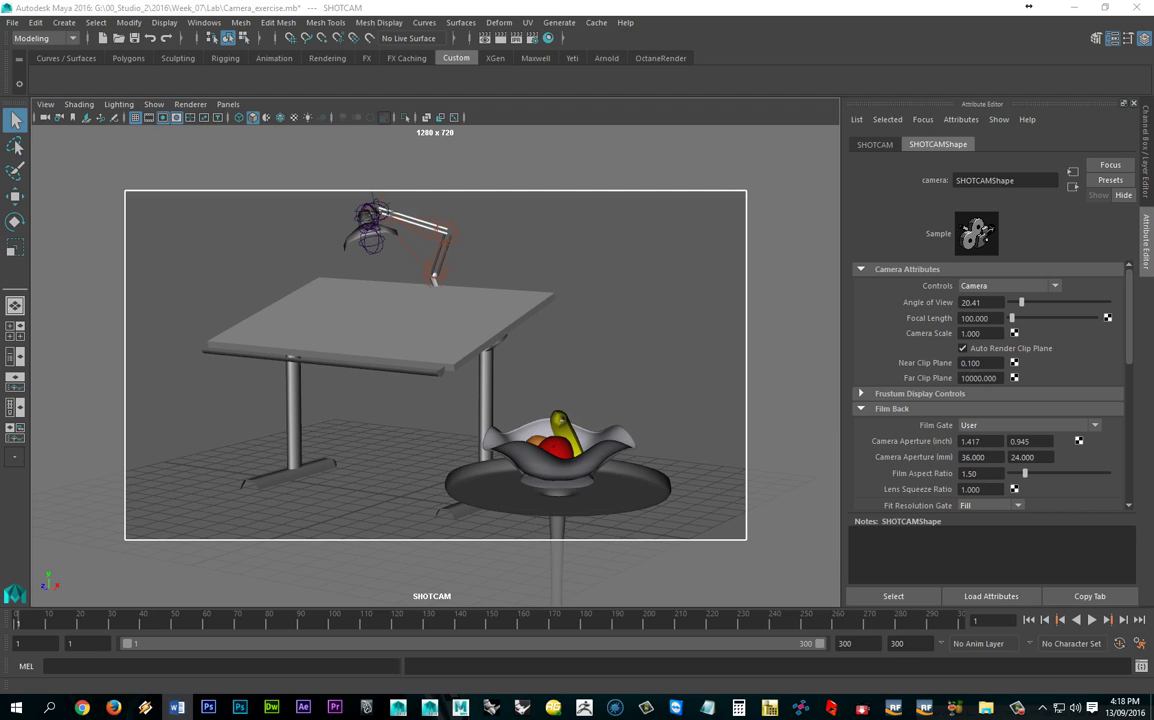
pyautogui.keyDown('alt'); pyautogui.moveTo(440, 415); pyautogui.dragTo(476, 438); pyautogui.keyUp('alt')
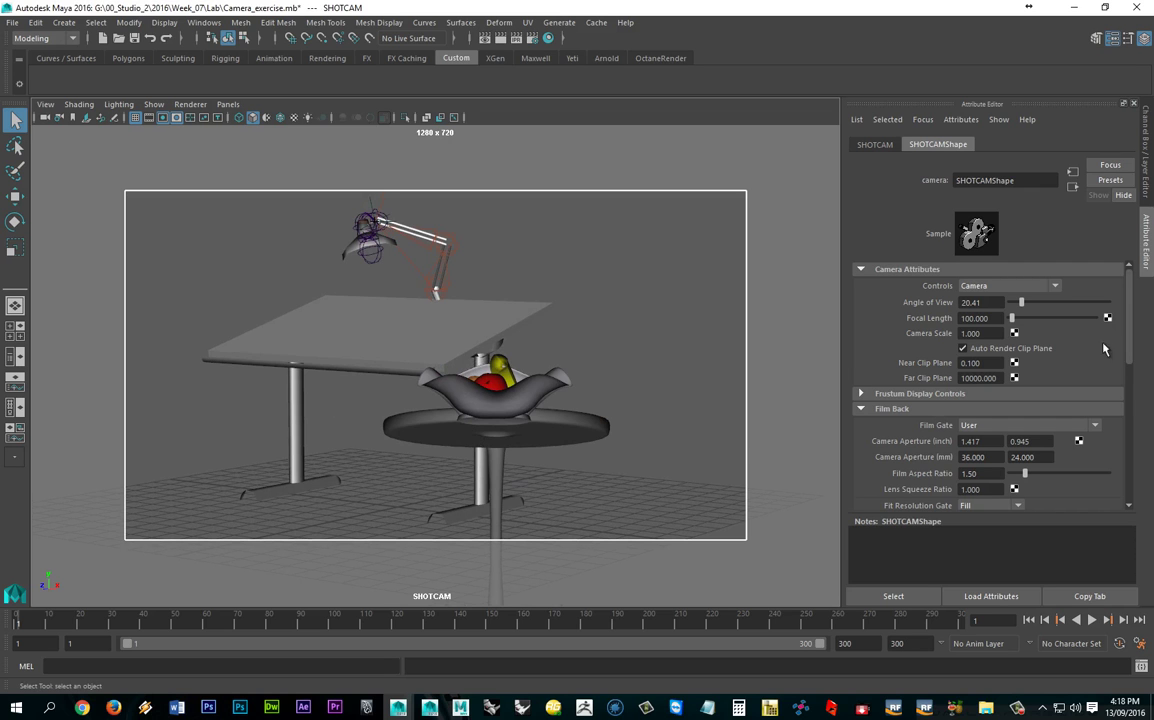
pyautogui.moveTo(1130, 345); pyautogui.dragTo(1130, 362)
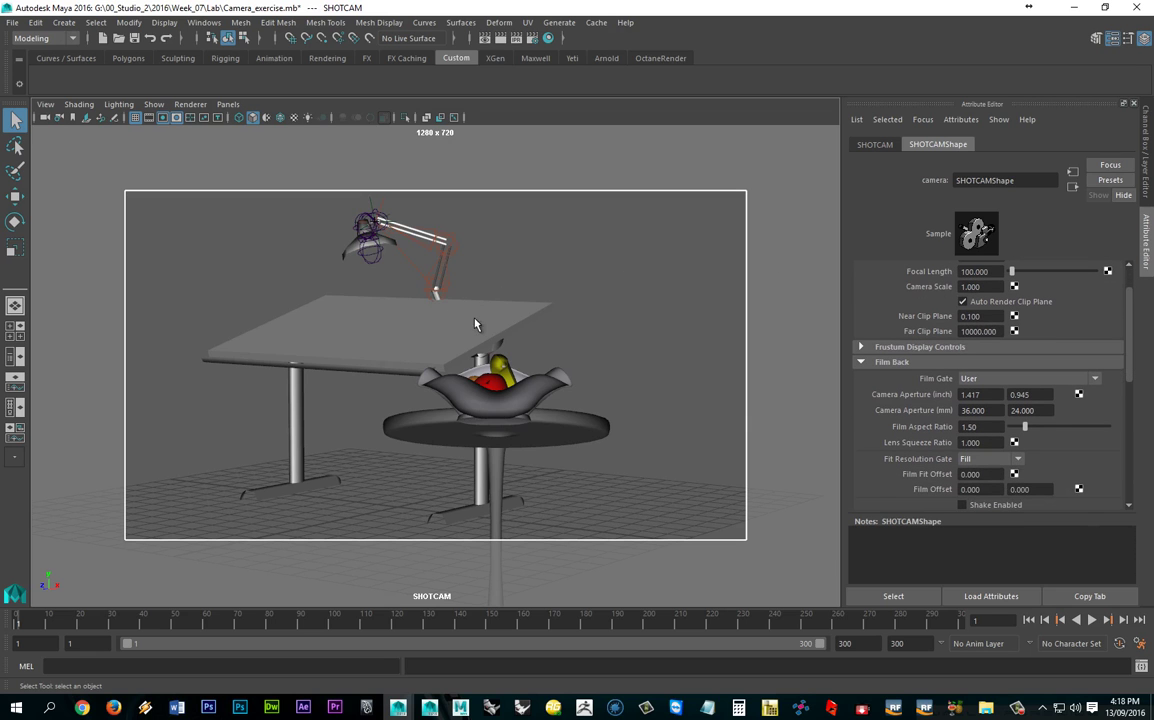
pyautogui.keyDown('alt'); pyautogui.moveTo(526, 335); pyautogui.dragTo(556, 335, button='middle'); pyautogui.keyUp('alt')
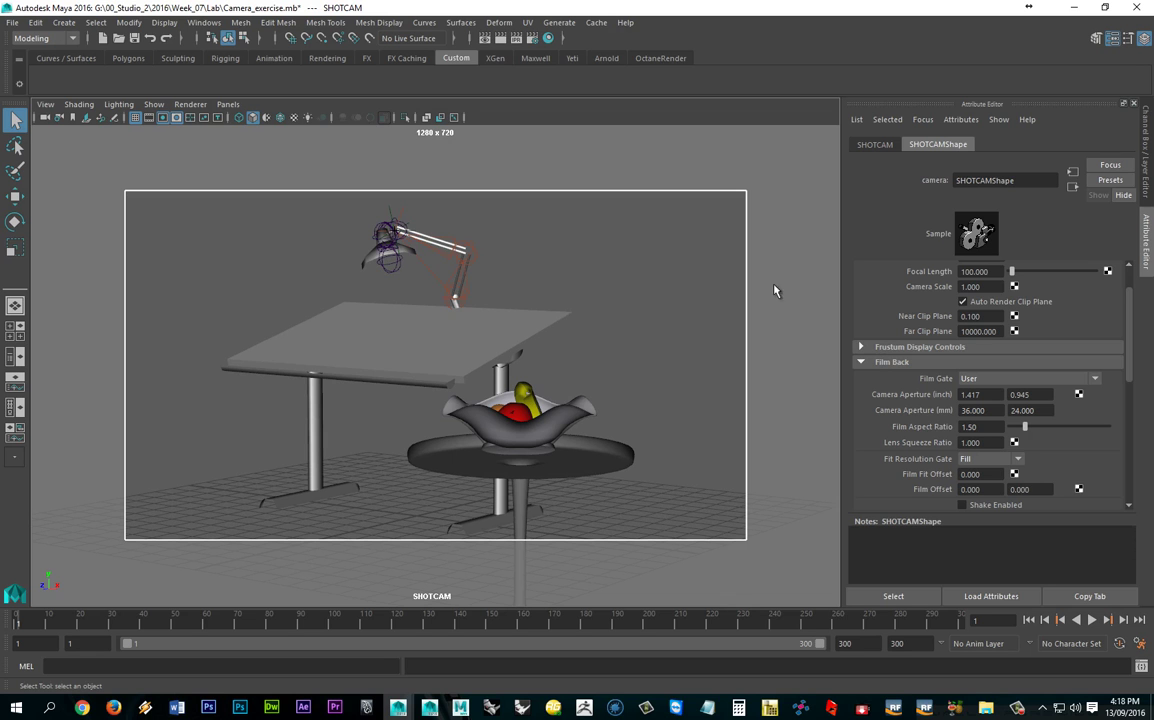
# Enable Depth of Field on SHOTCAM and switch the viewport renderer to Viewport 2.0
pyautogui.moveTo(1133, 361); pyautogui.dragTo(1129, 477)
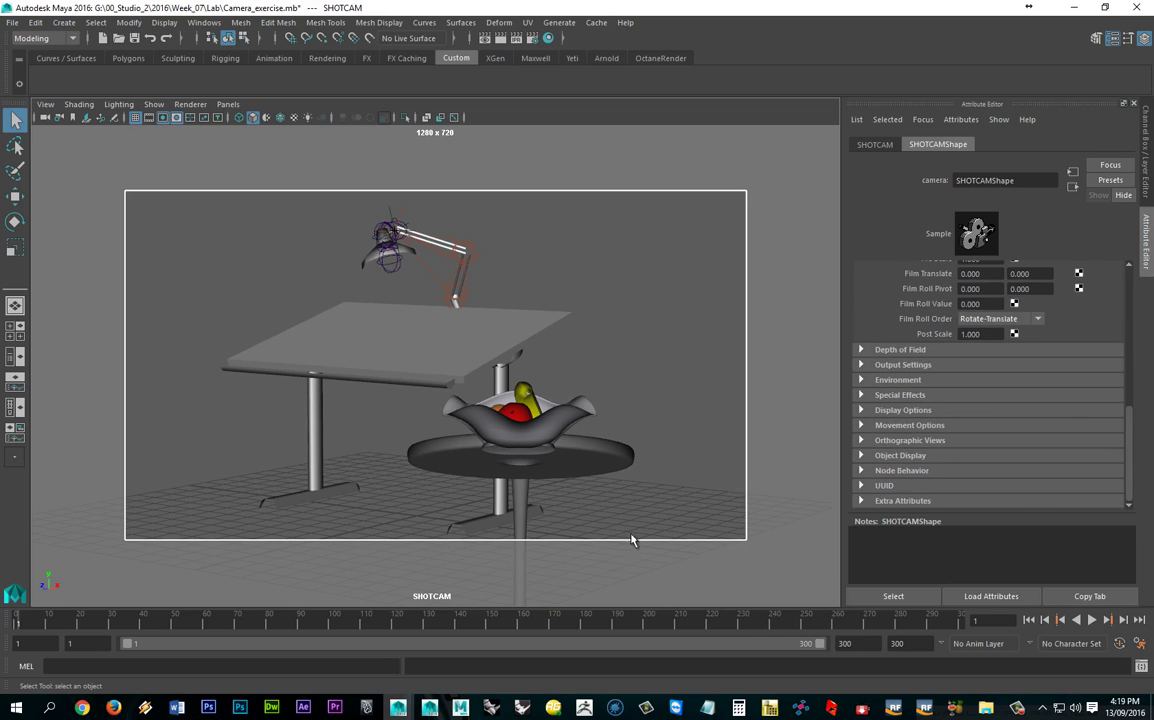
pyautogui.click(902, 350)
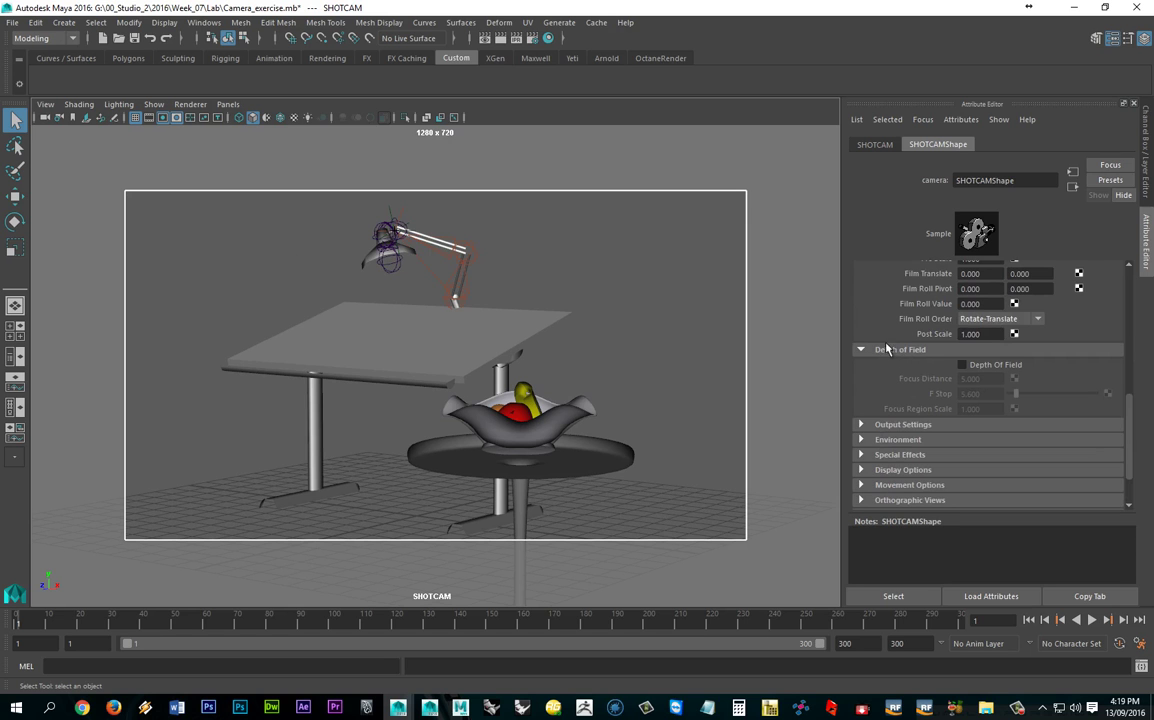
pyautogui.click(980, 369)
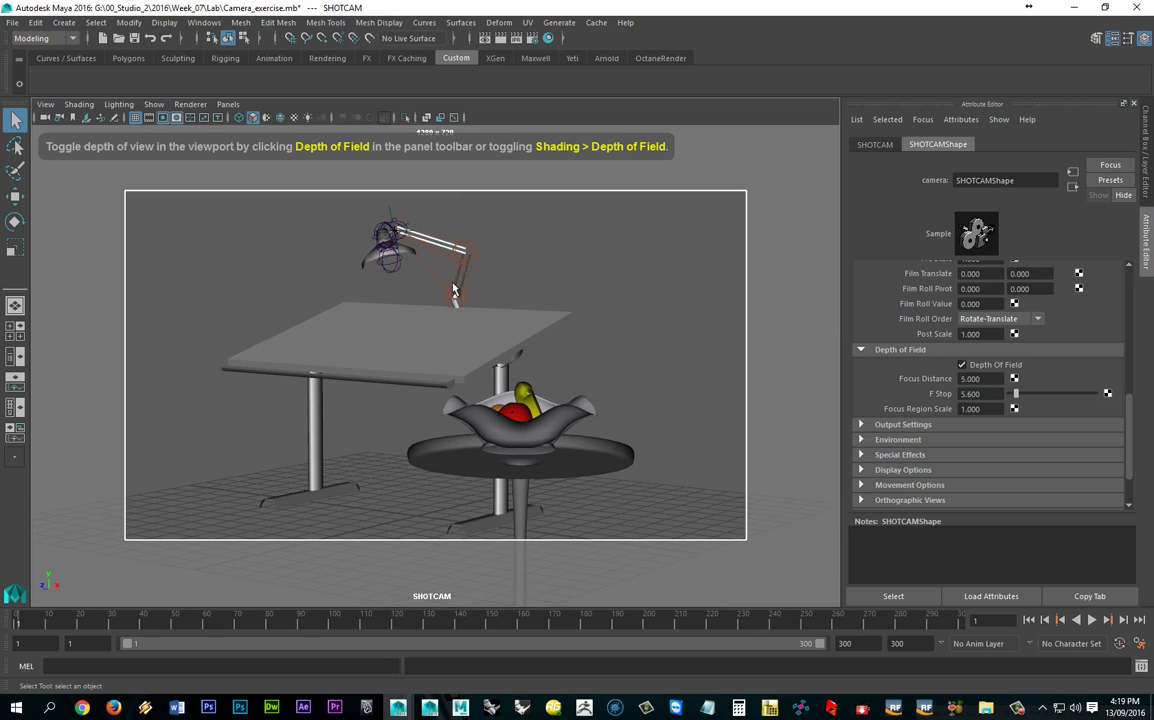
pyautogui.click(190, 104)
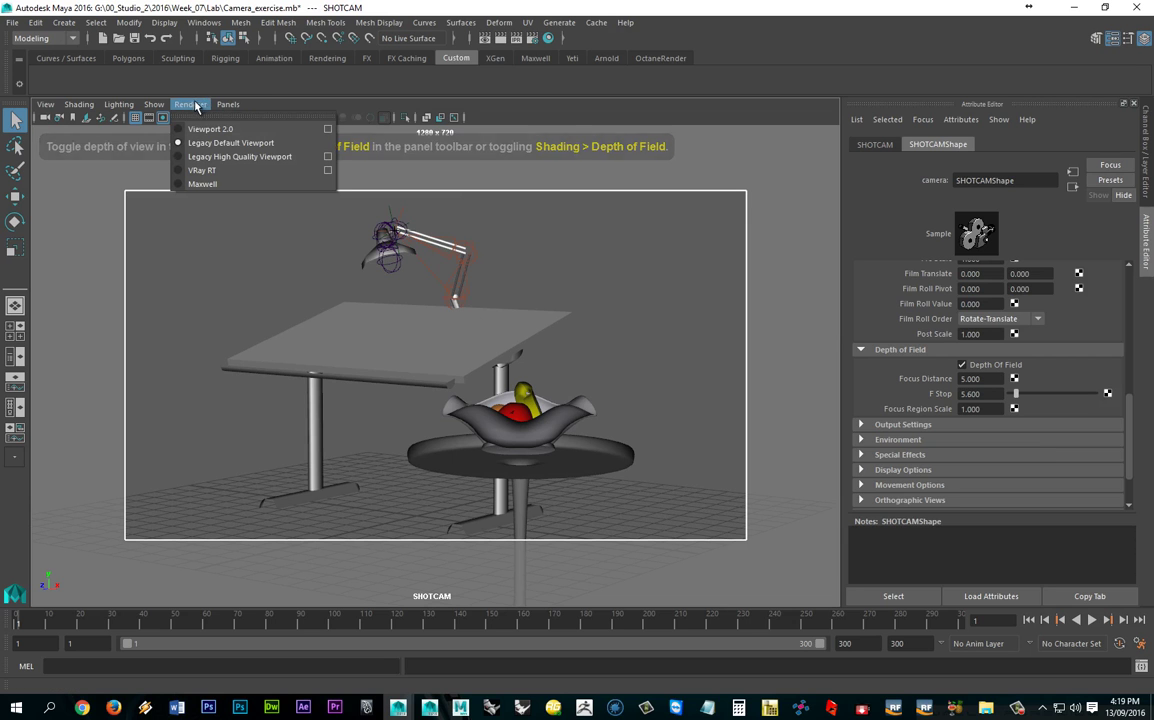
pyautogui.click(295, 131)
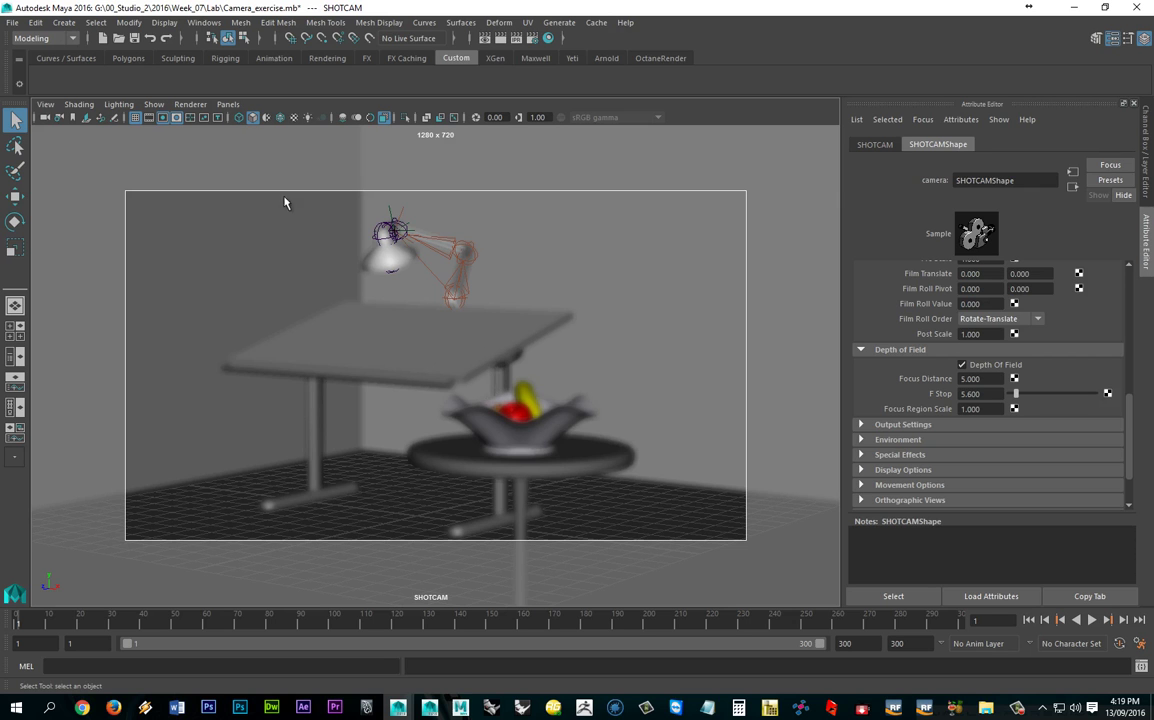
# Hide the grid and the joints in the SHOTCAM view
pyautogui.click(135, 117)
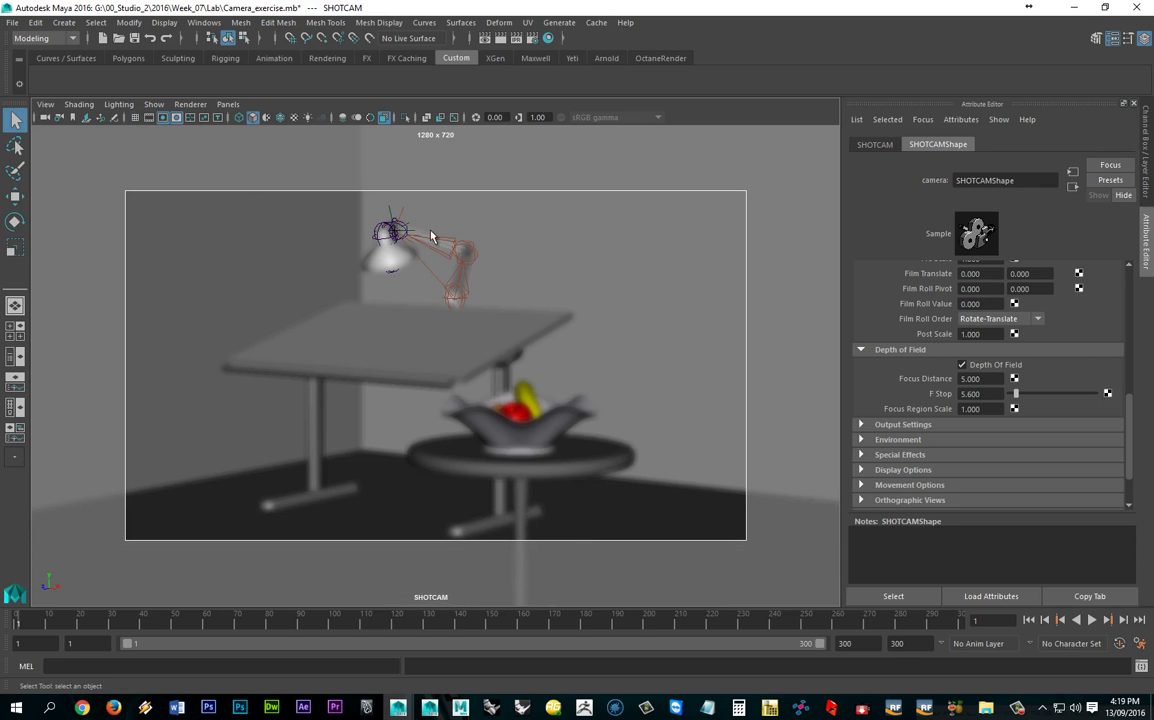
pyautogui.click(151, 104)
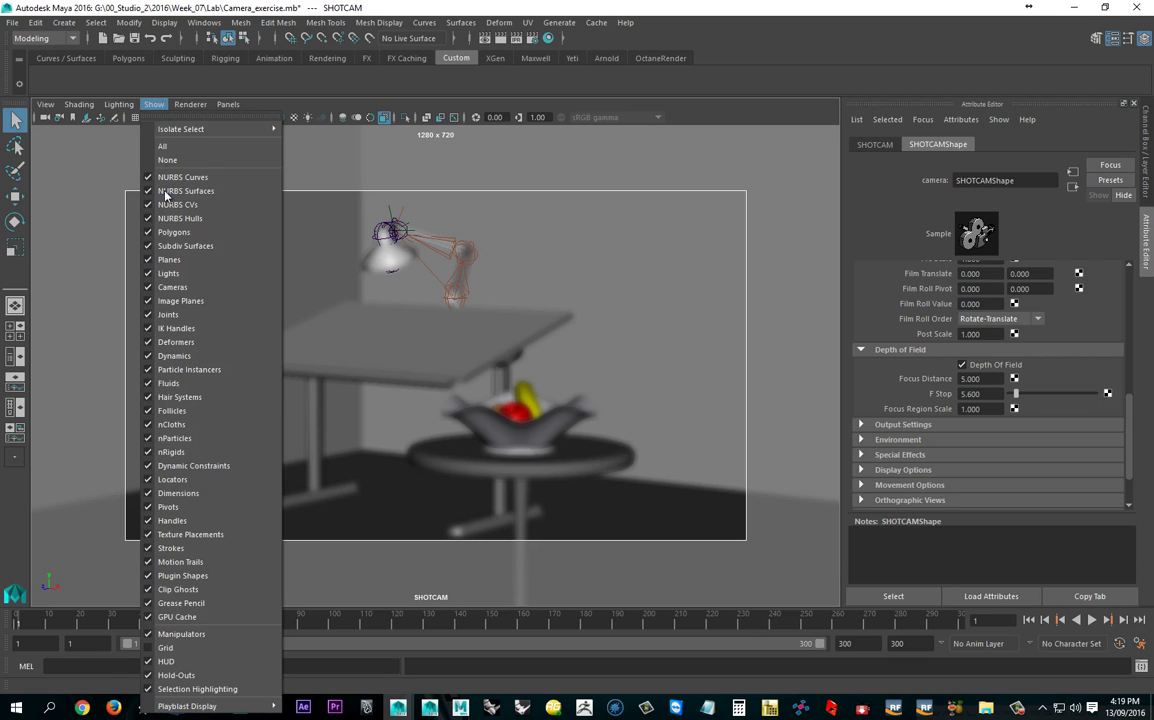
pyautogui.click(188, 315)
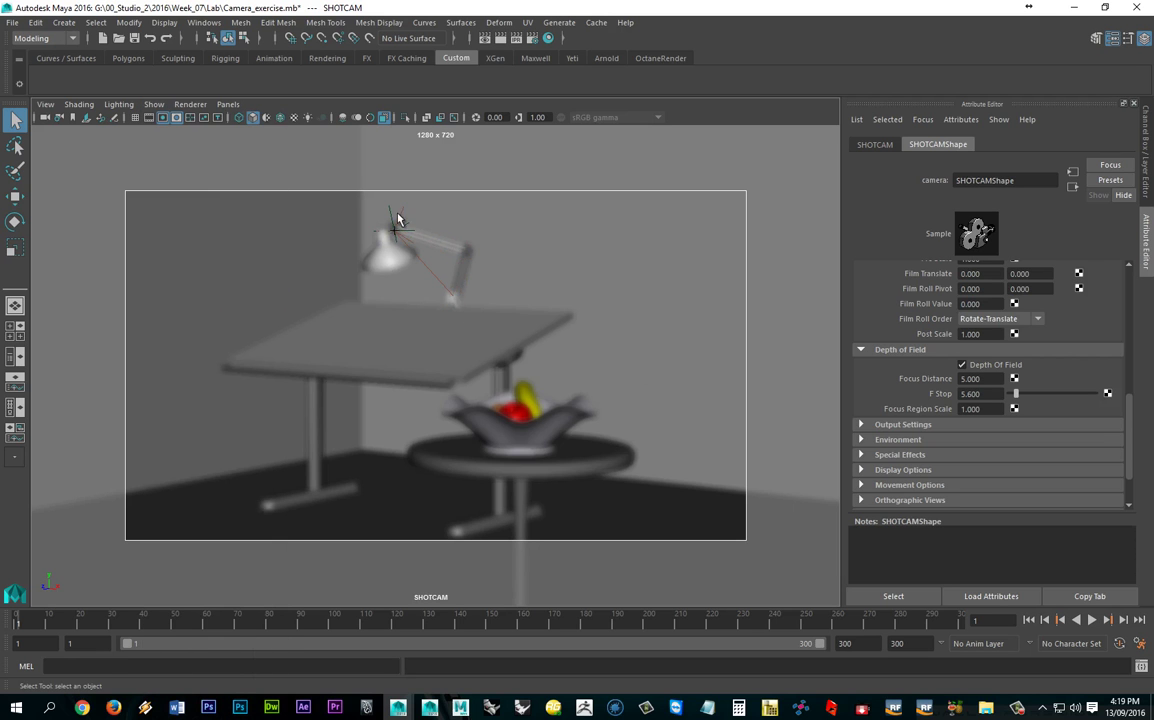
# Hide the locators and IK handles in the SHOTCAM view and clear the selection
pyautogui.click(154, 104)
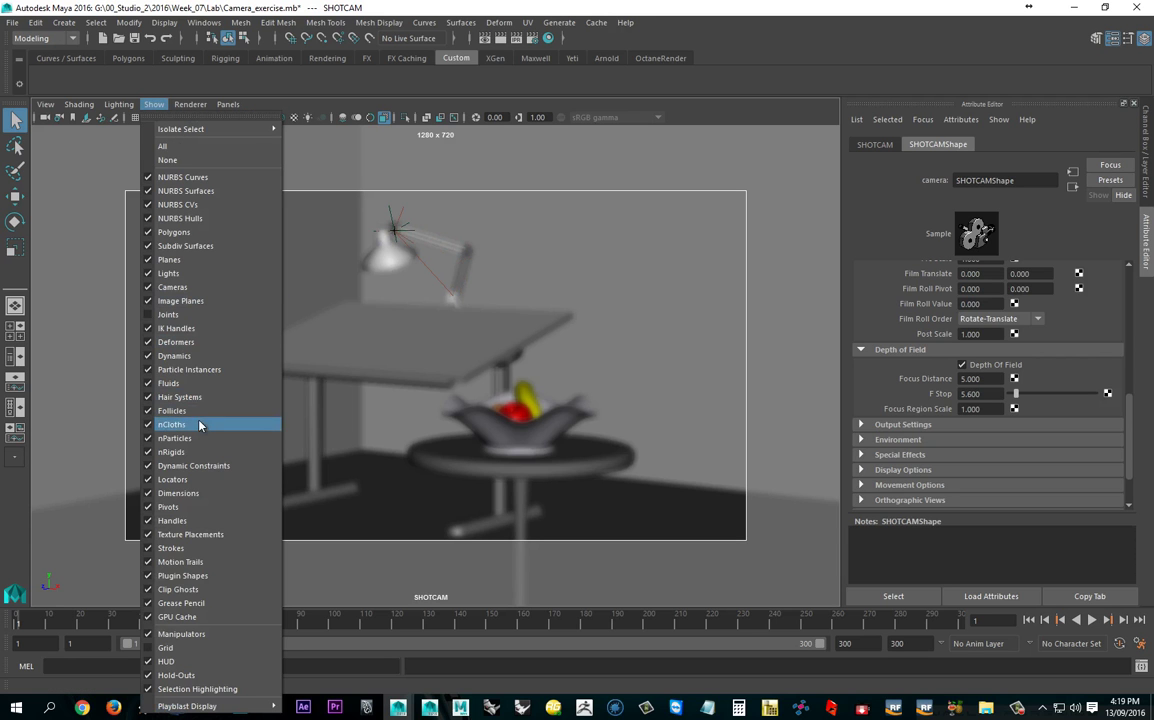
pyautogui.click(198, 492)
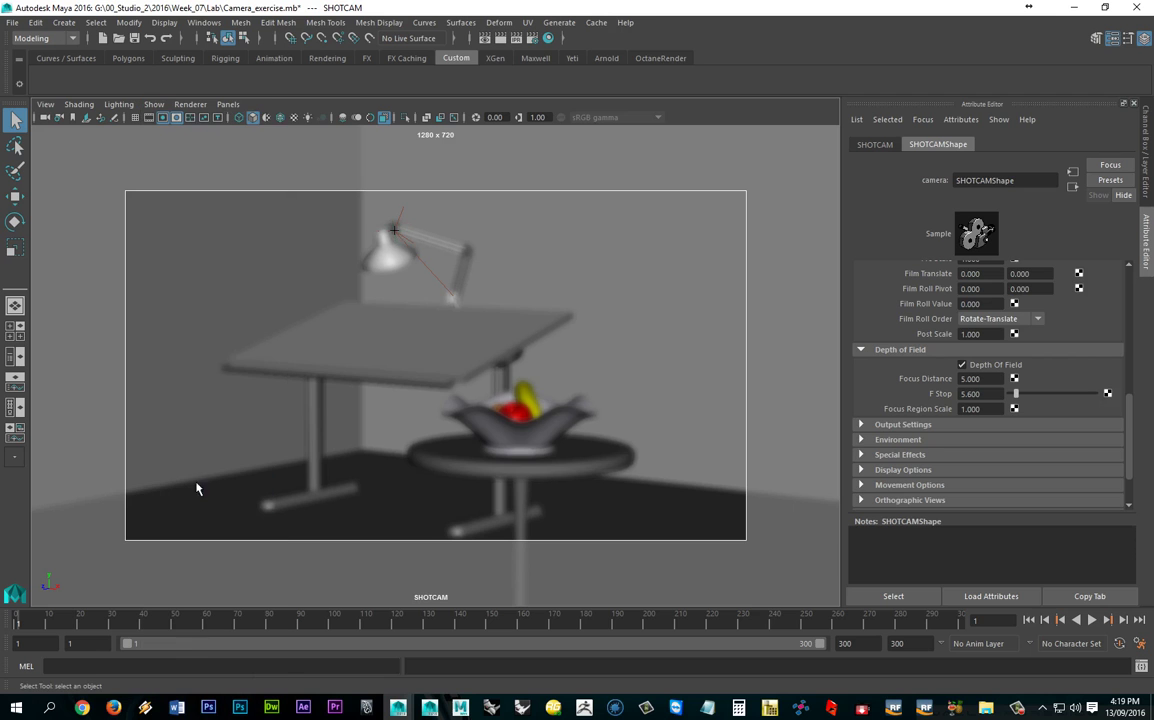
pyautogui.click(399, 222)
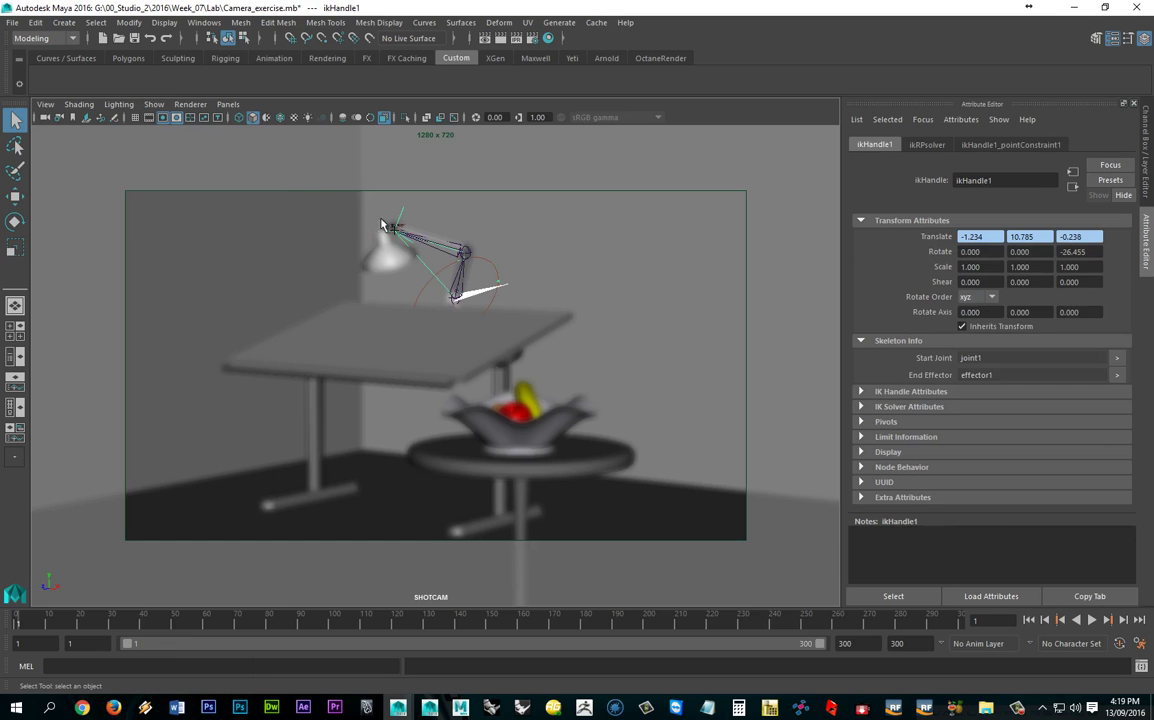
pyautogui.click(154, 104)
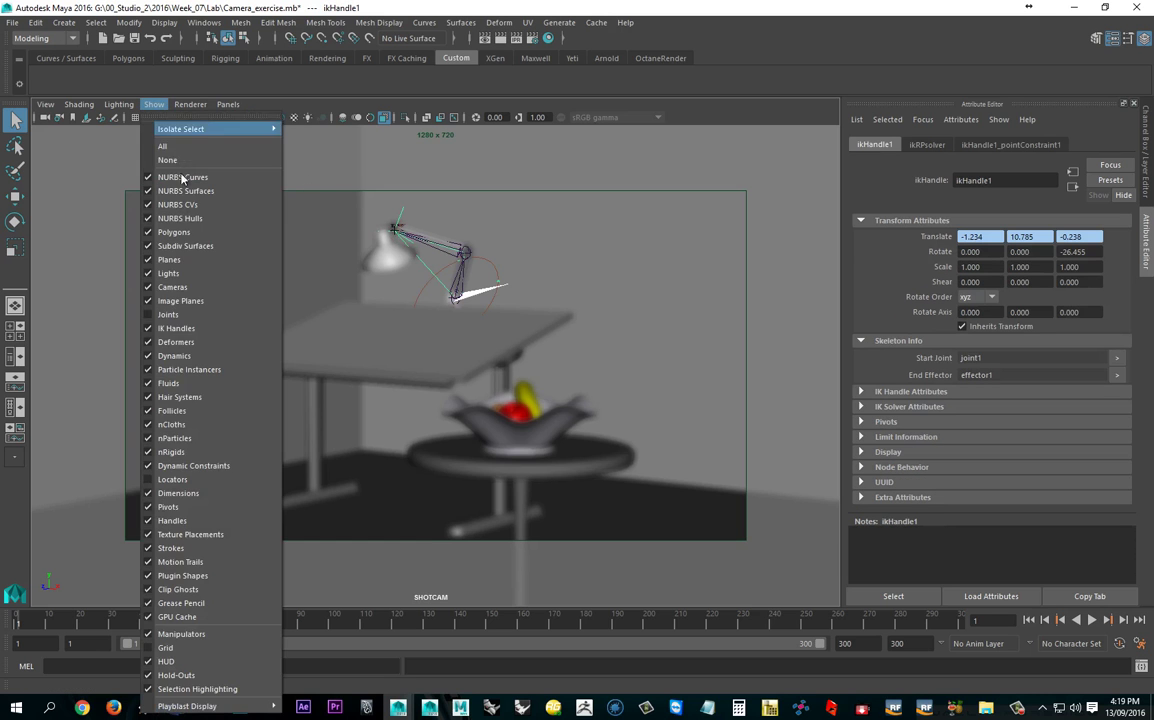
pyautogui.click(185, 328)
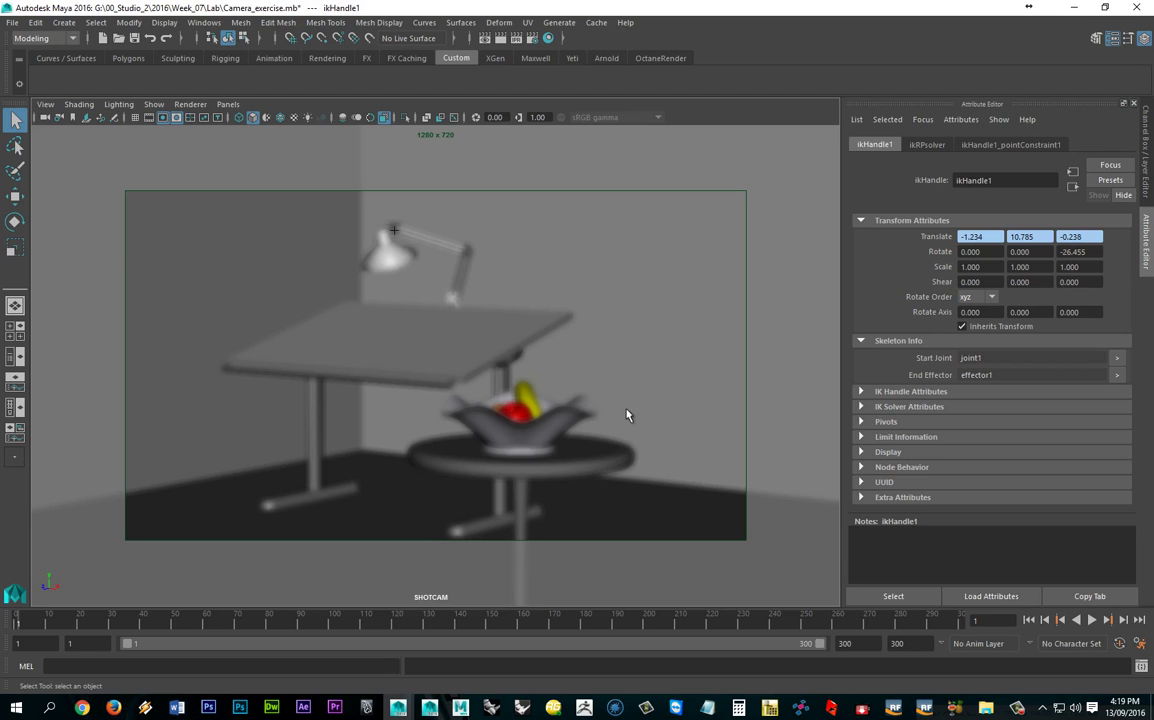
pyautogui.click(556, 414)
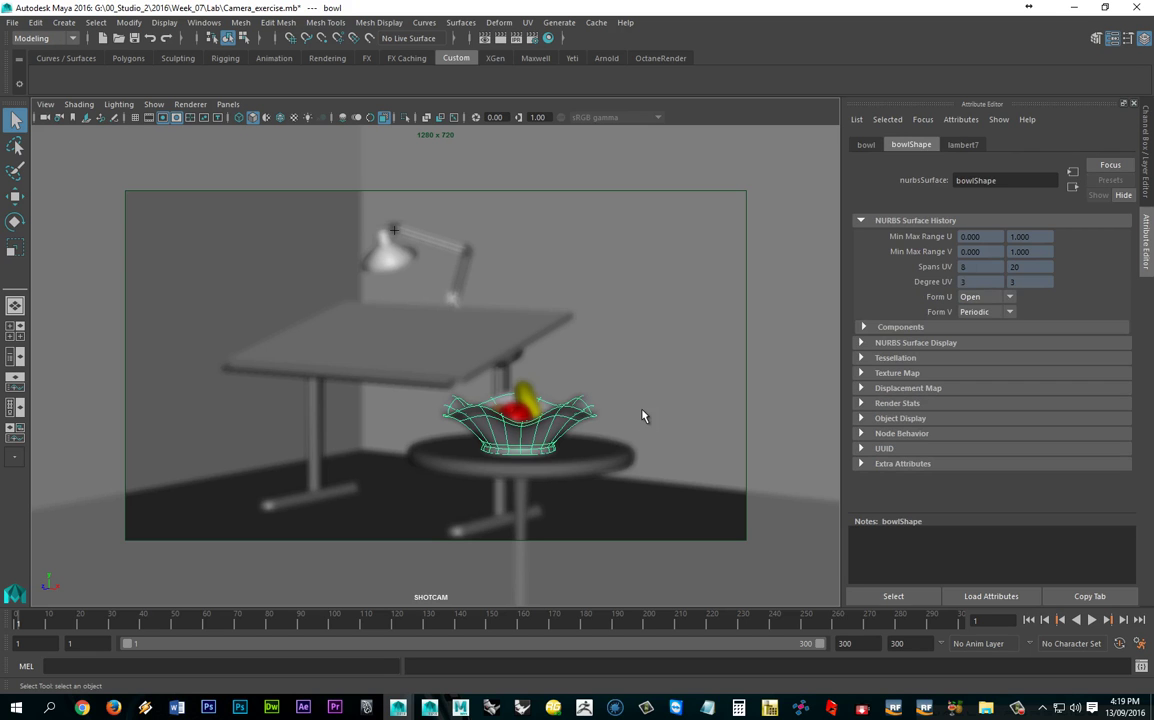
pyautogui.click(643, 415)
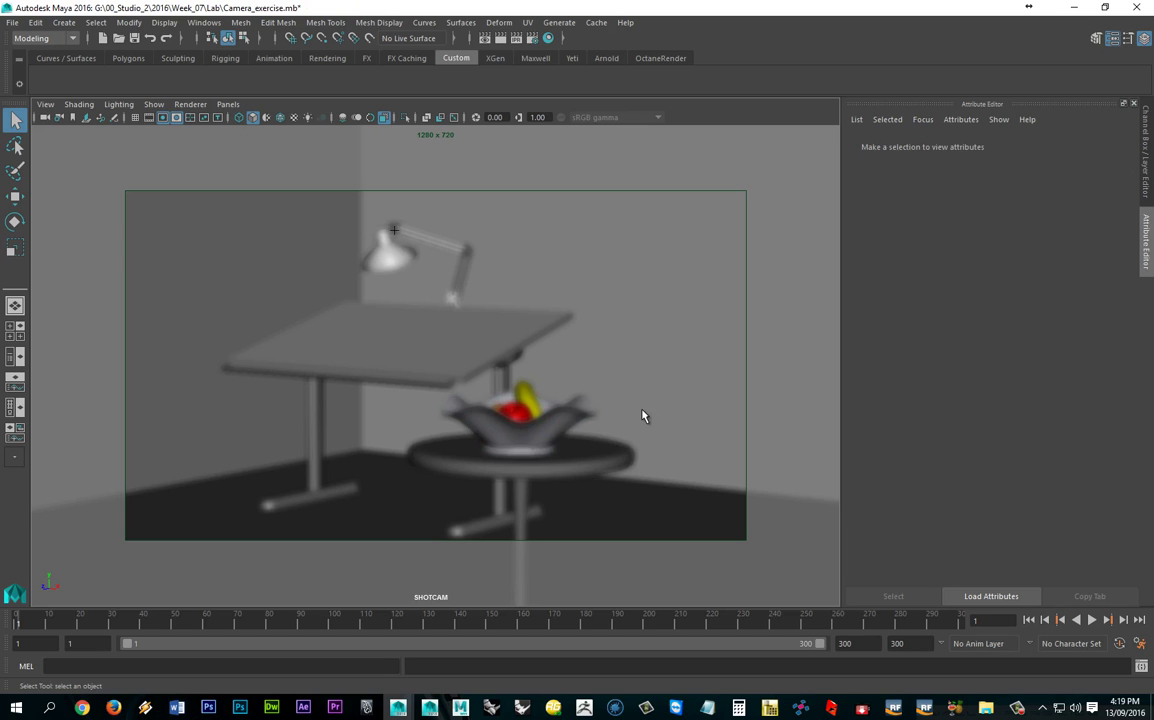
# Enter a focus distance of 5.25 for SHOTCAM, and scrub the value to shift the focus towards the fruit bowl
pyautogui.click(58, 118)
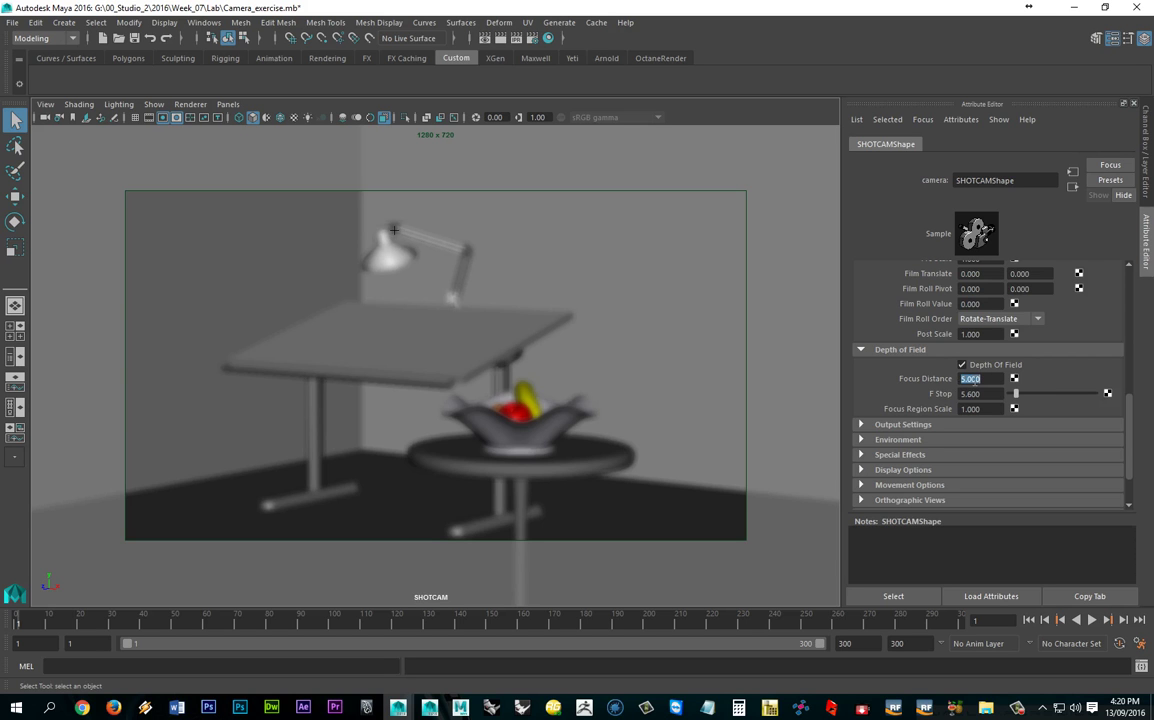
pyautogui.click(978, 378)
pyautogui.doubleClick(970, 379)
pyautogui.write('5.25')
pyautogui.press('Return')
pyautogui.keyDown('ctrl'); pyautogui.moveTo(999, 380); pyautogui.dragTo(994, 379); pyautogui.keyUp('ctrl')
pyautogui.keyDown('ctrl'); pyautogui.moveTo(994, 379); pyautogui.dragTo(1004, 379, button='right'); pyautogui.keyUp('ctrl')
# Undo the excess focus distance changes on SHOTCAM back to 36.8
pyautogui.hotkey('ctrl', 'z')
pyautogui.hotkey('ctrl', 'z')
pyautogui.hotkey('ctrl', 'z')
pyautogui.hotkey('ctrl', 'z')
pyautogui.hotkey('ctrl', 'z')
pyautogui.hotkey('ctrl', 'z')
pyautogui.hotkey('ctrl', 'z')
pyautogui.hotkey('ctrl', 'z')
pyautogui.hotkey('ctrl', 'z')
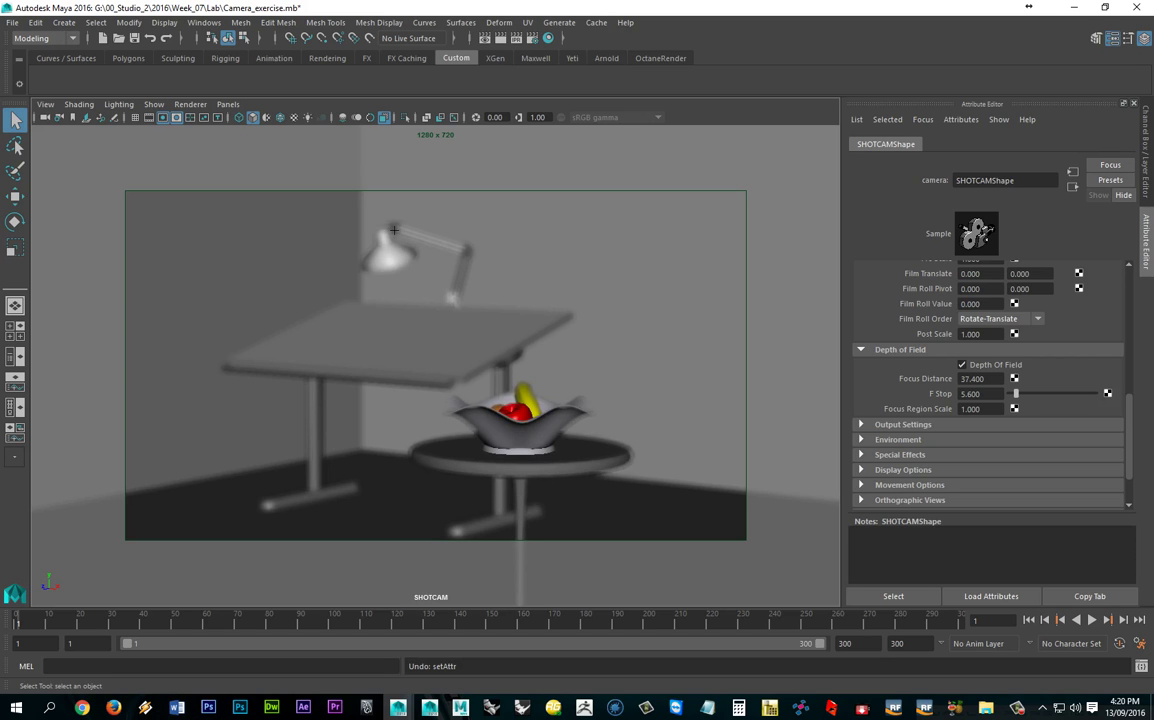
pyautogui.hotkey('ctrl', 'z')
pyautogui.hotkey('ctrl', 'z')
pyautogui.hotkey('ctrl', 'z')
pyautogui.hotkey('ctrl', 'z')
pyautogui.hotkey('ctrl', 'z')
pyautogui.hotkey('ctrl', 'z')
pyautogui.hotkey('ctrl', 'z')
pyautogui.hotkey('ctrl', 'z')
pyautogui.hotkey('ctrl', 'z')
pyautogui.hotkey('ctrl', 'z')
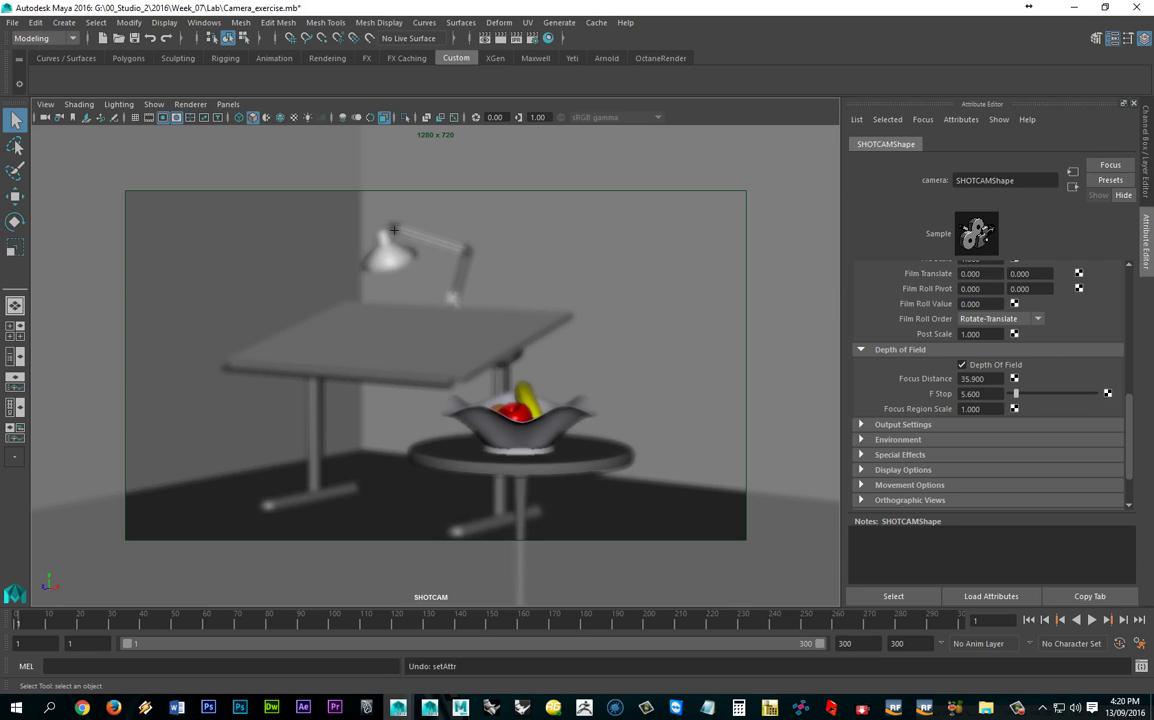
pyautogui.hotkey('ctrl', 'z')
pyautogui.hotkey('ctrl', 'z')
pyautogui.hotkey('ctrl', 'z')
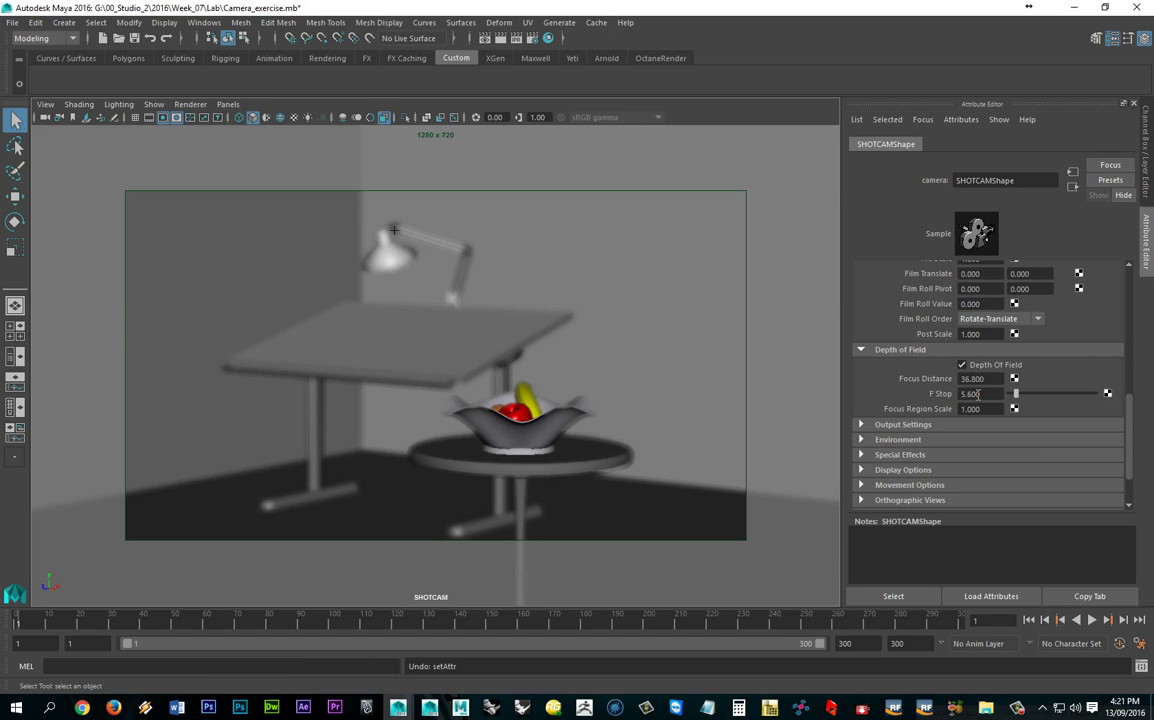
# Try F Stop values of 13 and 22 on SHOTCAM, and return it to 5.6
pyautogui.click(978, 394)
pyautogui.write('13')
pyautogui.press('Return')
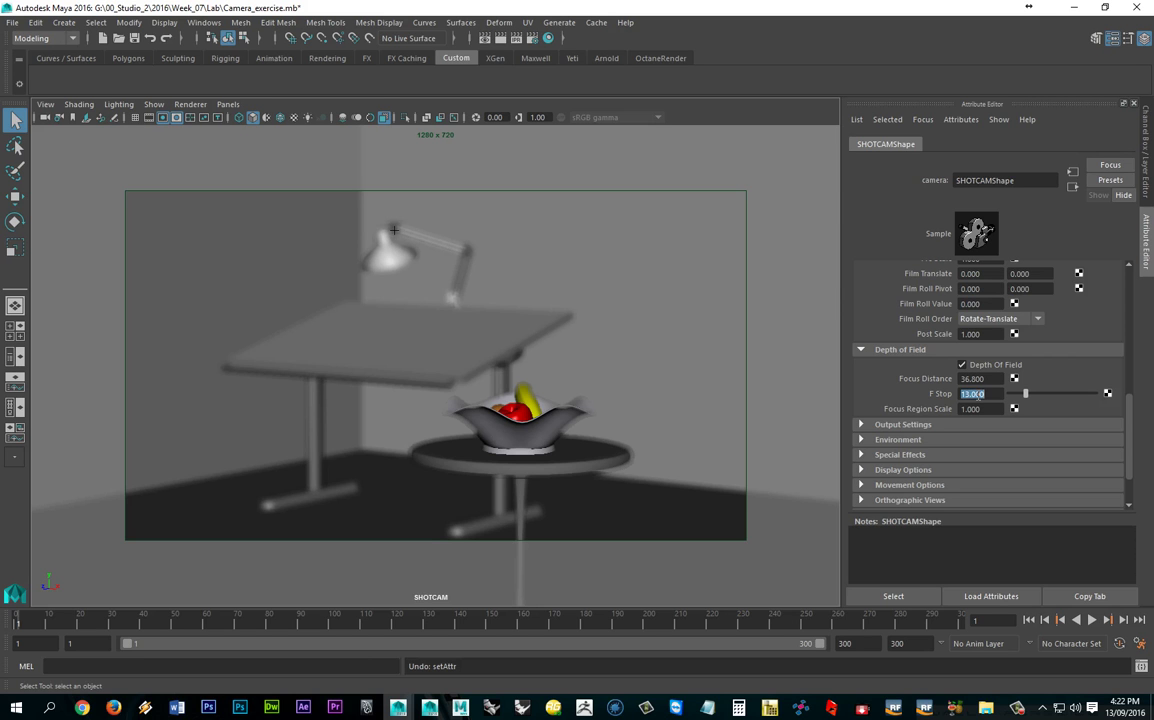
pyautogui.write('22')
pyautogui.press('Return')
pyautogui.press('alt')
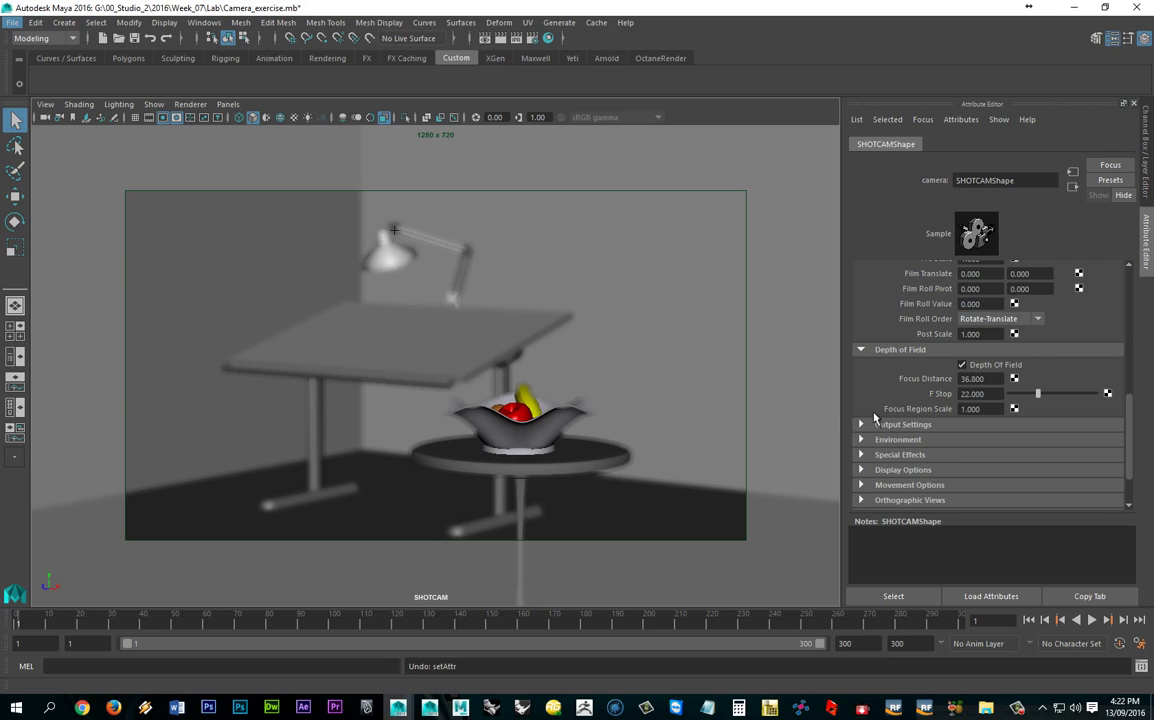
pyautogui.click(972, 393)
pyautogui.write('5.6')
pyautogui.press('Return')
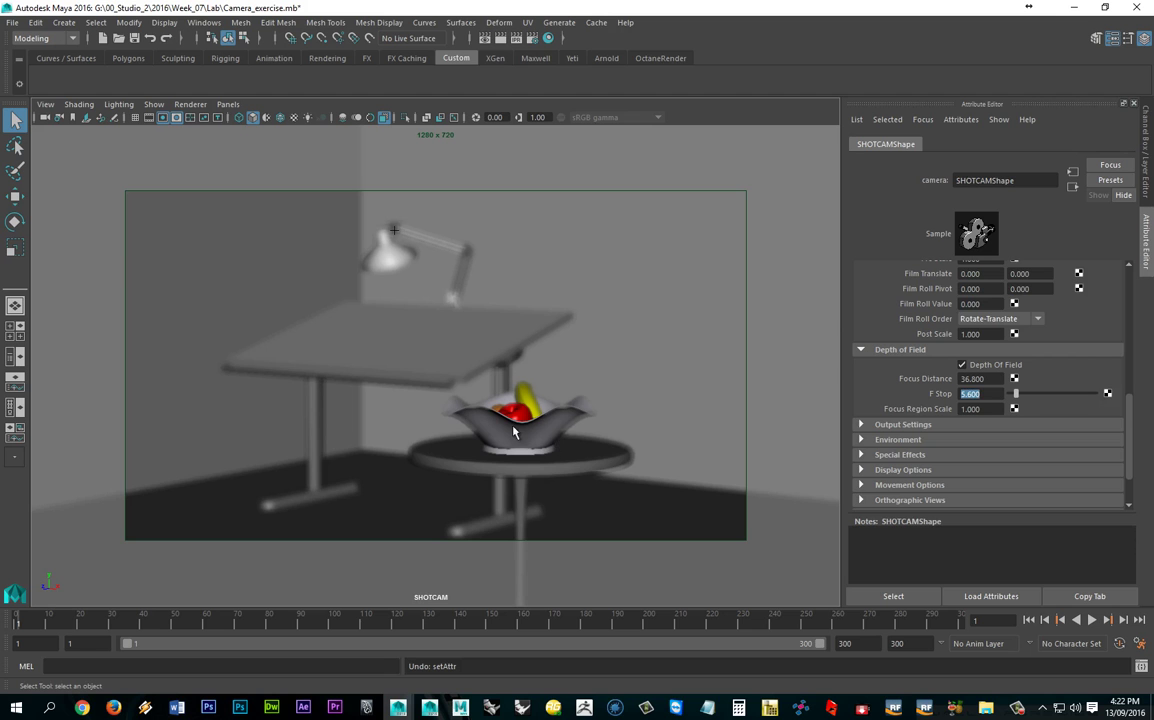
# Turn on the Object Details heads-up display in the viewport
pyautogui.click(160, 23)
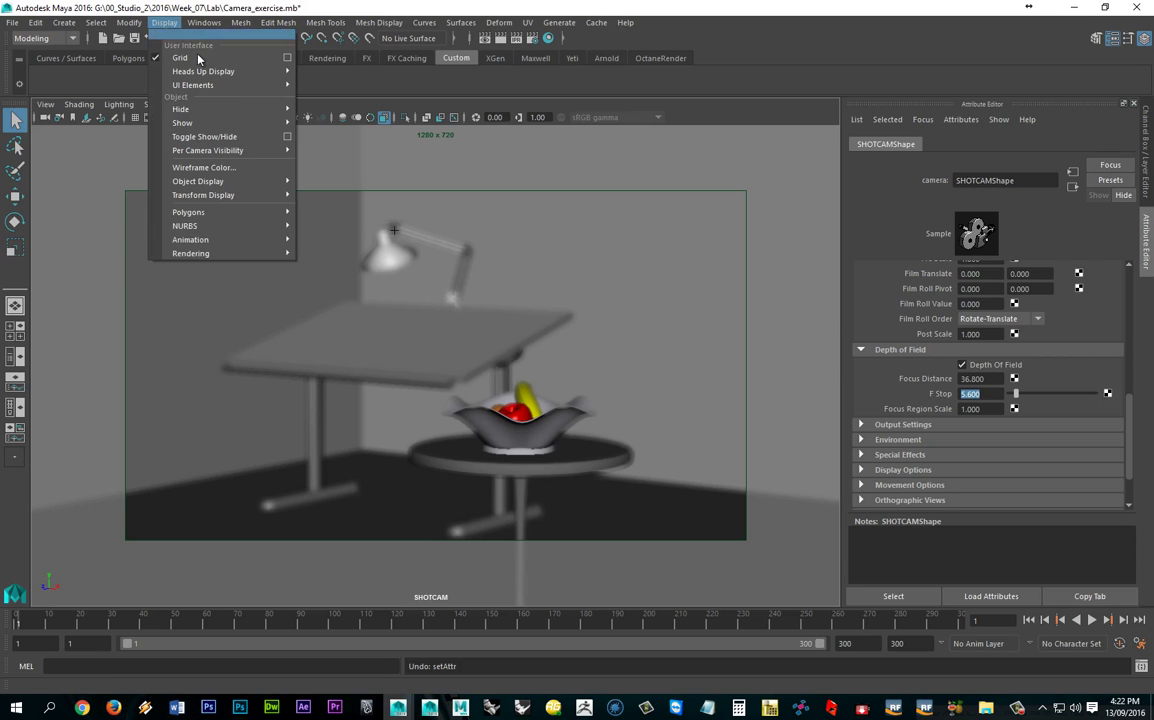
pyautogui.moveTo(212, 88)
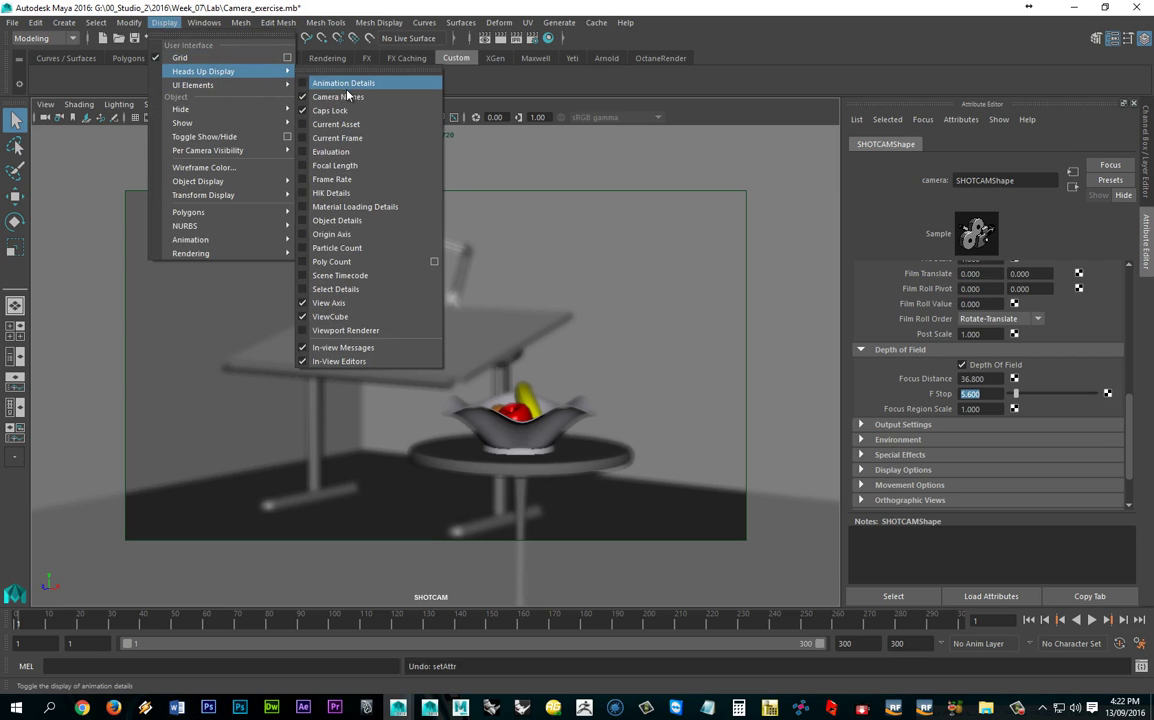
pyautogui.click(378, 226)
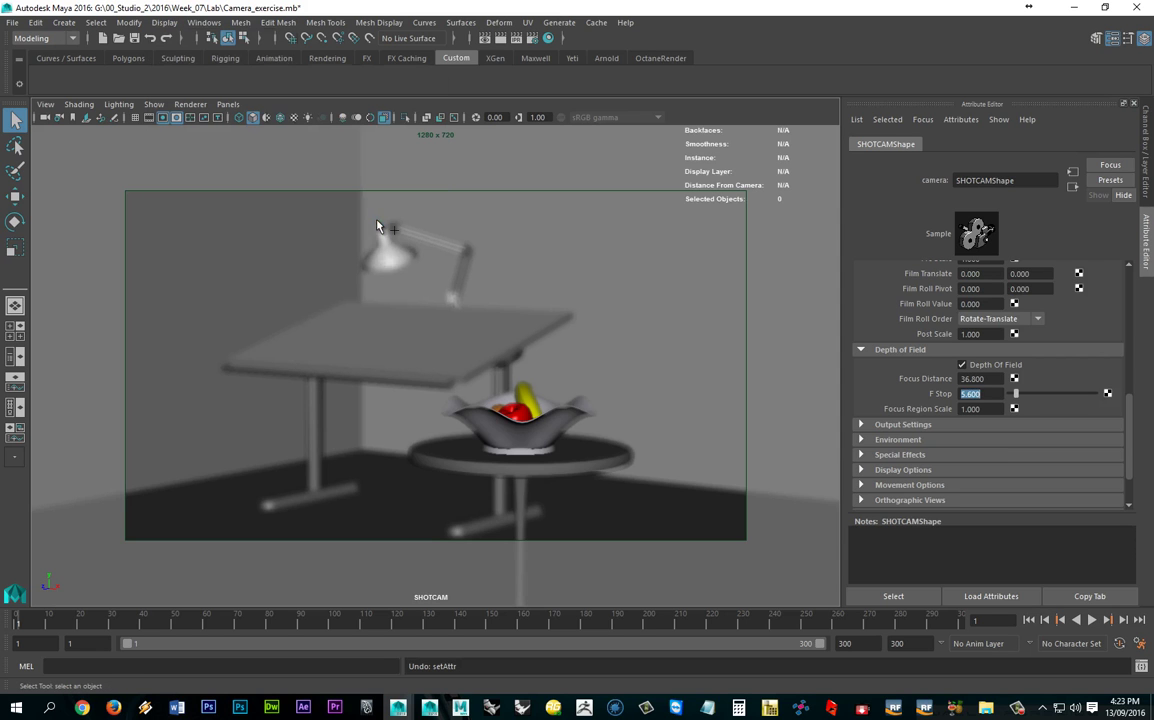
# Check the distance from camera for the apple and the bowl against SHOTCAM's focus distance
pyautogui.click(527, 419)
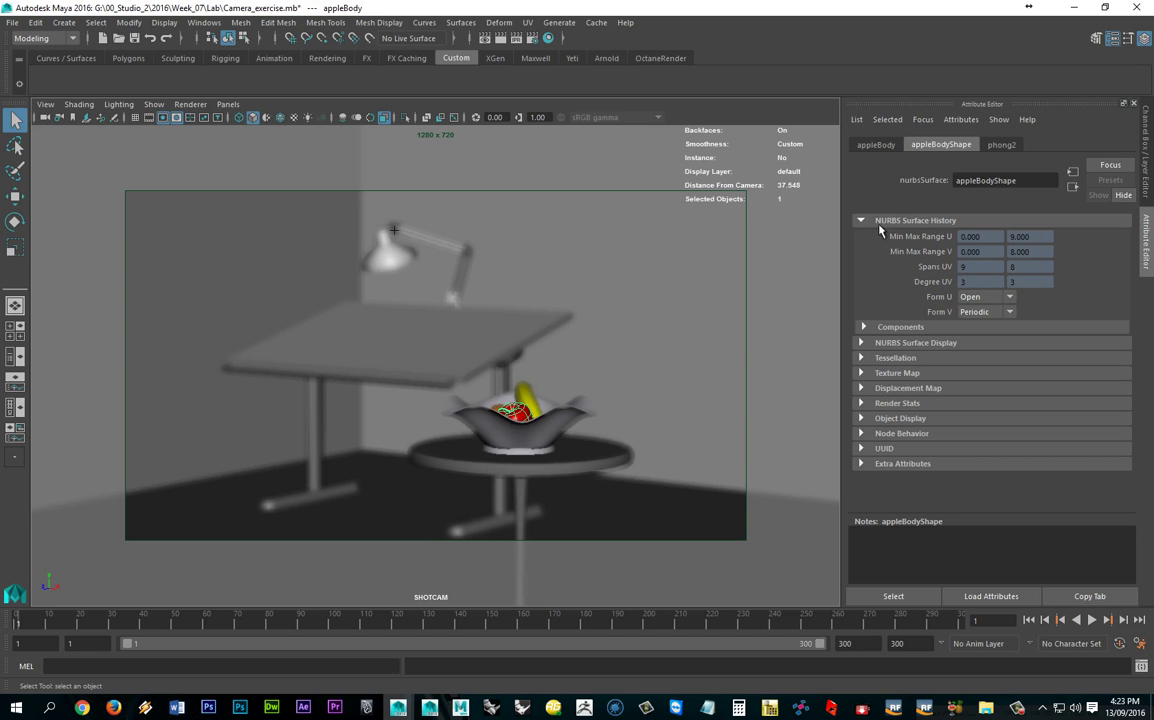
pyautogui.hotkey('ctrl', 'a')
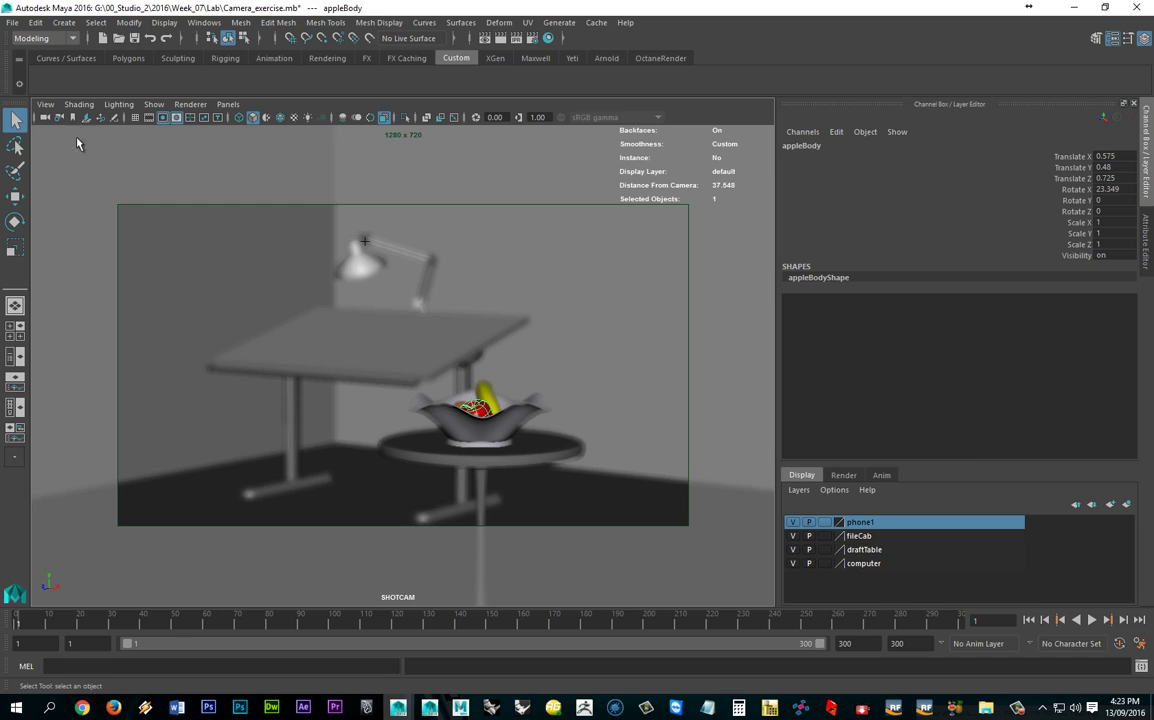
pyautogui.click(57, 118)
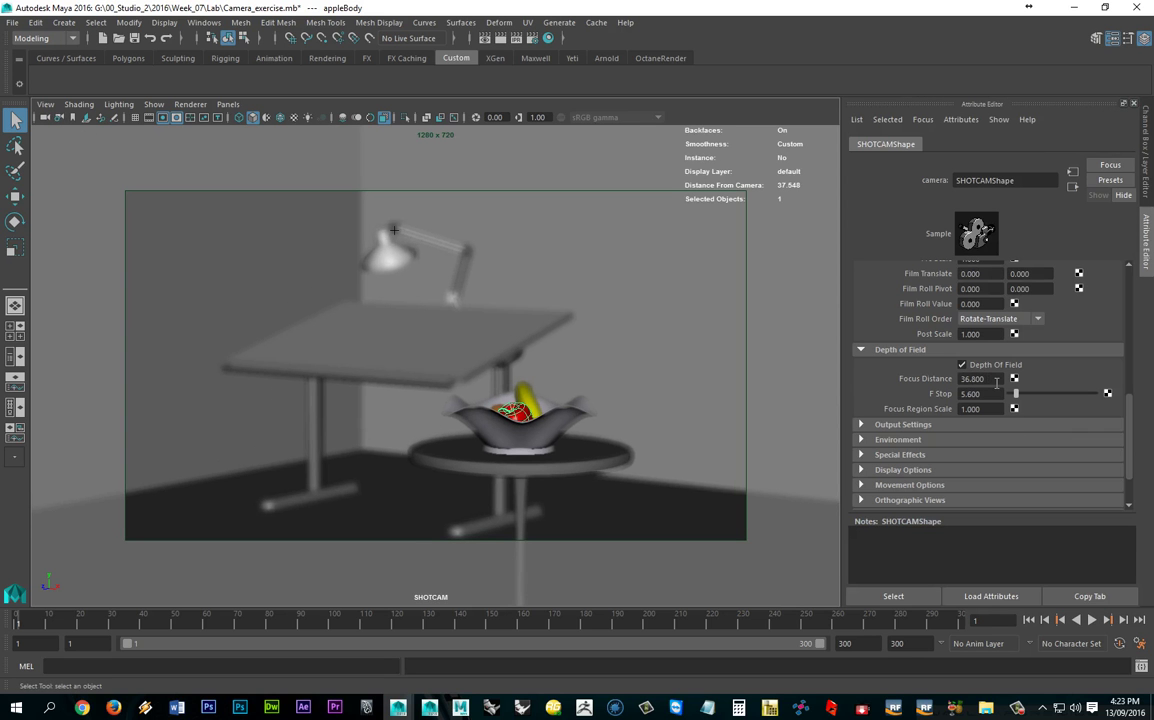
pyautogui.click(514, 437)
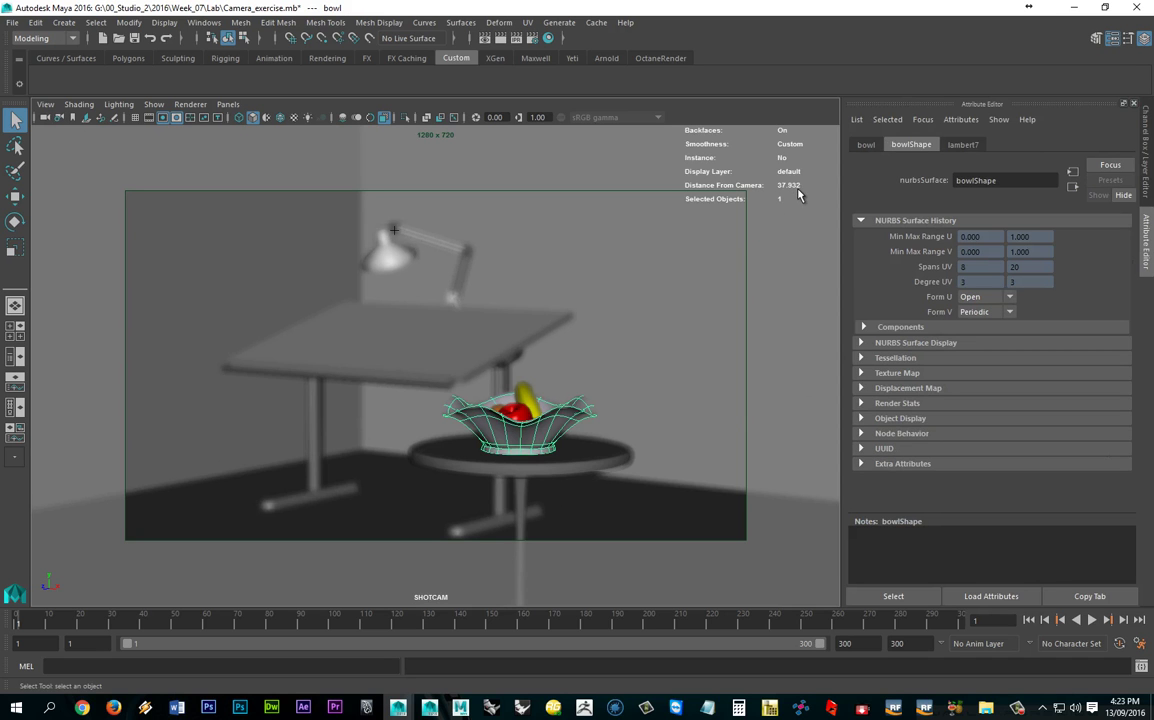
# Frame the bowl in the top view to examine its centre relative to the fruit, and return to the SHOTCAM view
pyautogui.click(228, 104)
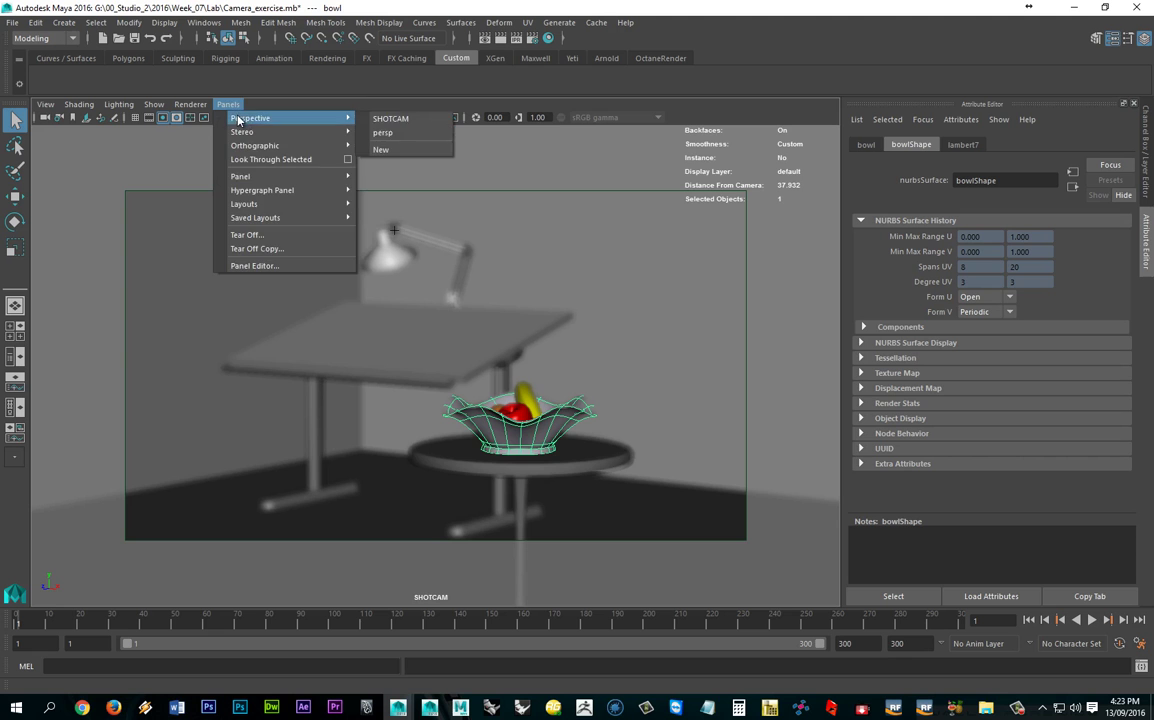
pyautogui.click(302, 234)
pyautogui.press('space')
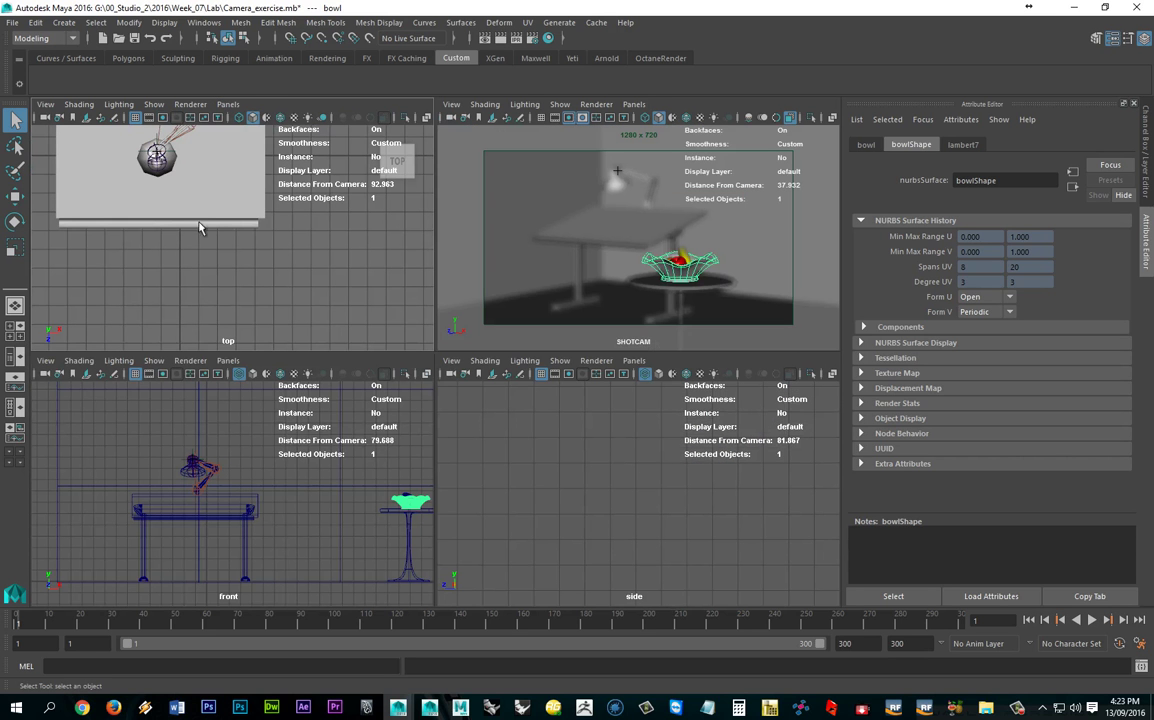
pyautogui.press('f')
pyautogui.press('space')
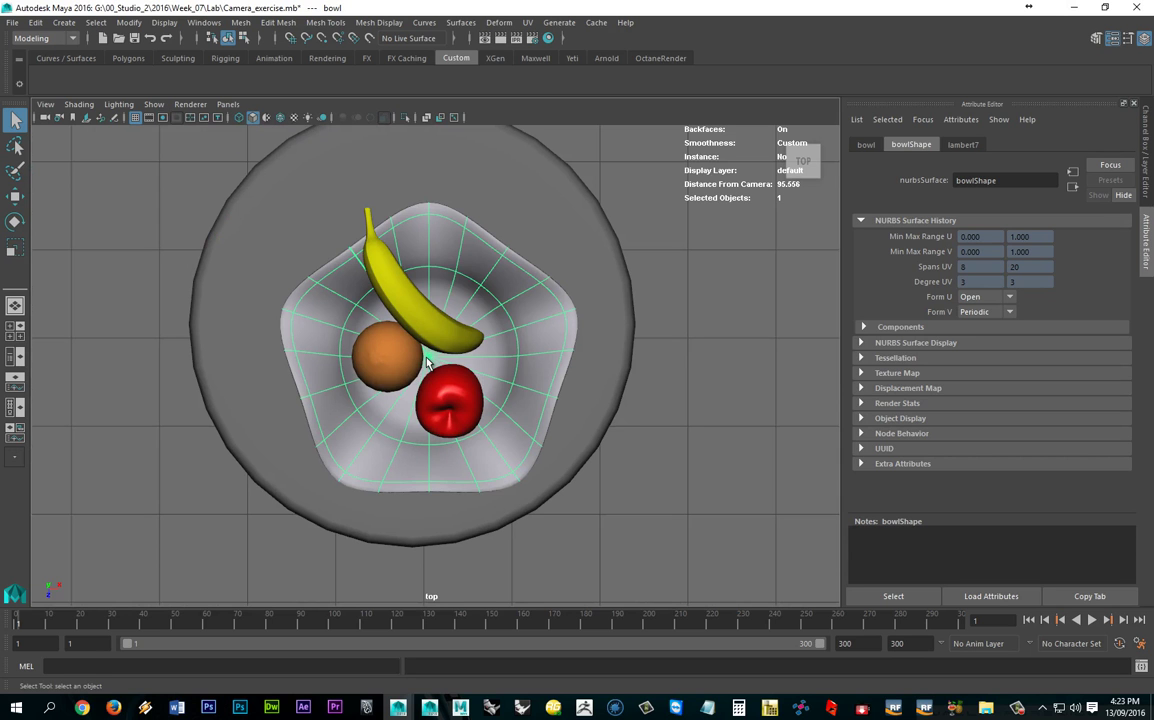
pyautogui.press('space')
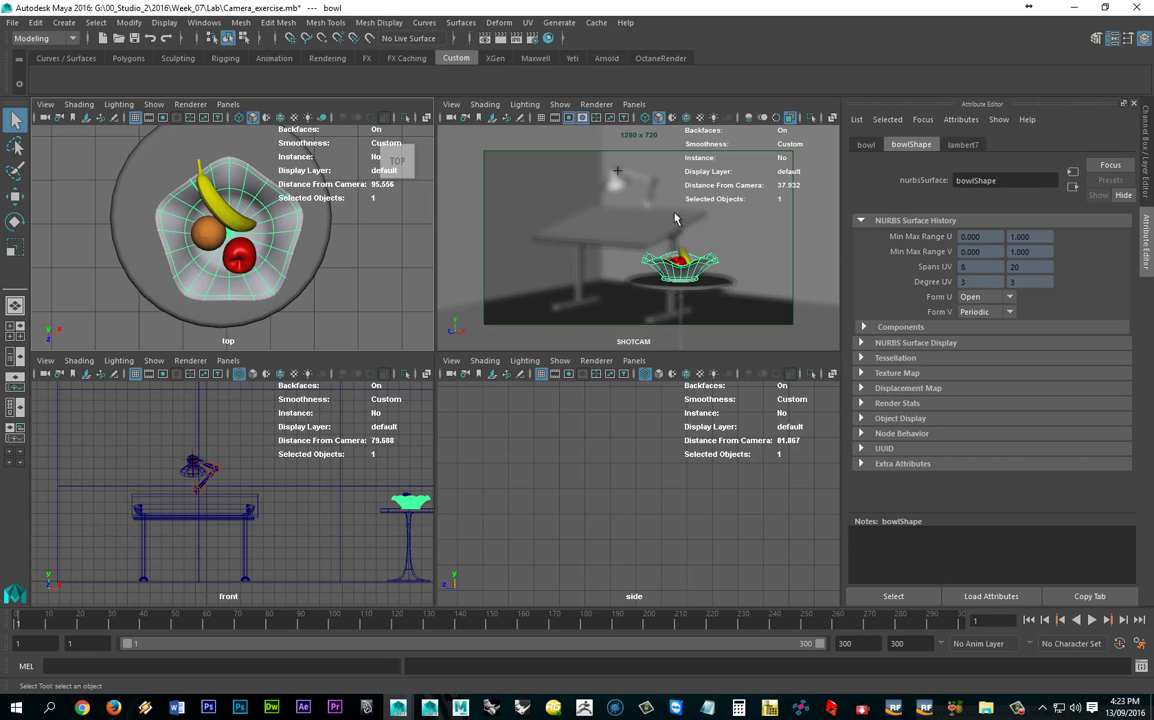
pyautogui.press('space')
# Render the scene with Maya Software in the Render View and enlarge its window
pyautogui.click(484, 39)
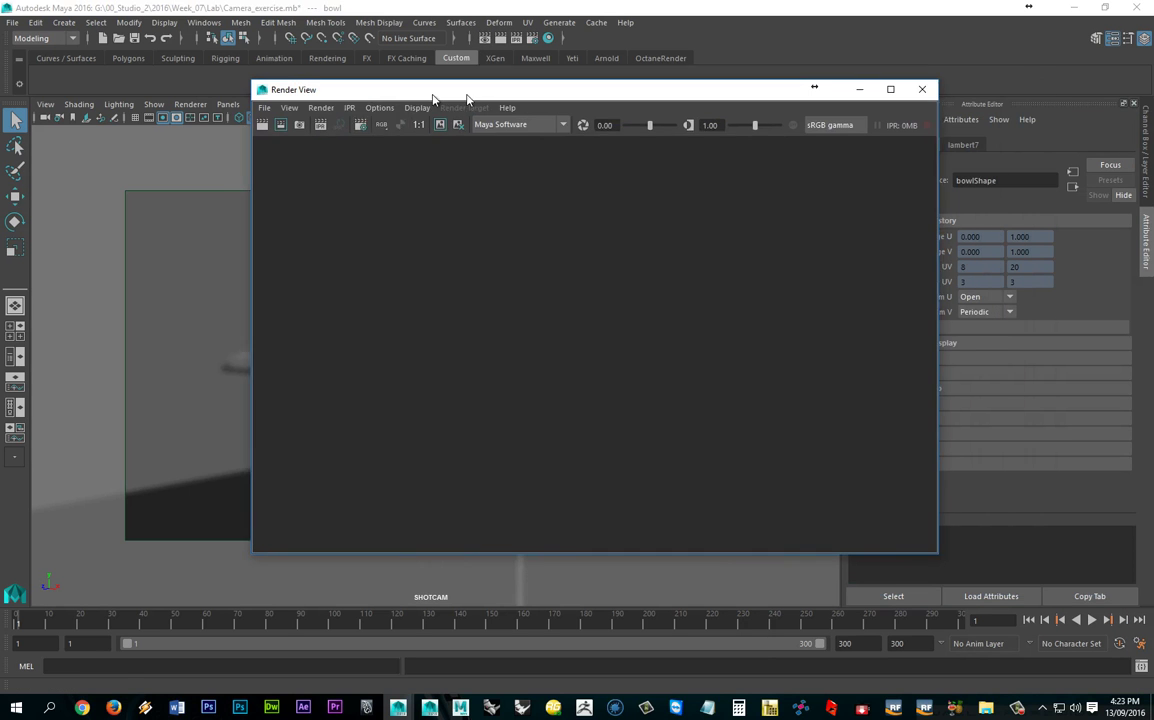
pyautogui.moveTo(433, 97); pyautogui.dragTo(392, 97)
pyautogui.click(222, 124)
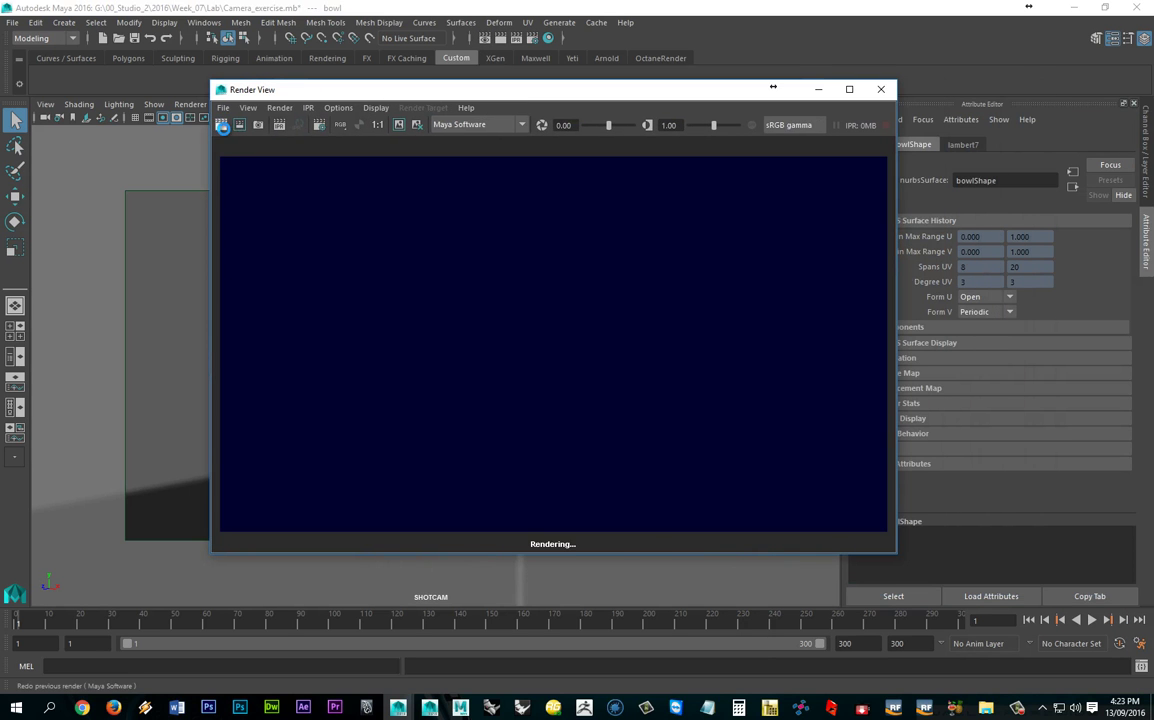
pyautogui.moveTo(773, 87); pyautogui.dragTo(631, 42)
pyautogui.moveTo(753, 508); pyautogui.dragTo(1036, 656)
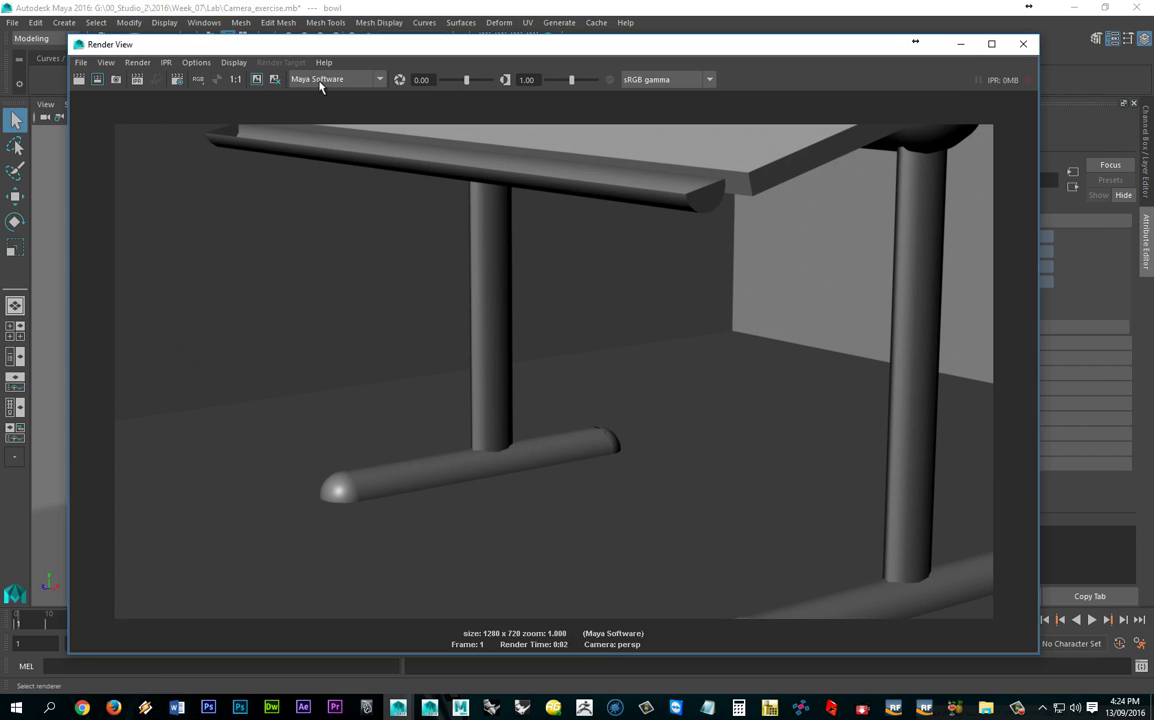
# Set the renderable camera to SHOTCAM in the render settings
pyautogui.click(177, 80)
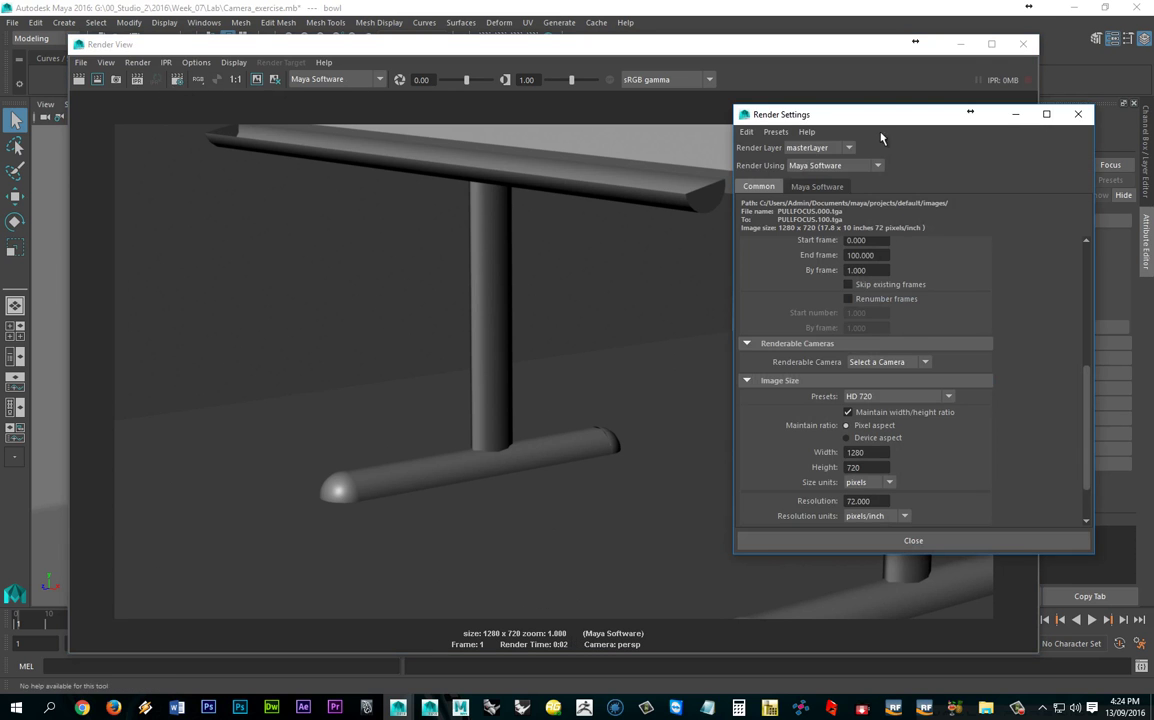
pyautogui.scroll(-2, 832, 398)
pyautogui.scroll(2, 832, 398)
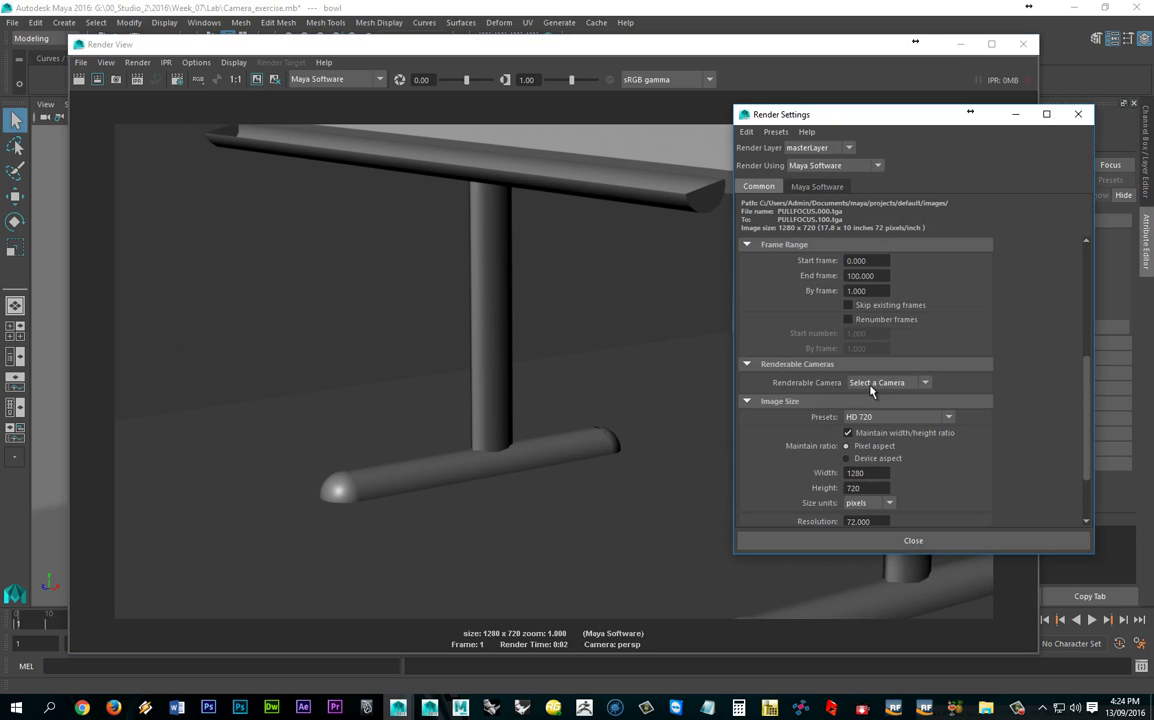
pyautogui.click(875, 384)
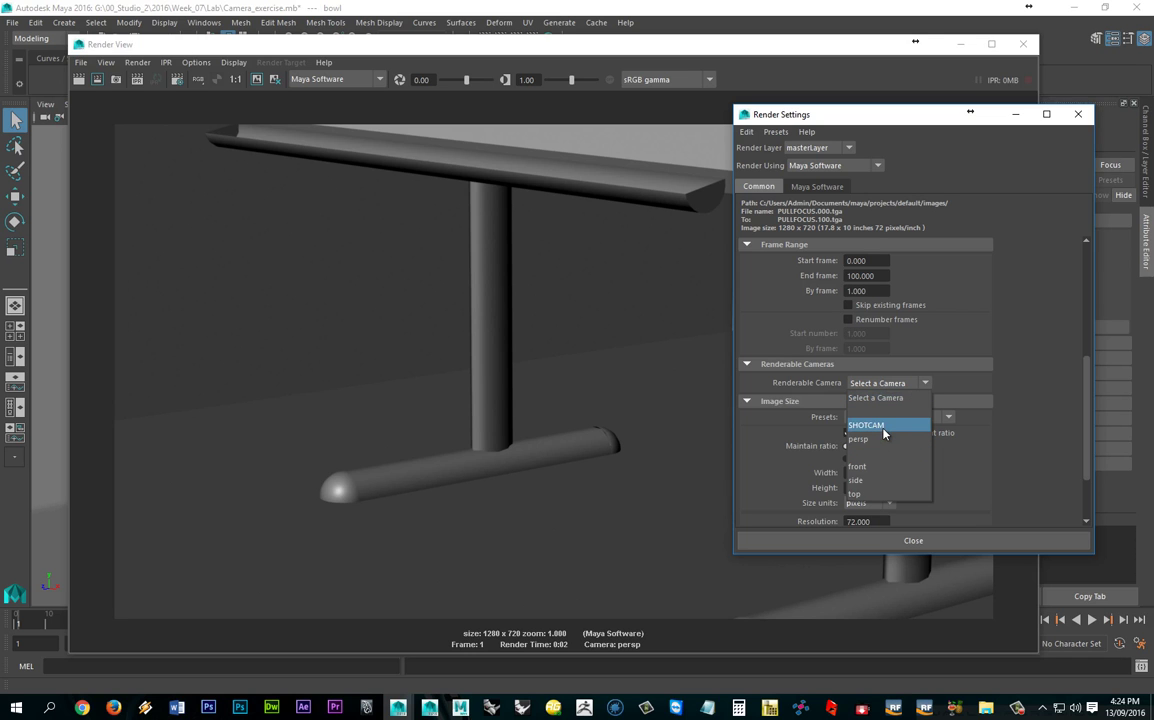
pyautogui.click(884, 432)
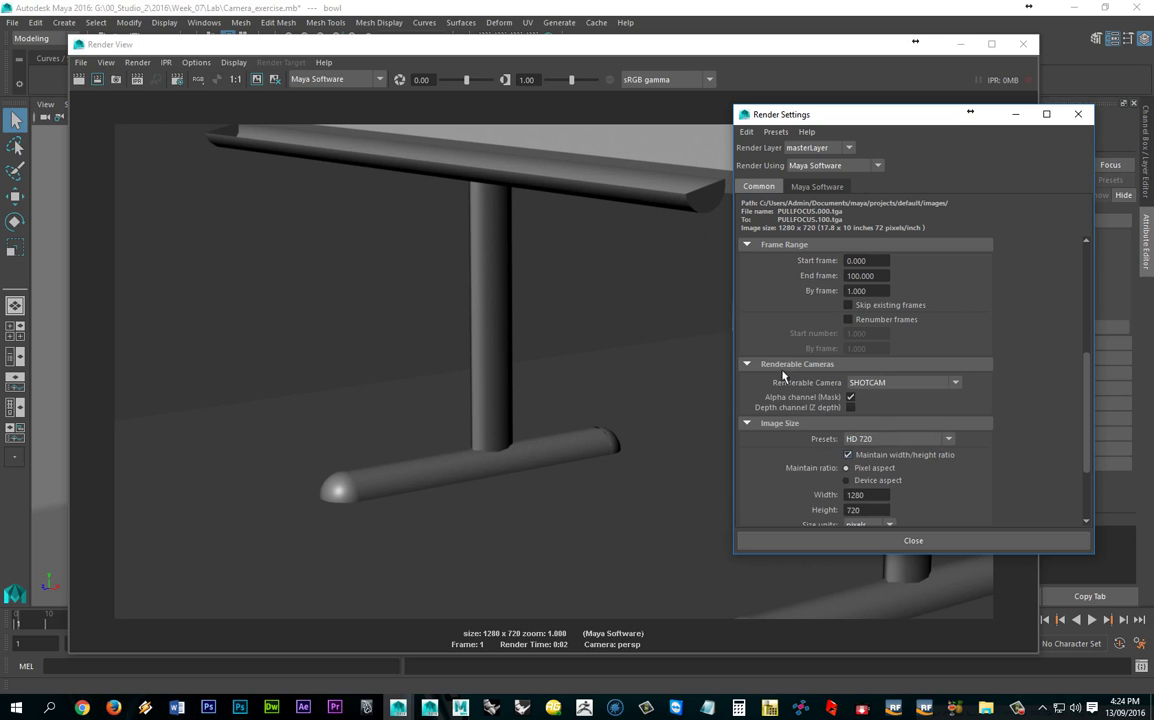
# Render the scene from SHOTCAM in the Render View and move its window out of the way
pyautogui.click(80, 81)
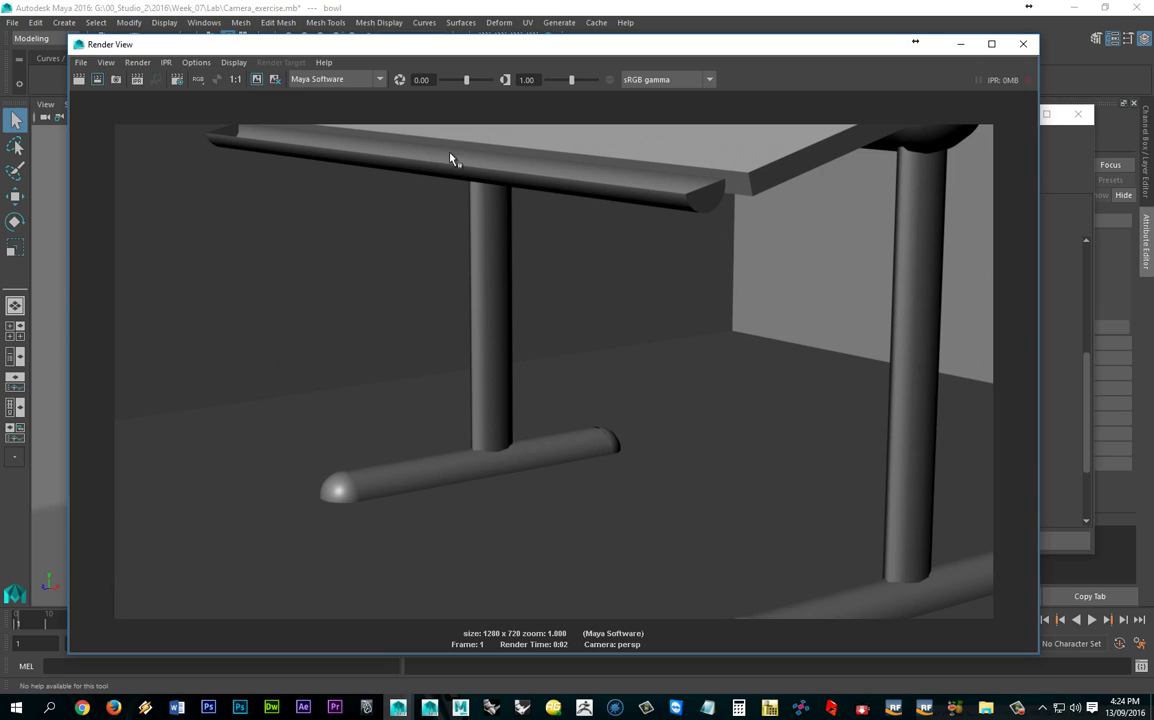
pyautogui.click(138, 63)
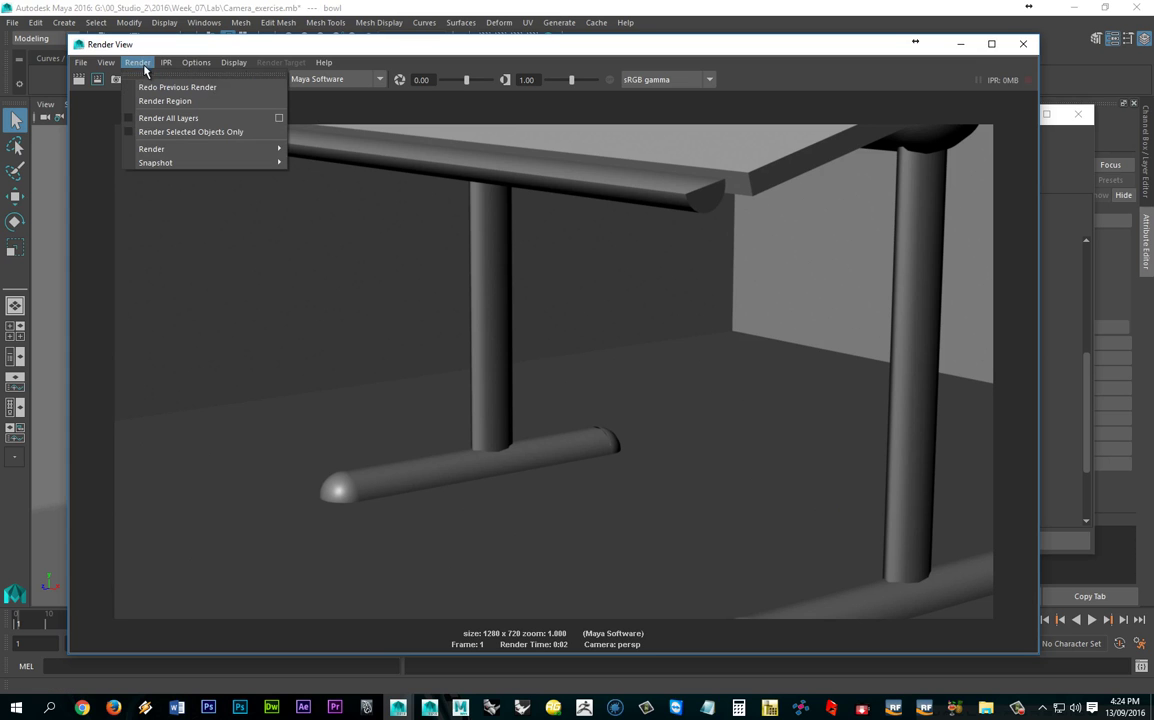
pyautogui.moveTo(228, 151)
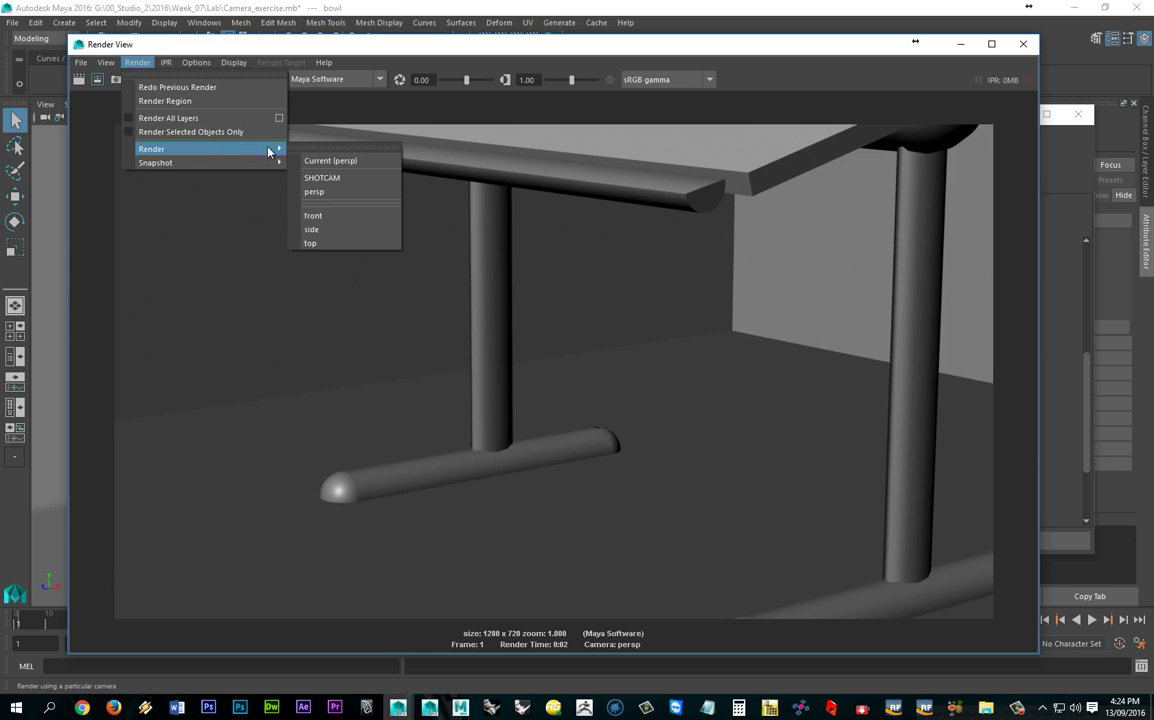
pyautogui.click(330, 178)
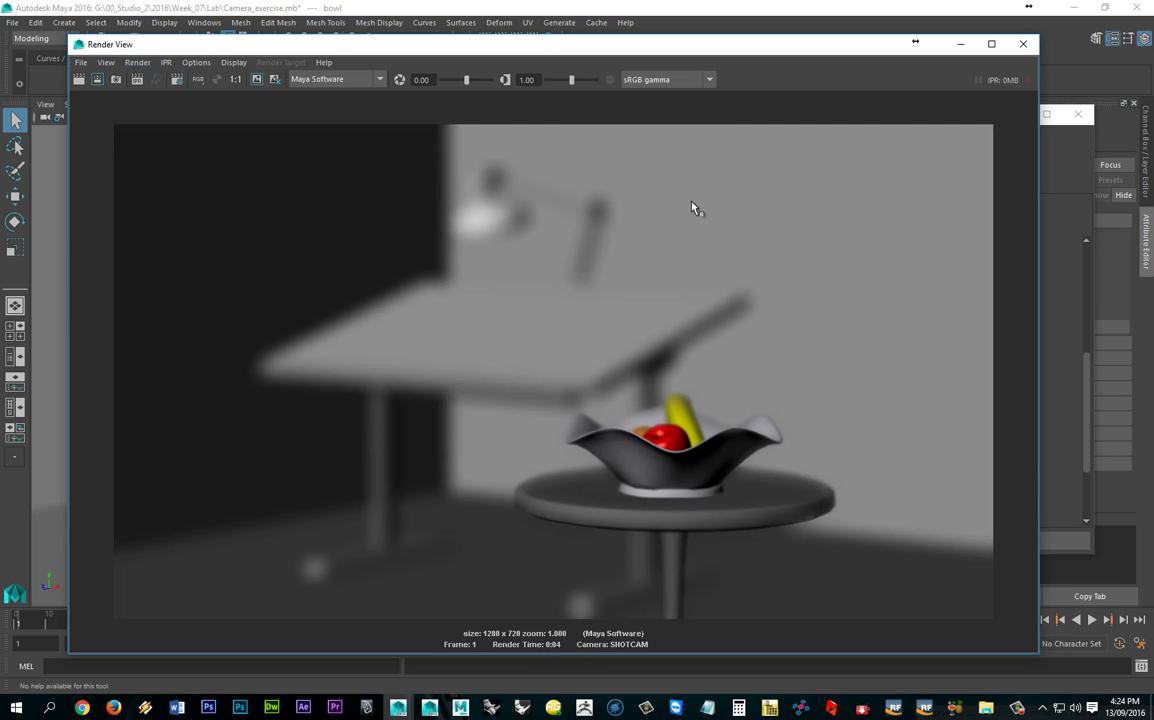
pyautogui.moveTo(555, 42); pyautogui.dragTo(532, 29)
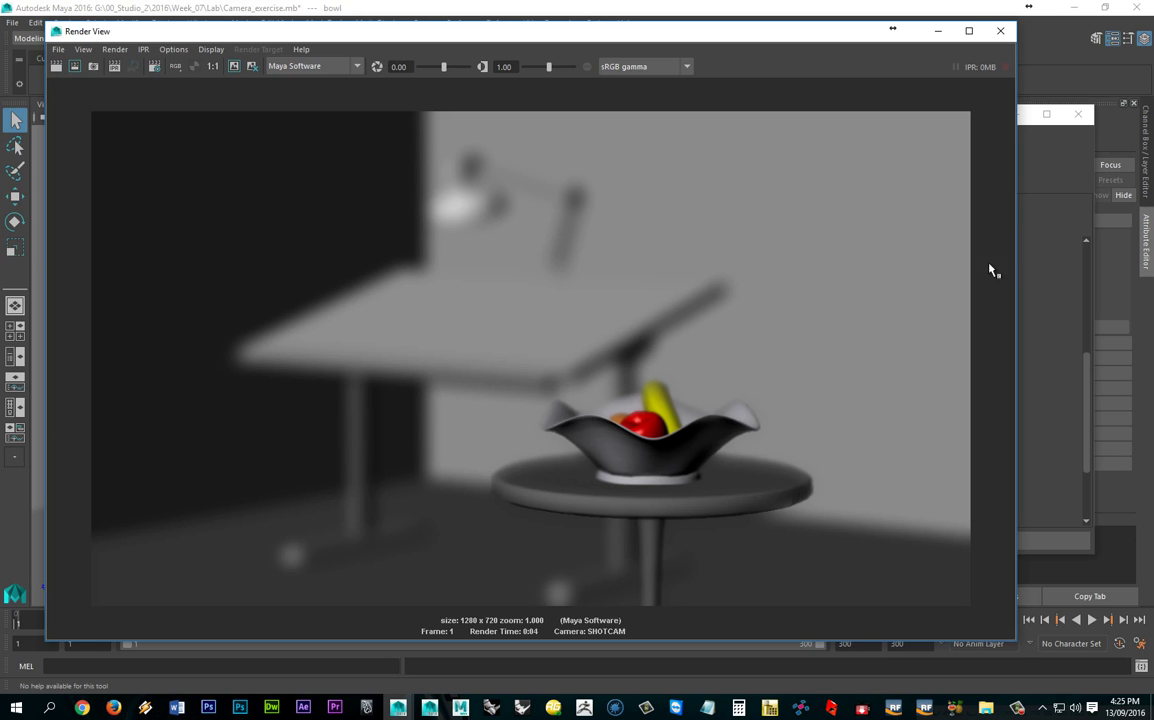
pyautogui.moveTo(768, 42); pyautogui.dragTo(1152, 90)
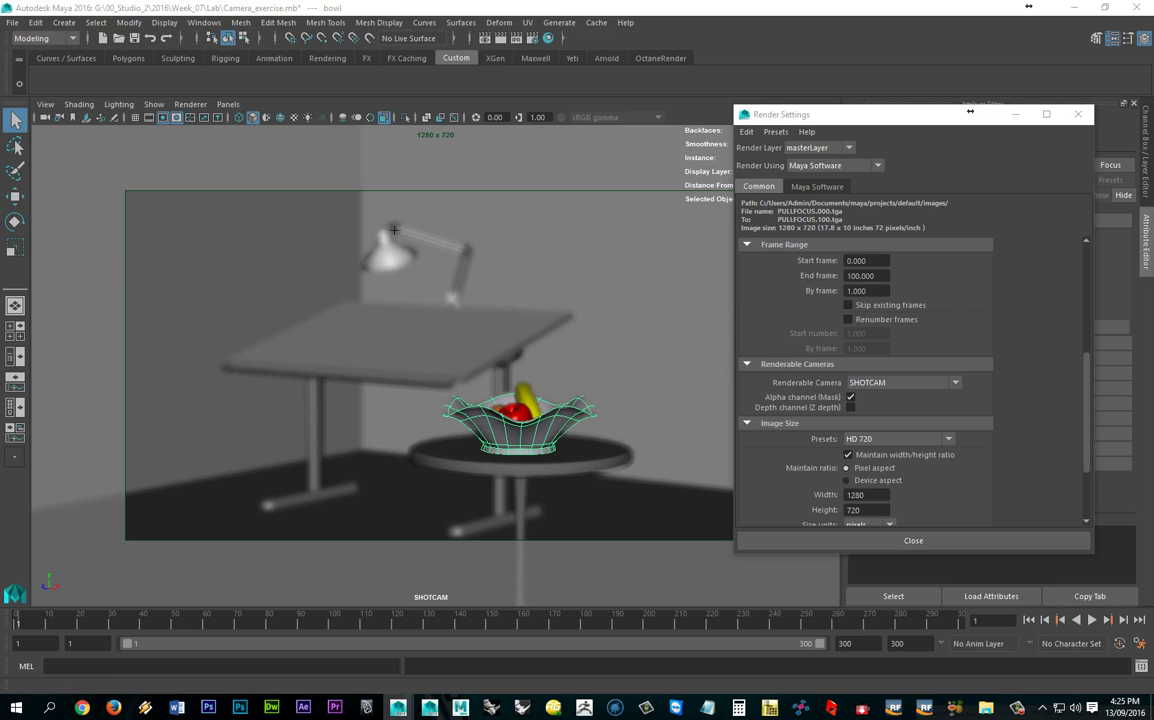
# Minimize the render settings, set SHOTCAM's focus distance to 37.932 and render the shot again
pyautogui.click(1020, 115)
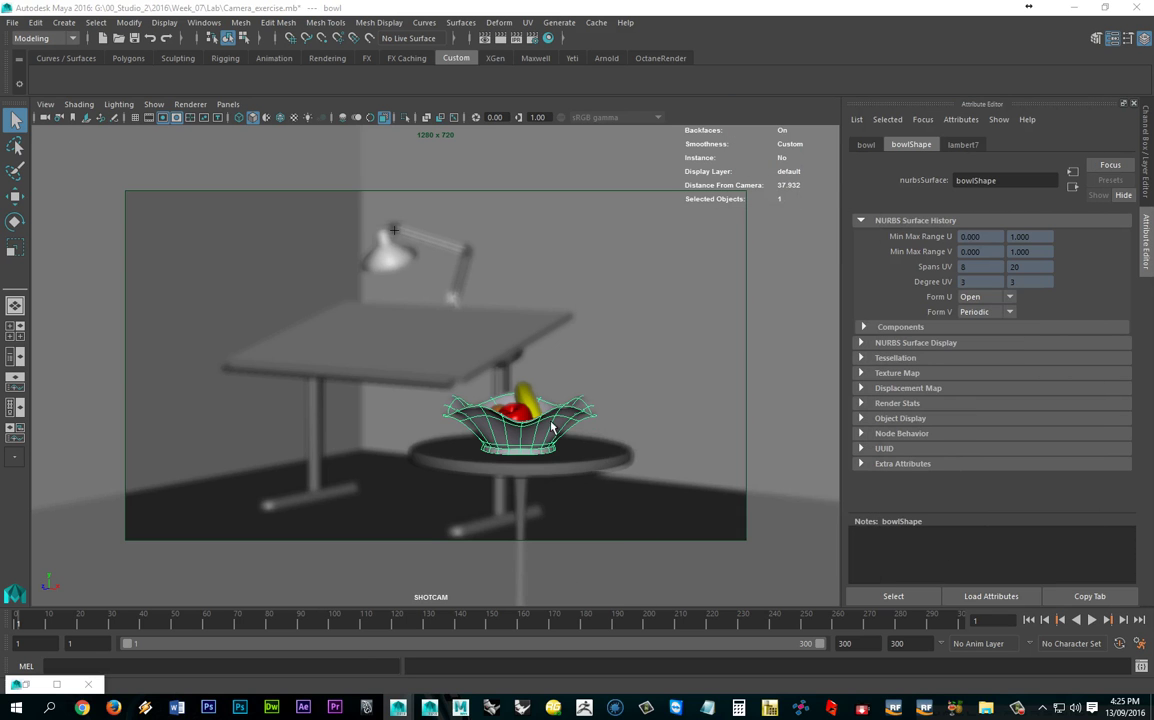
pyautogui.click(59, 118)
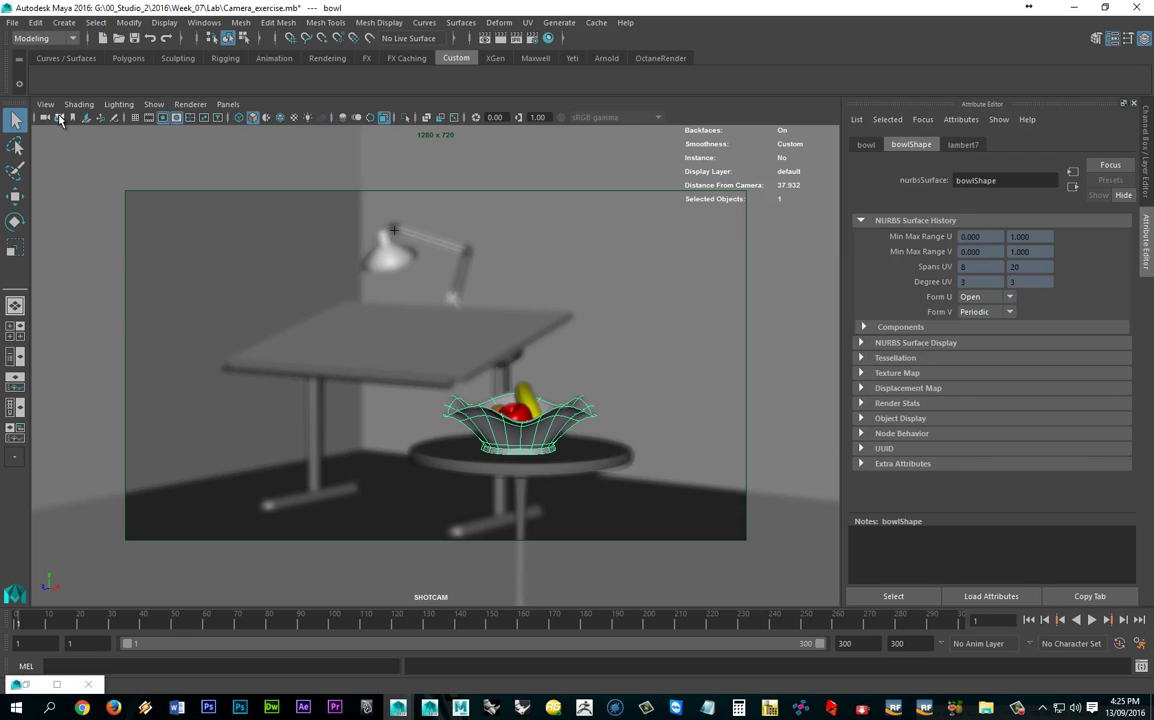
pyautogui.click(972, 379)
pyautogui.write('37.932')
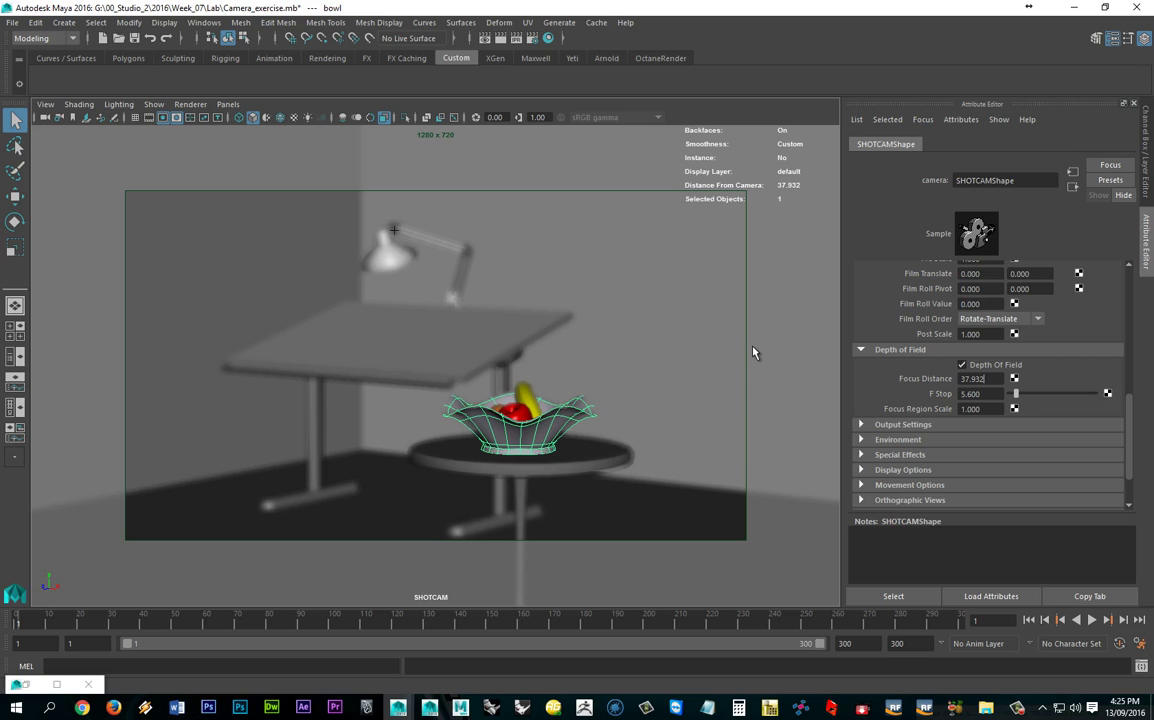
pyautogui.press('Return')
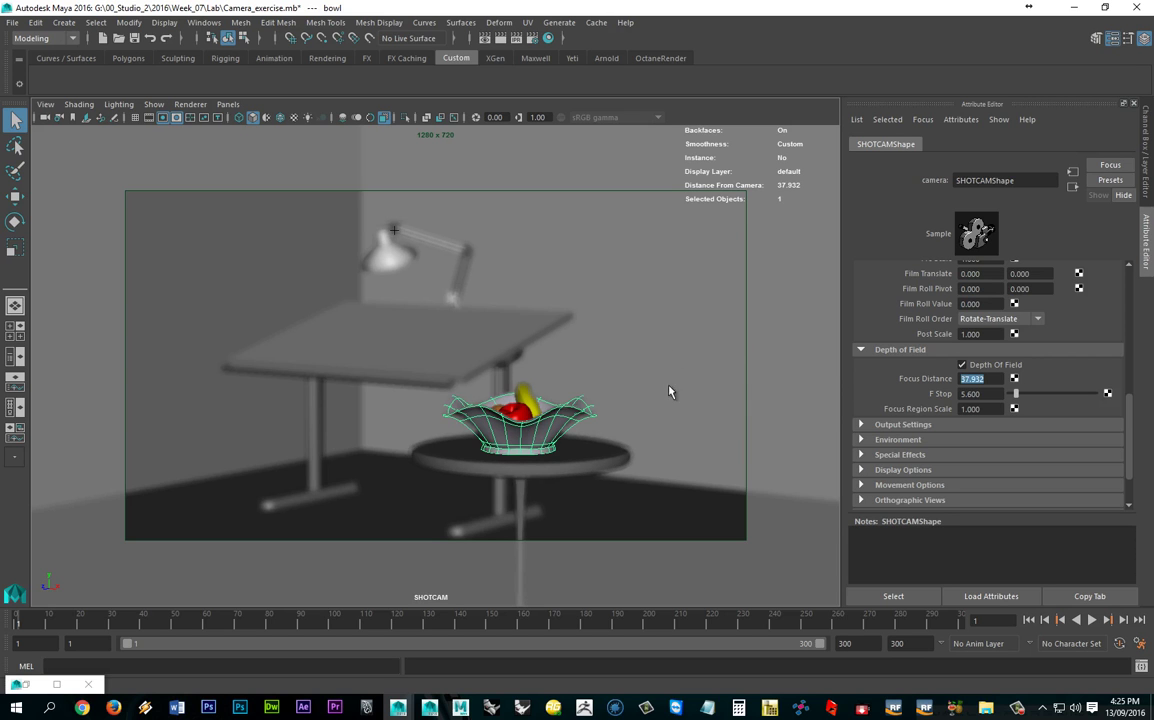
pyautogui.click(484, 38)
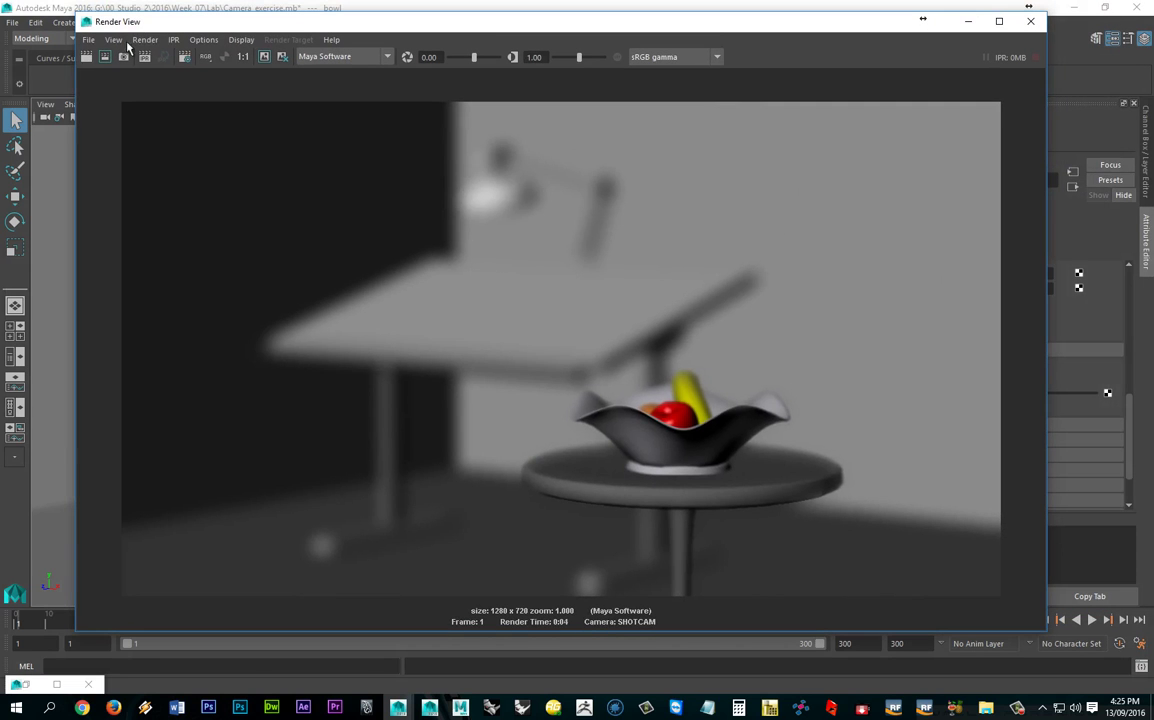
pyautogui.click(85, 57)
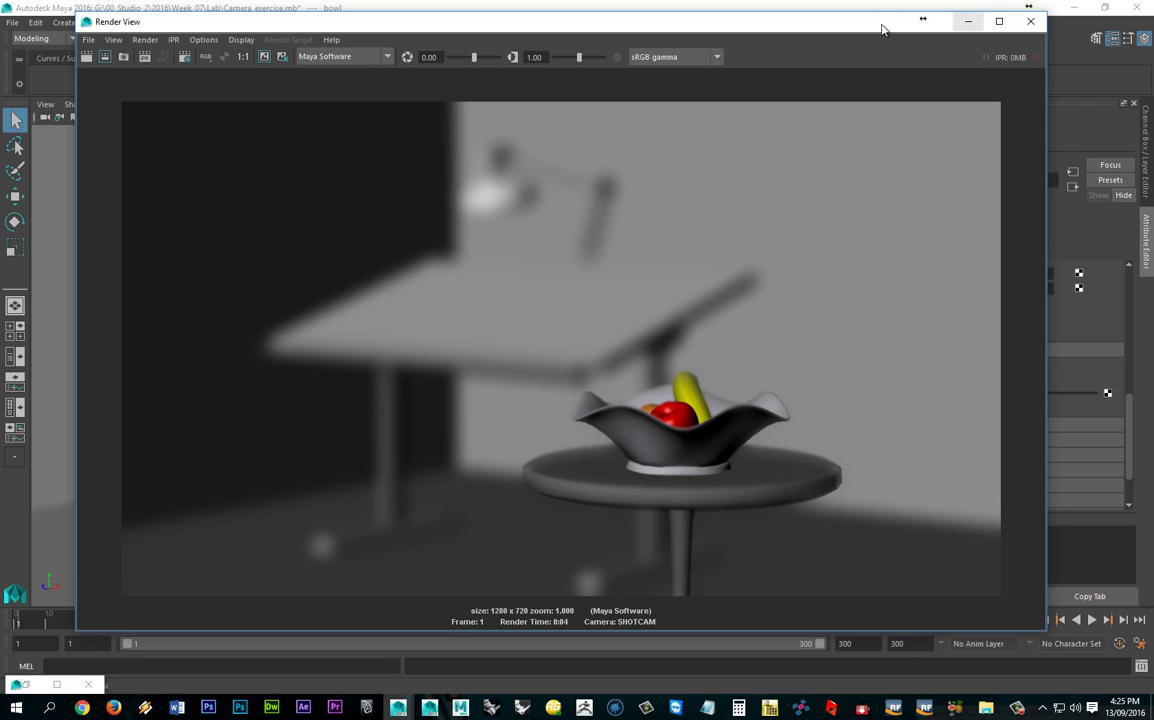
pyautogui.moveTo(791, 30); pyautogui.dragTo(1153, 38)
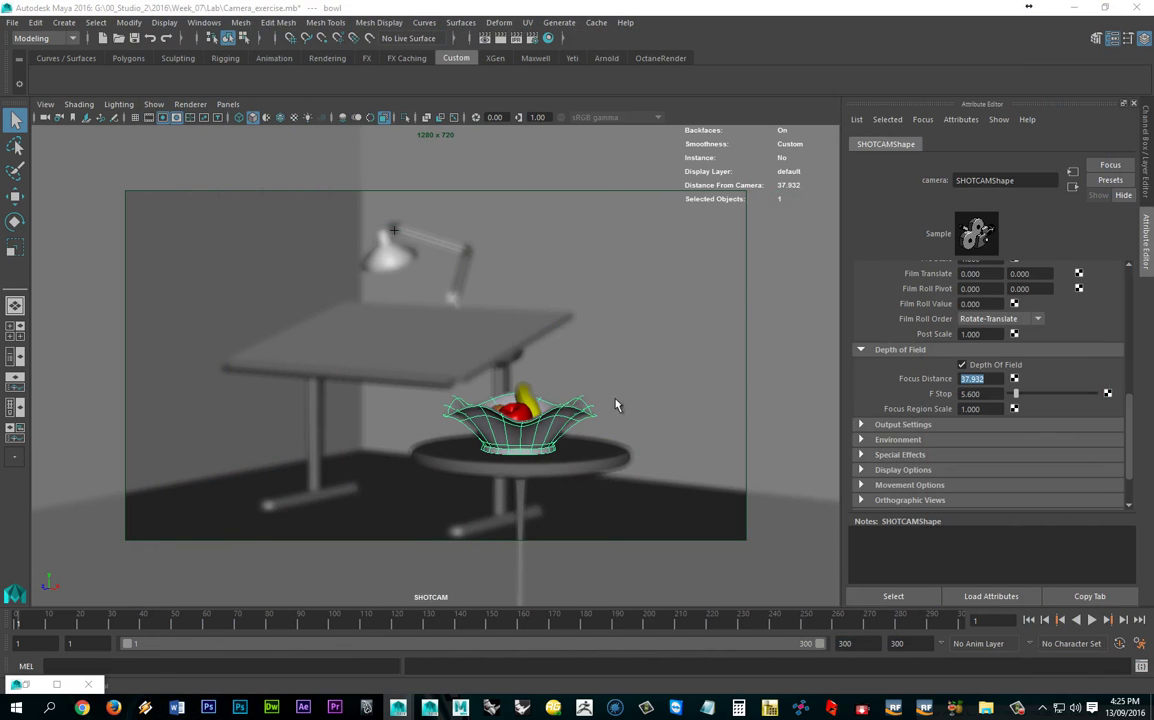
# Switch to the top view and create a locator
pyautogui.click(525, 433)
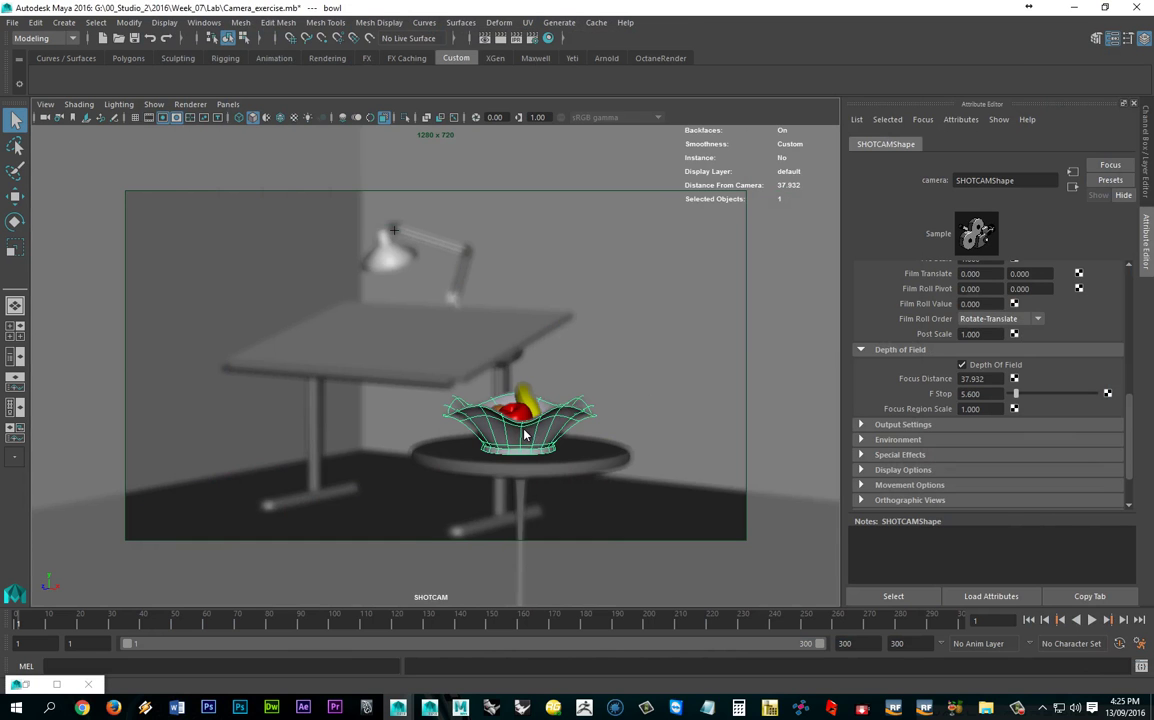
pyautogui.press('space')
pyautogui.press('space')
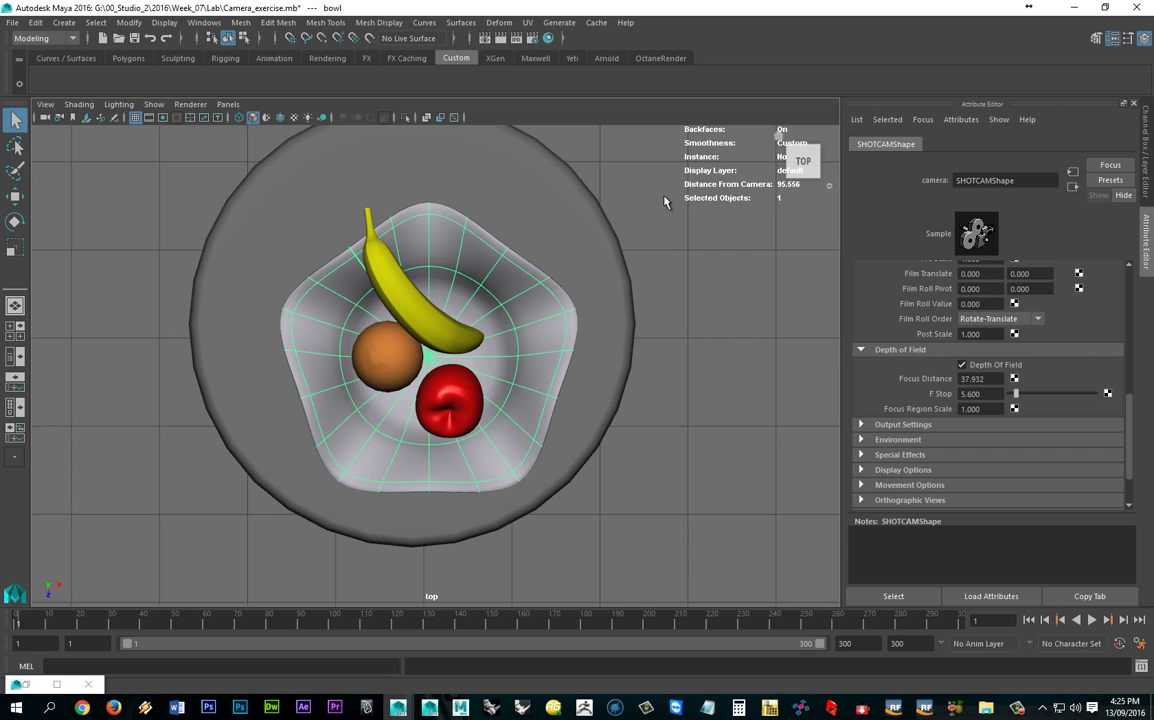
pyautogui.scroll(-10, 664, 201)
pyautogui.click(63, 22)
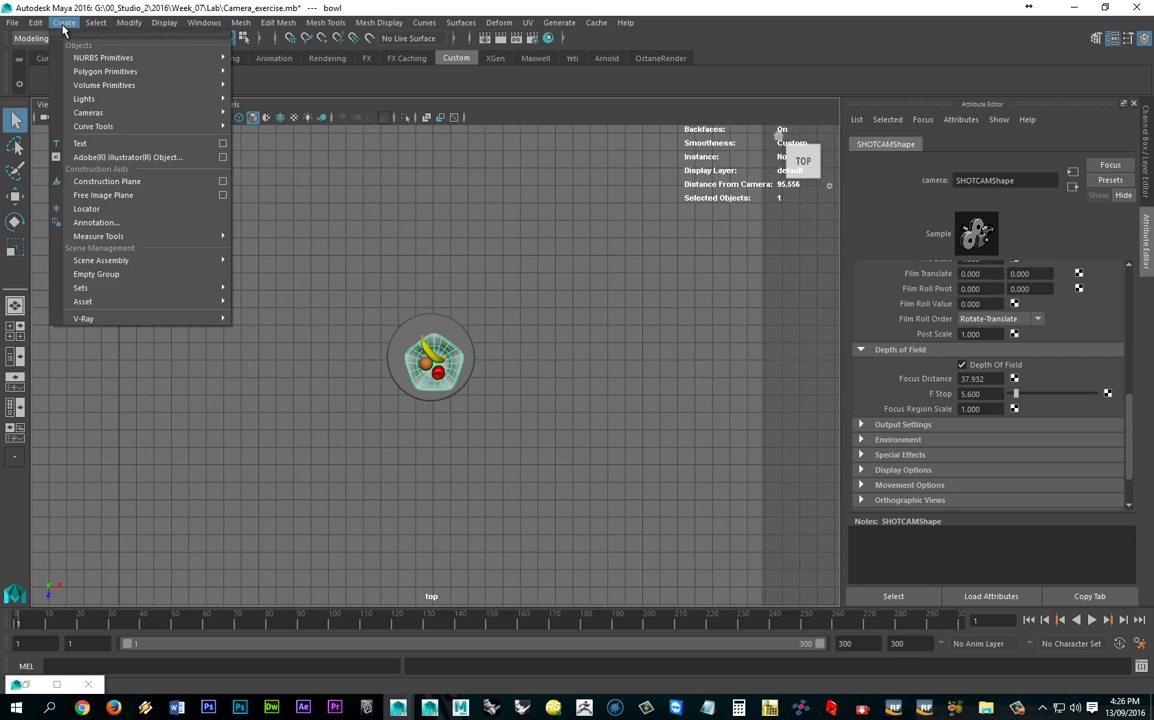
pyautogui.click(106, 208)
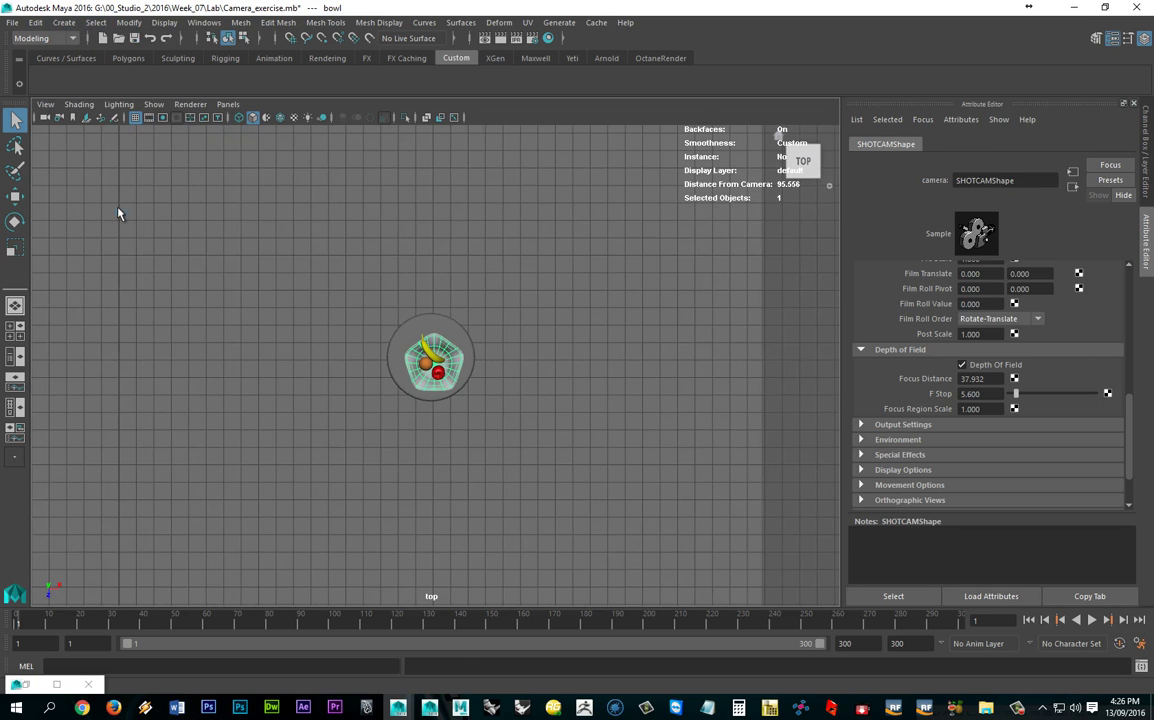
# Move the locator in the top view onto the front right corner of the bowl's rim
pyautogui.scroll(-3, 458, 368)
pyautogui.press('w')
pyautogui.keyDown('alt'); pyautogui.moveTo(297, 270); pyautogui.dragTo(379, 366, button='middle'); pyautogui.keyUp('alt')
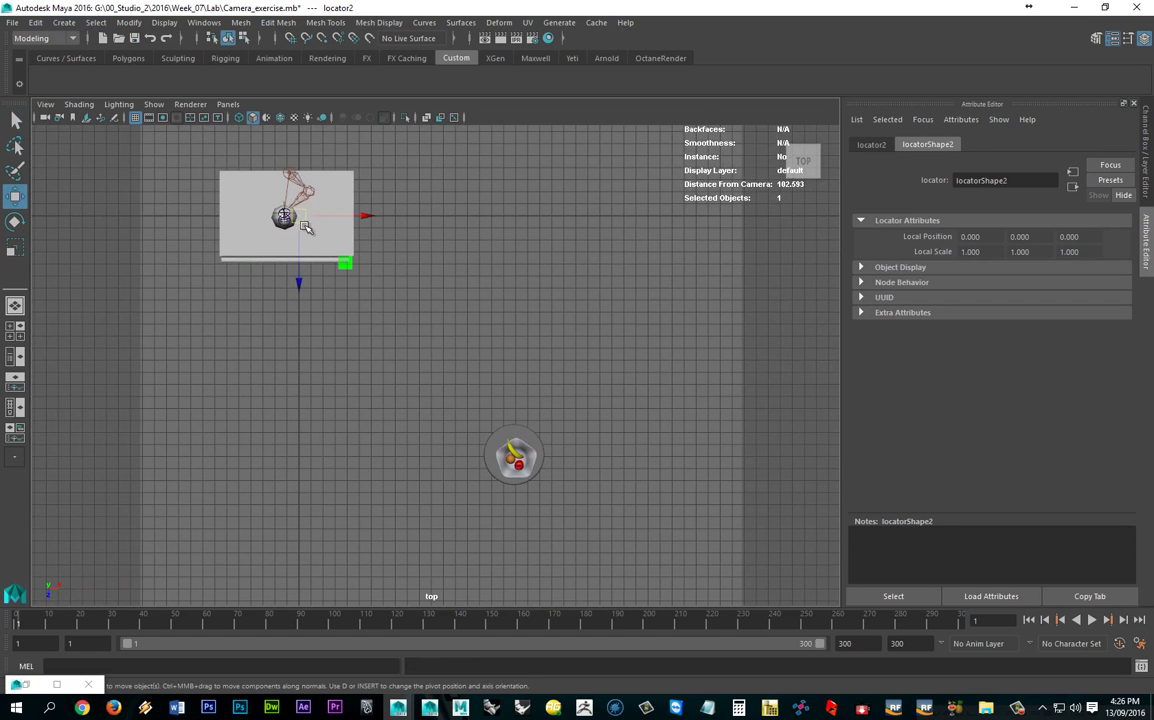
pyautogui.moveTo(396, 291); pyautogui.dragTo(529, 474)
pyautogui.scroll(4, 515, 482)
pyautogui.keyDown('alt'); pyautogui.moveTo(592, 450); pyautogui.dragTo(464, 392, button='middle'); pyautogui.keyUp('alt')
pyautogui.scroll(6, 515, 245)
pyautogui.scroll(3, 554, 381)
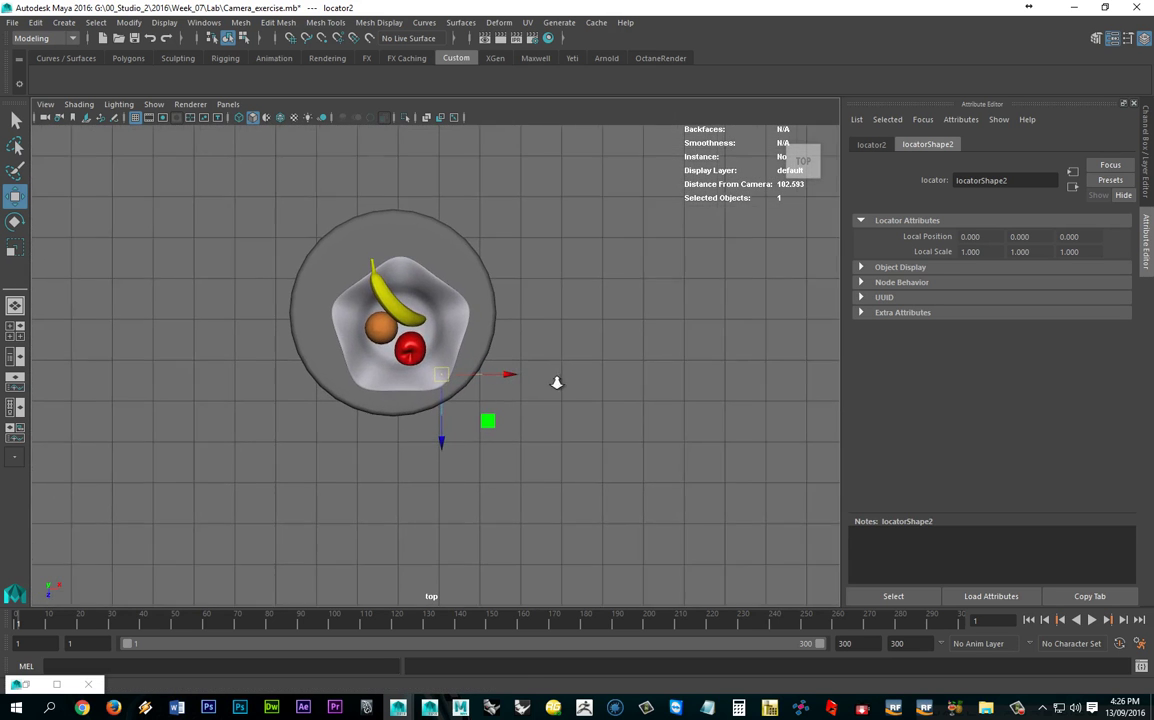
pyautogui.scroll(3, 483, 396)
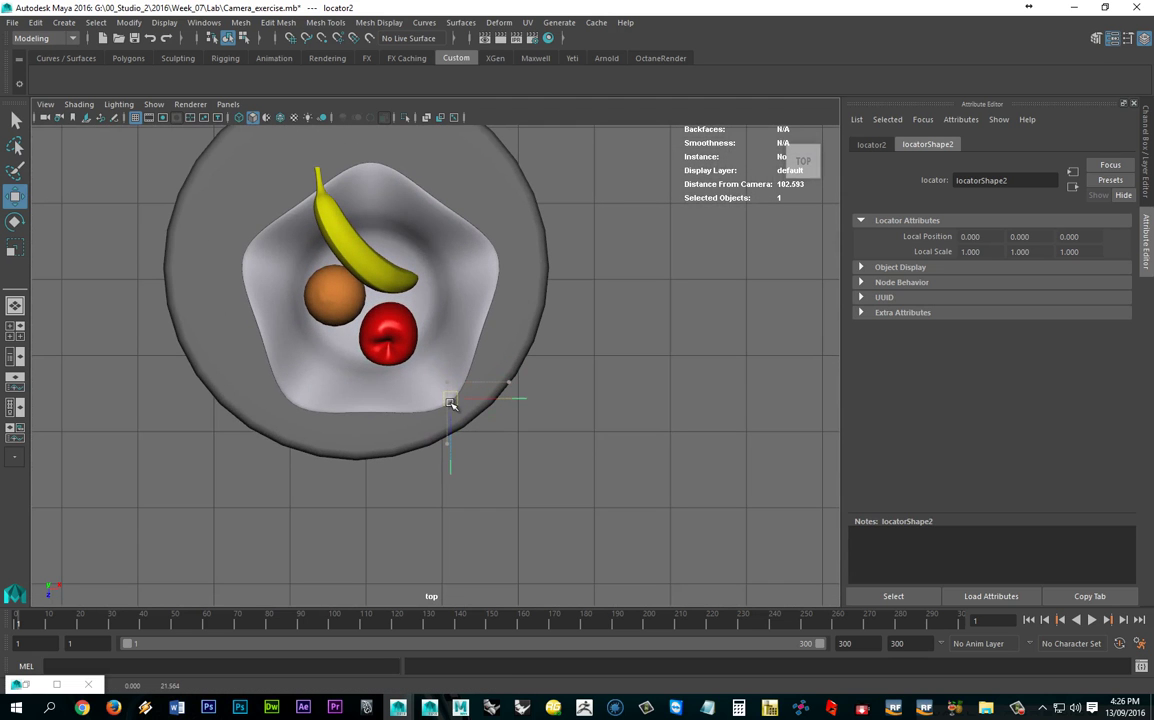
# Raise the locator in the front view from the floor to the height of the bowl
pyautogui.press('space')
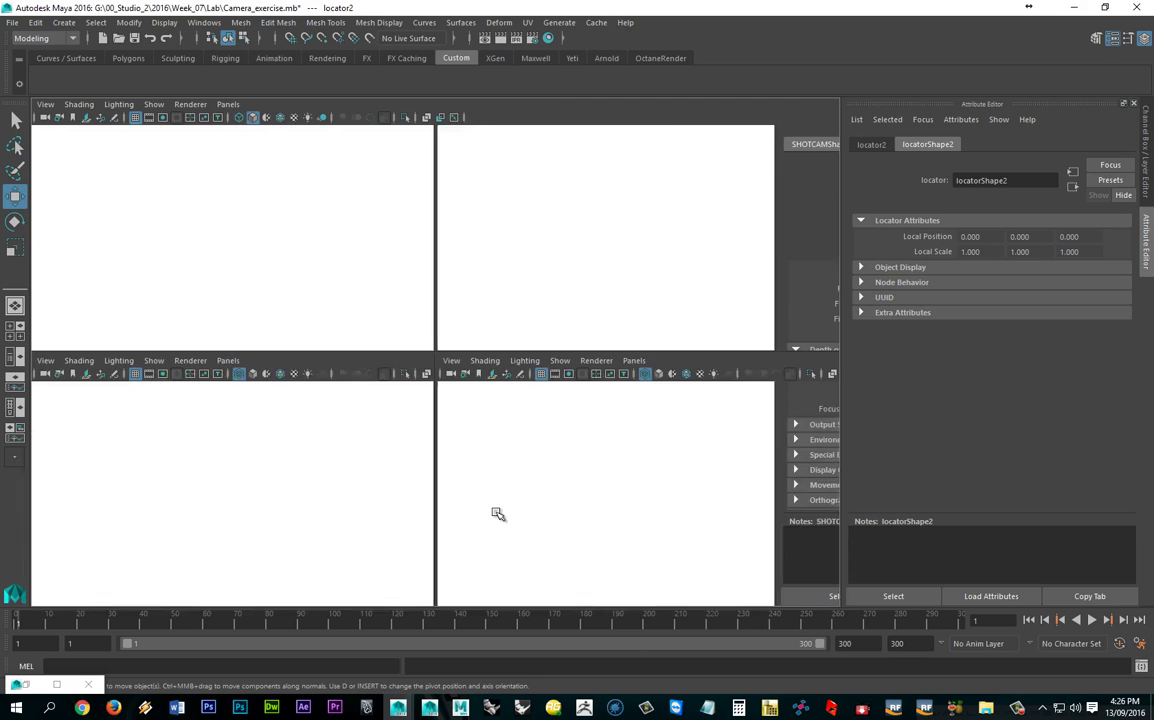
pyautogui.press('space')
pyautogui.keyDown('alt'); pyautogui.moveTo(672, 398); pyautogui.dragTo(312, 422, button='middle'); pyautogui.keyUp('alt')
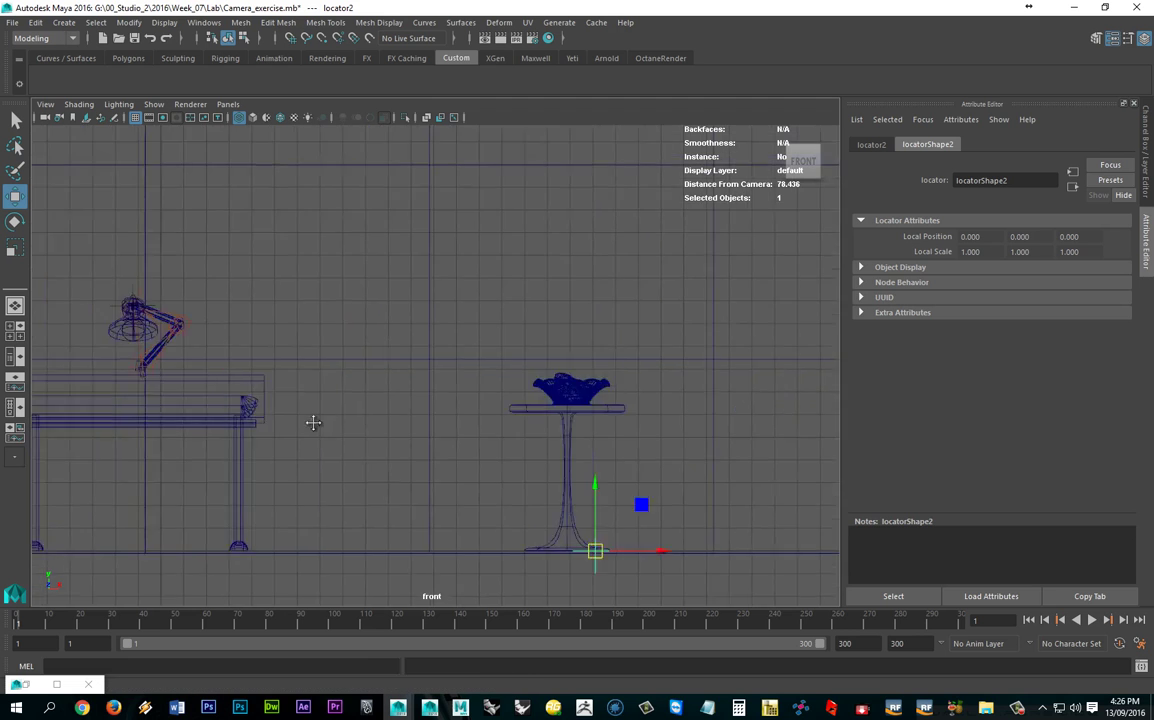
pyautogui.scroll(3, 500, 542)
pyautogui.keyDown('alt'); pyautogui.moveTo(503, 565); pyautogui.dragTo(458, 389, button='middle'); pyautogui.keyUp('alt')
pyautogui.moveTo(453, 420); pyautogui.dragTo(475, 172)
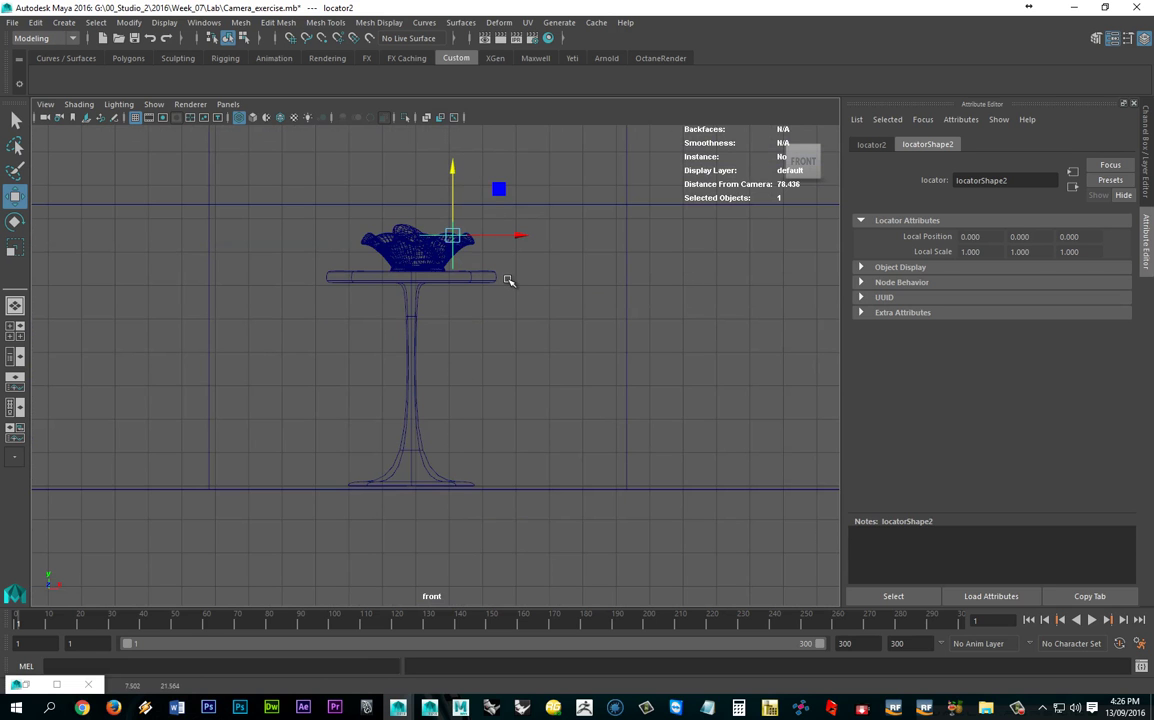
# Lower the locator slightly in the SHOTCAM view so it sits on the front of the bowl just below the apple
pyautogui.press('space')
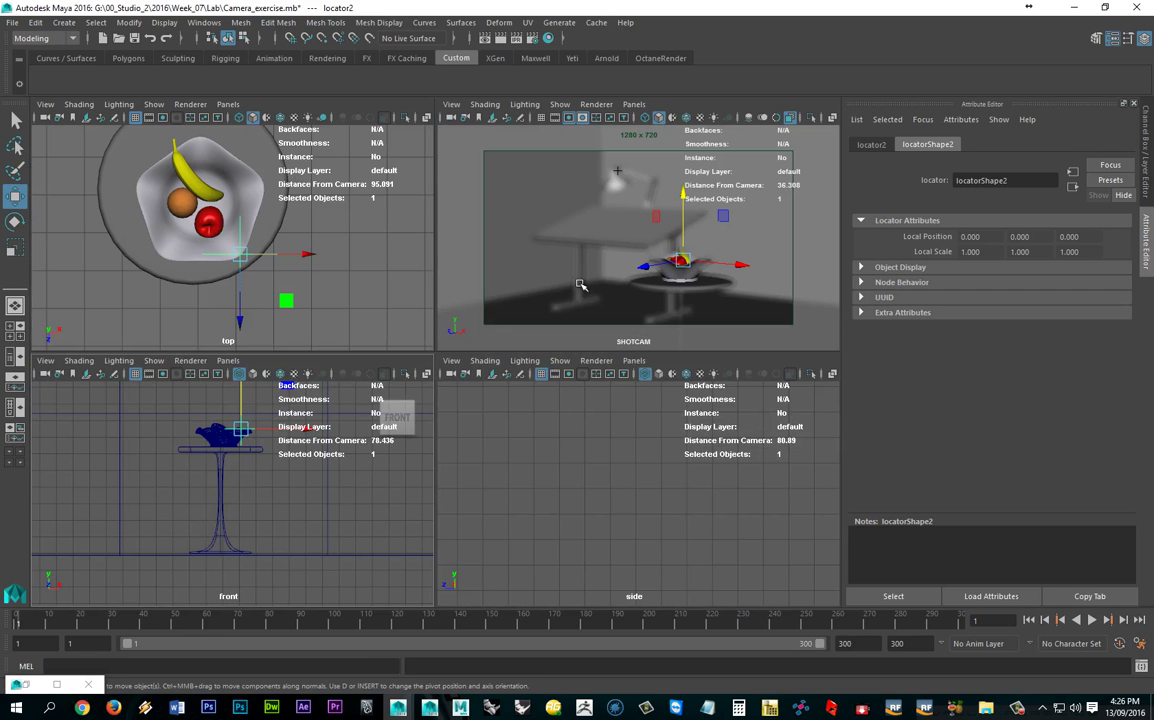
pyautogui.press('space')
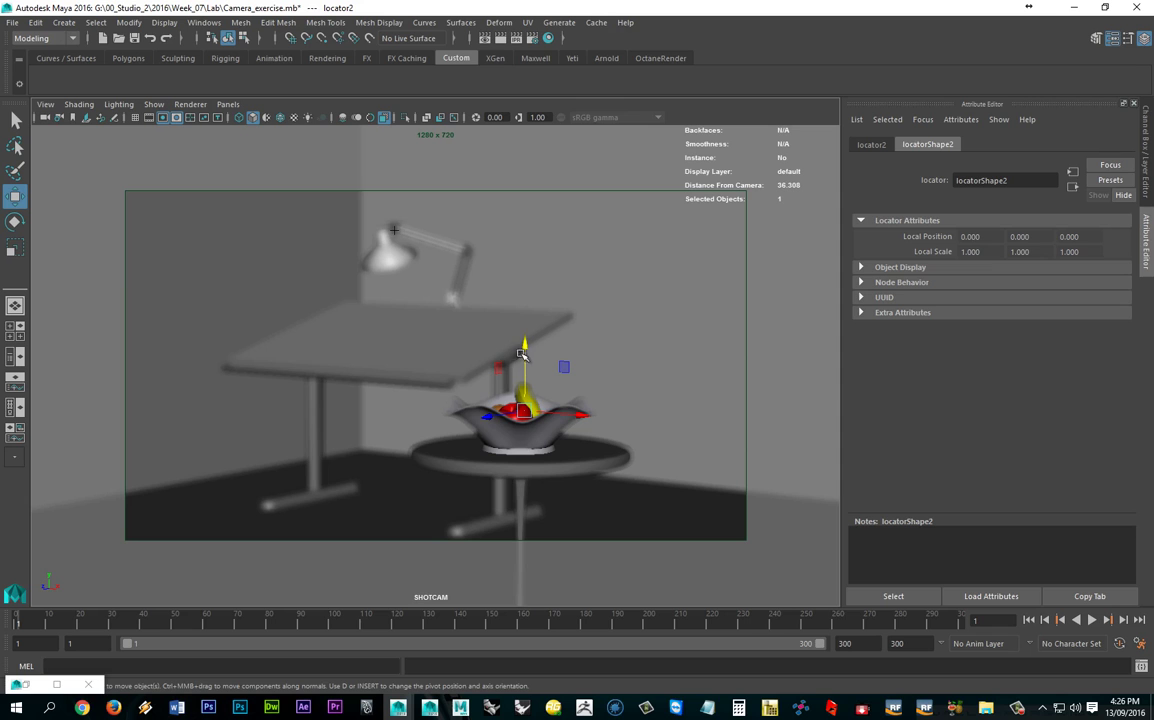
pyautogui.moveTo(527, 360); pyautogui.dragTo(528, 359)
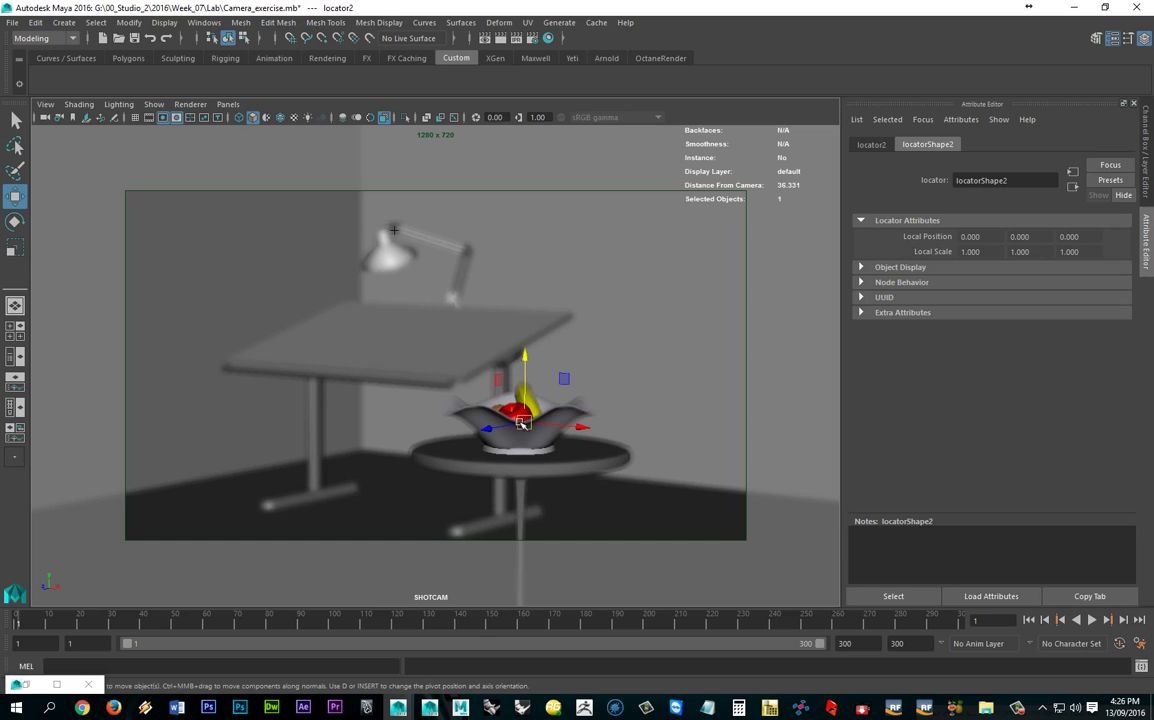
# Set SHOTCAM's focus distance to the locator's distance, 36.331, and render the shot again
pyautogui.press('space')
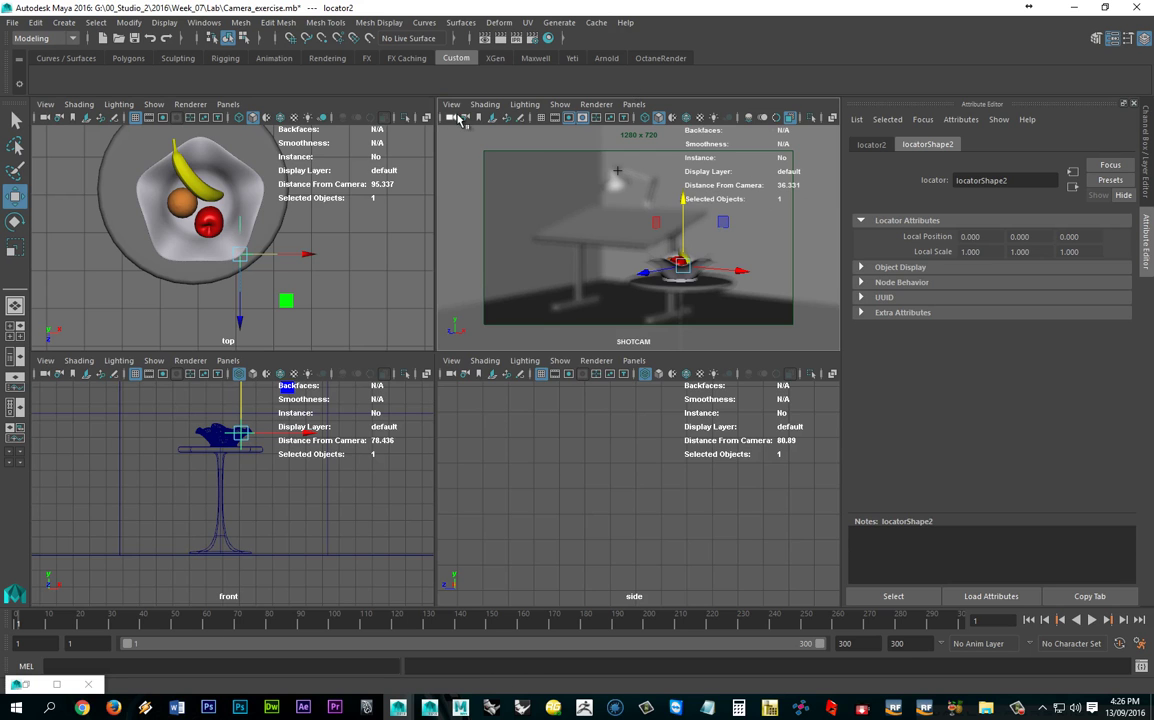
pyautogui.press('space')
pyautogui.click(59, 118)
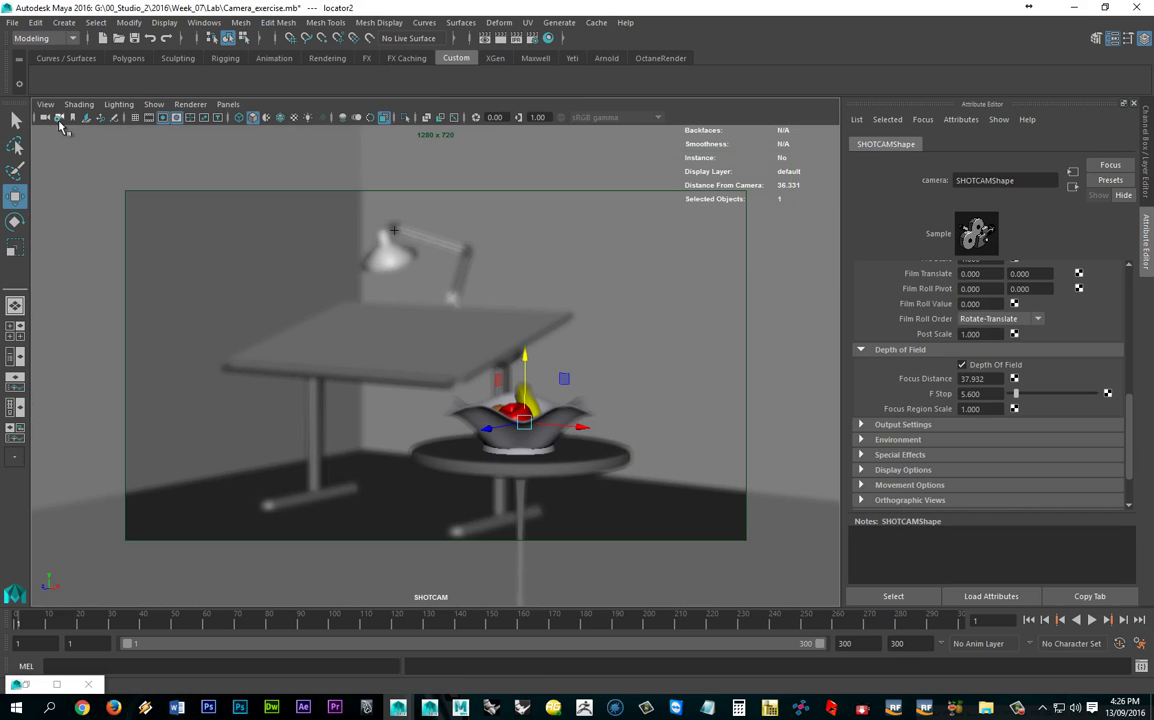
pyautogui.doubleClick(978, 378)
pyautogui.write('36')
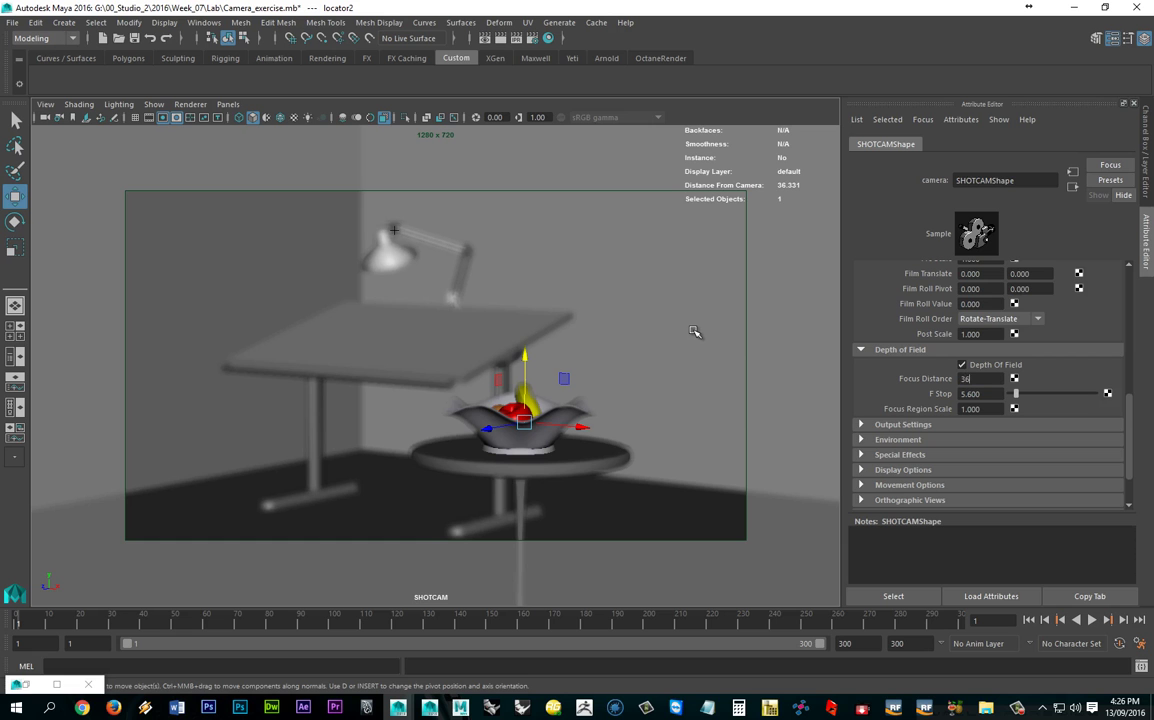
pyautogui.press('Return')
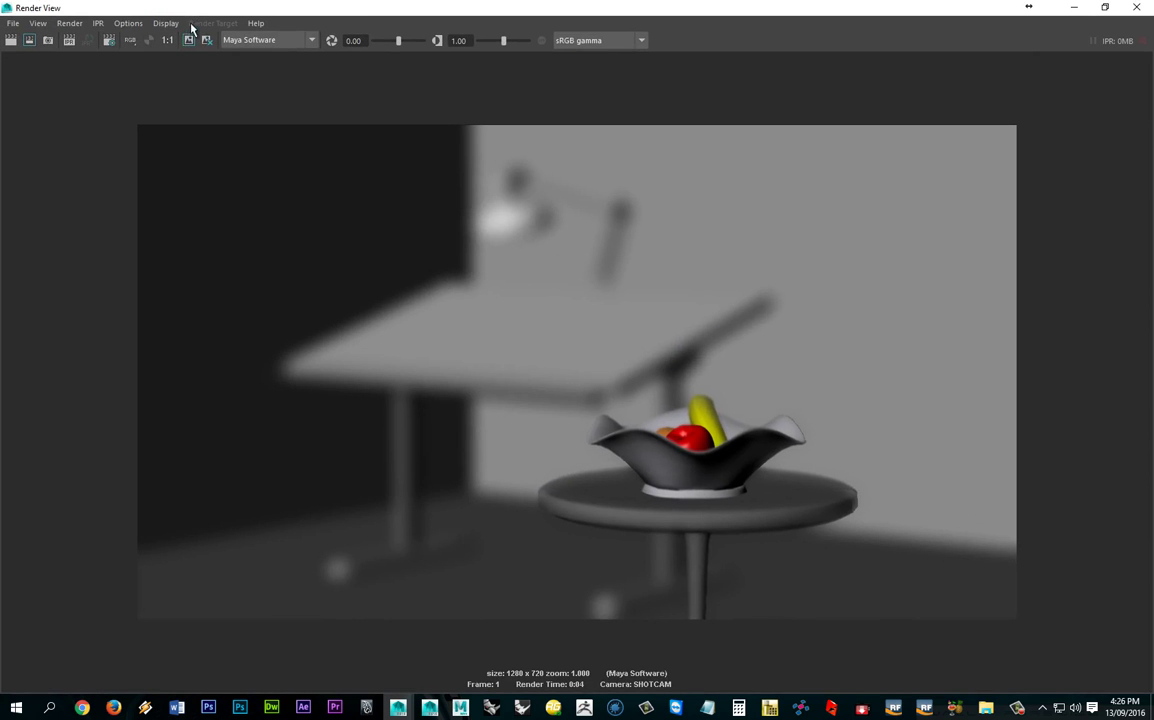
pyautogui.click(11, 40)
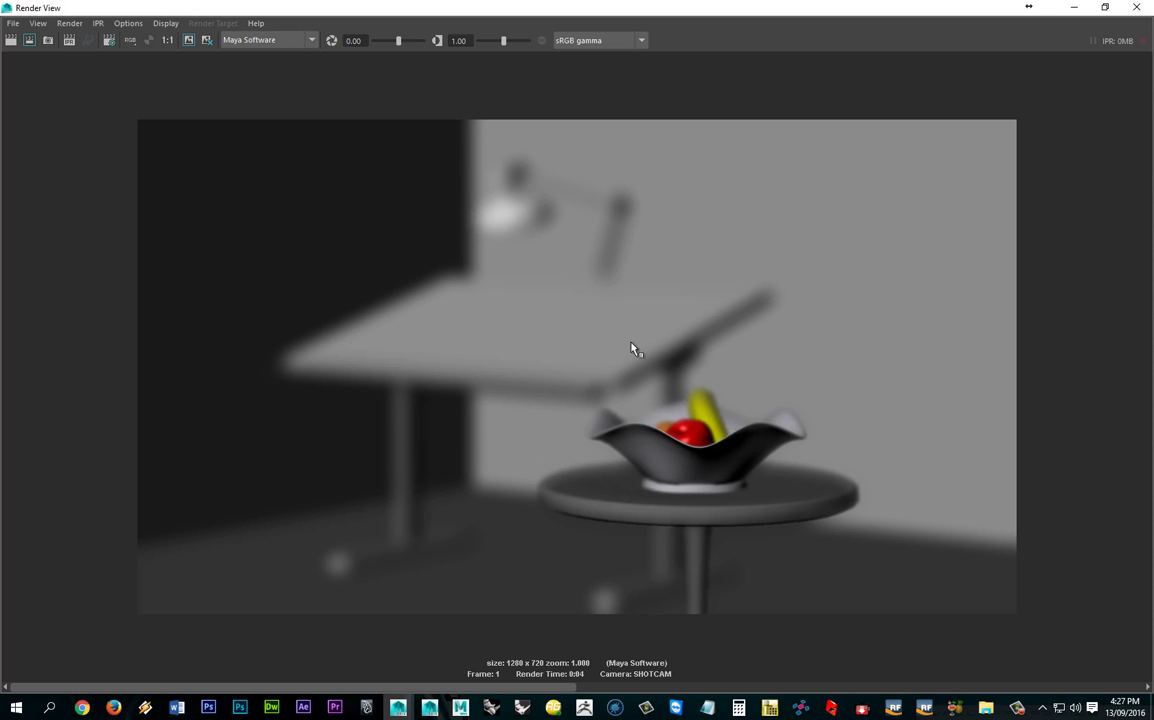
pyautogui.moveTo(555, 20); pyautogui.dragTo(1153, 100)
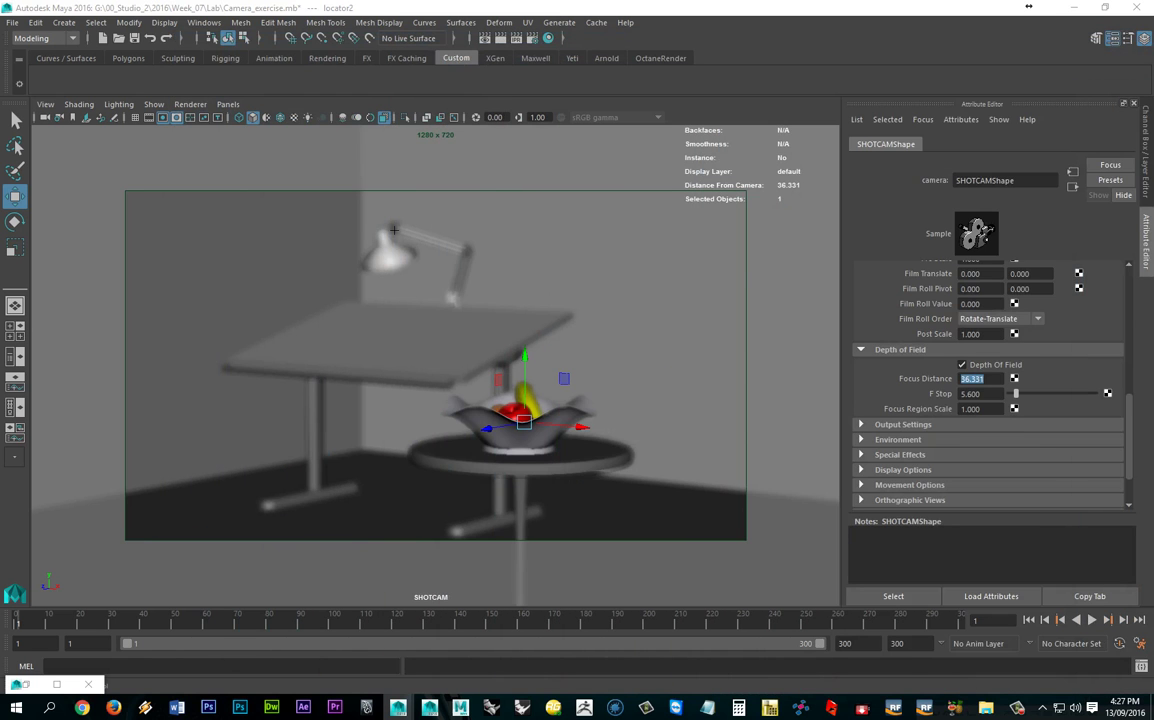
# Set SHOTCAM's F Stop to 13 and render the shot again
pyautogui.click(989, 394)
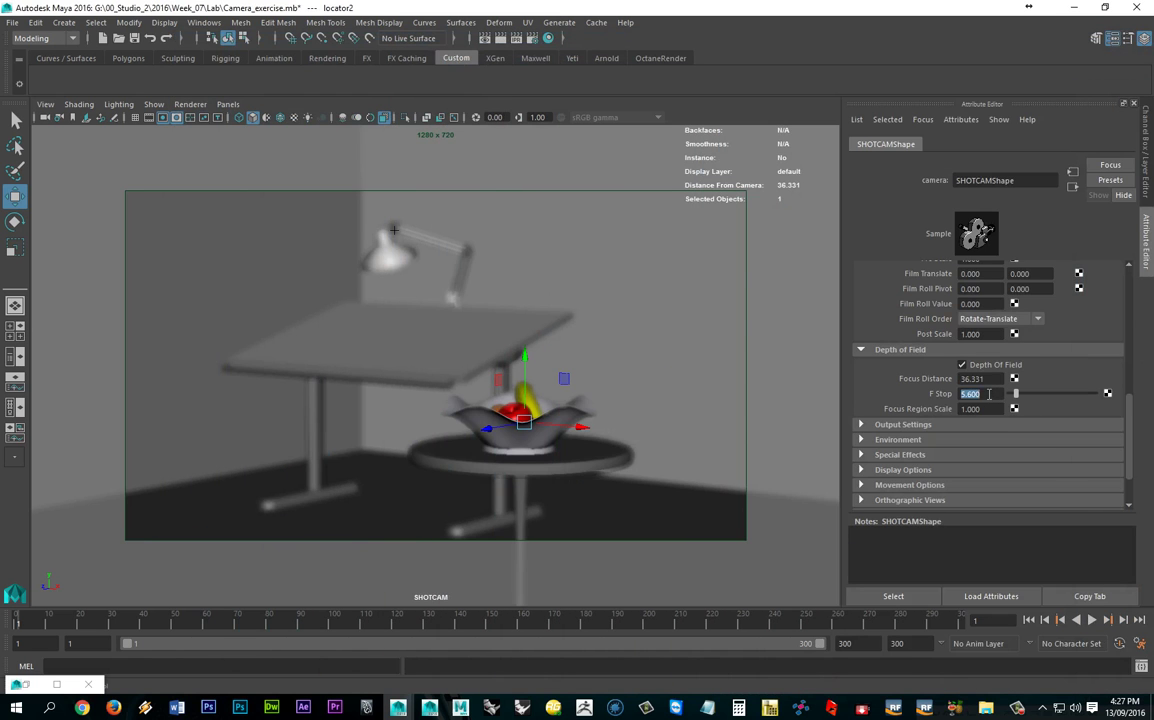
pyautogui.write('13')
pyautogui.press('Return')
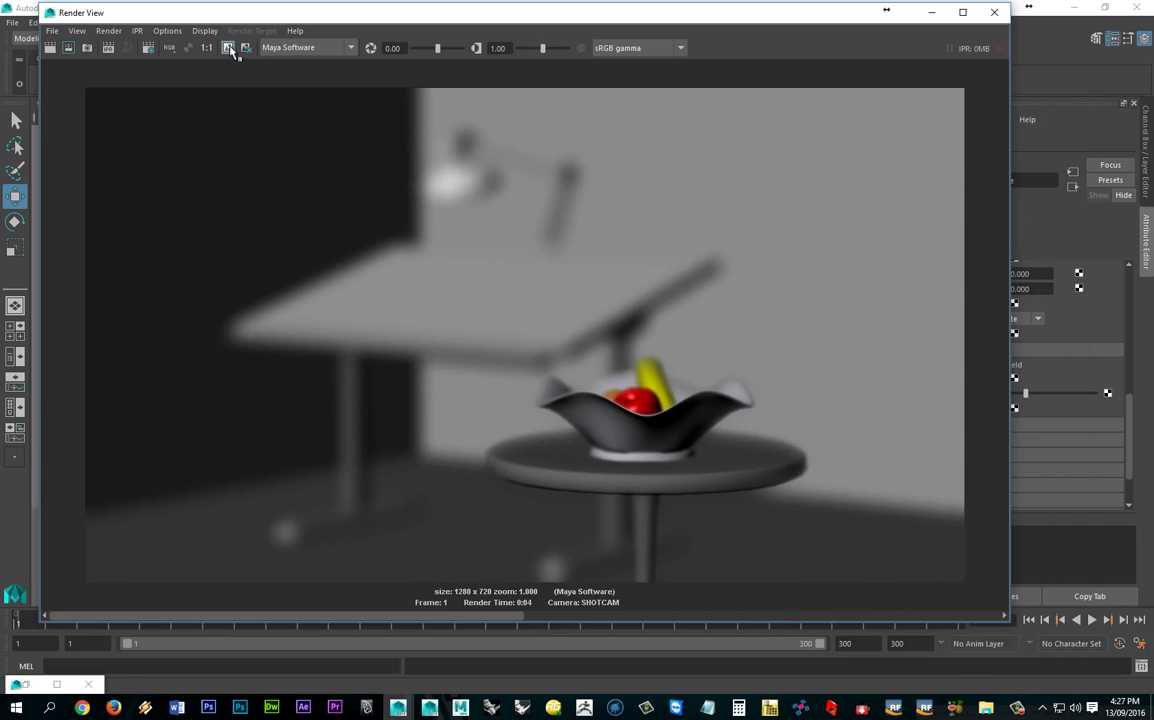
pyautogui.click(50, 48)
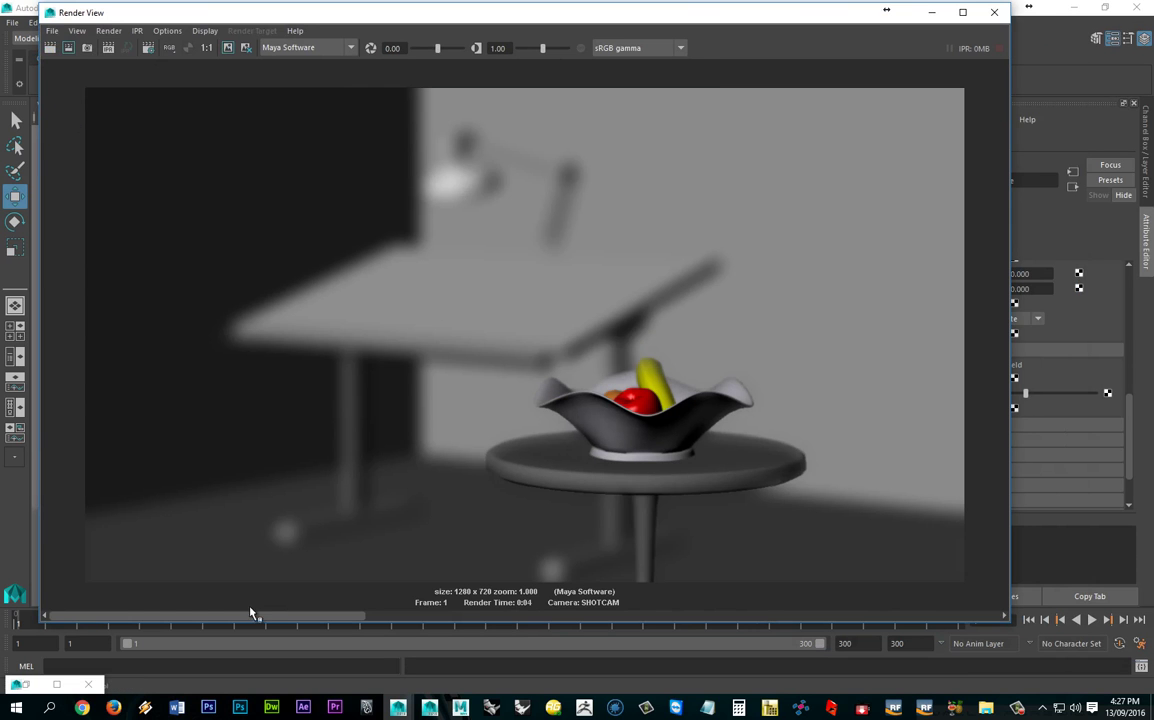
# Compare the blur in the stored test renders by going back and forth between them
pyautogui.click(368, 617)
pyautogui.click(353, 618)
pyautogui.click(492, 618)
pyautogui.click(345, 618)
pyautogui.click(438, 619)
pyautogui.click(318, 619)
pyautogui.click(497, 619)
pyautogui.click(360, 619)
pyautogui.click(492, 619)
pyautogui.click(325, 619)
# Set SHOTCAM's F Stop to 22, keep the current render for comparison and render the shot again
pyautogui.moveTo(1009, 160); pyautogui.dragTo(893, 185)
pyautogui.click(990, 396)
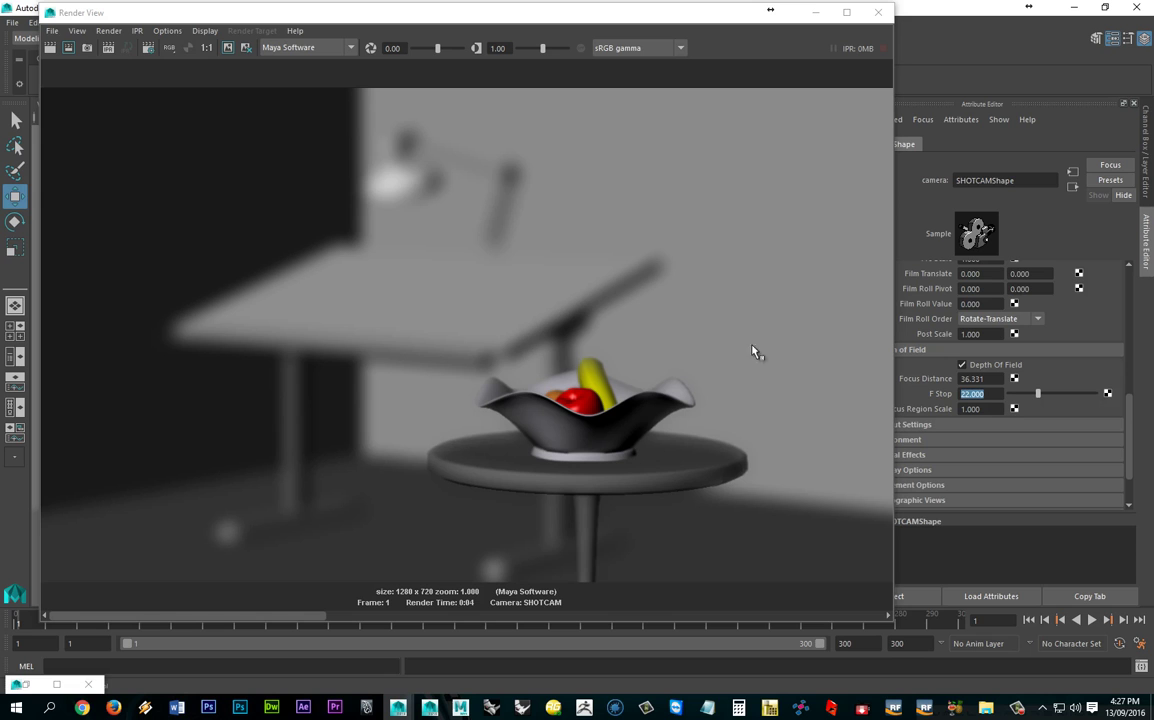
pyautogui.moveTo(894, 287); pyautogui.dragTo(967, 280)
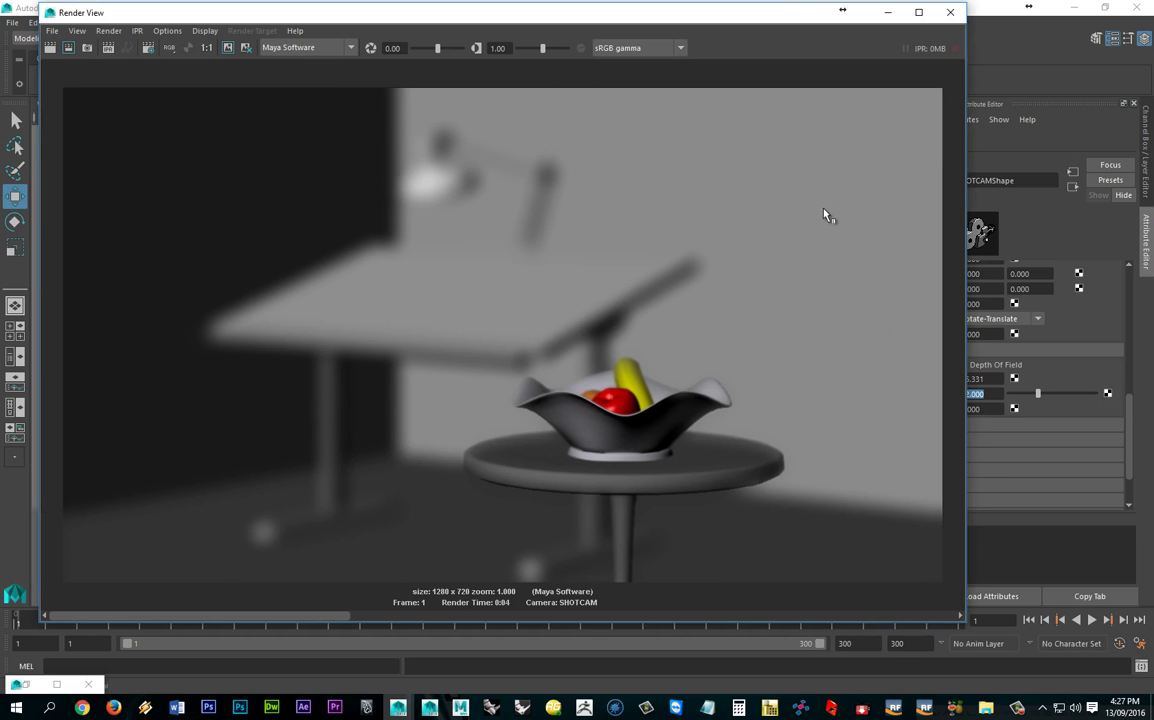
pyautogui.click(229, 48)
pyautogui.click(50, 47)
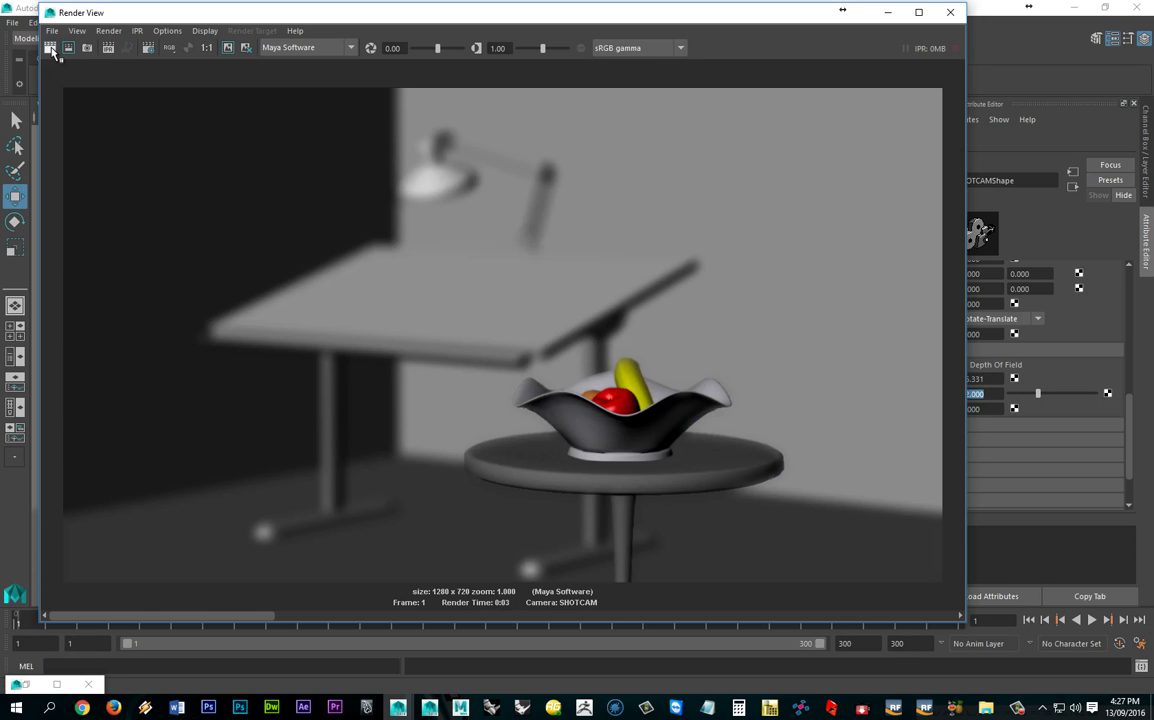
# Set SHOTCAM's F Stop to 60, render the shot again and close the render window
pyautogui.moveTo(445, 19)
pyautogui.mouseDown()
pyautogui.moveTo(394, 18)
pyautogui.moveTo(490, 18)
pyautogui.moveTo(426, 15)
pyautogui.mouseUp()
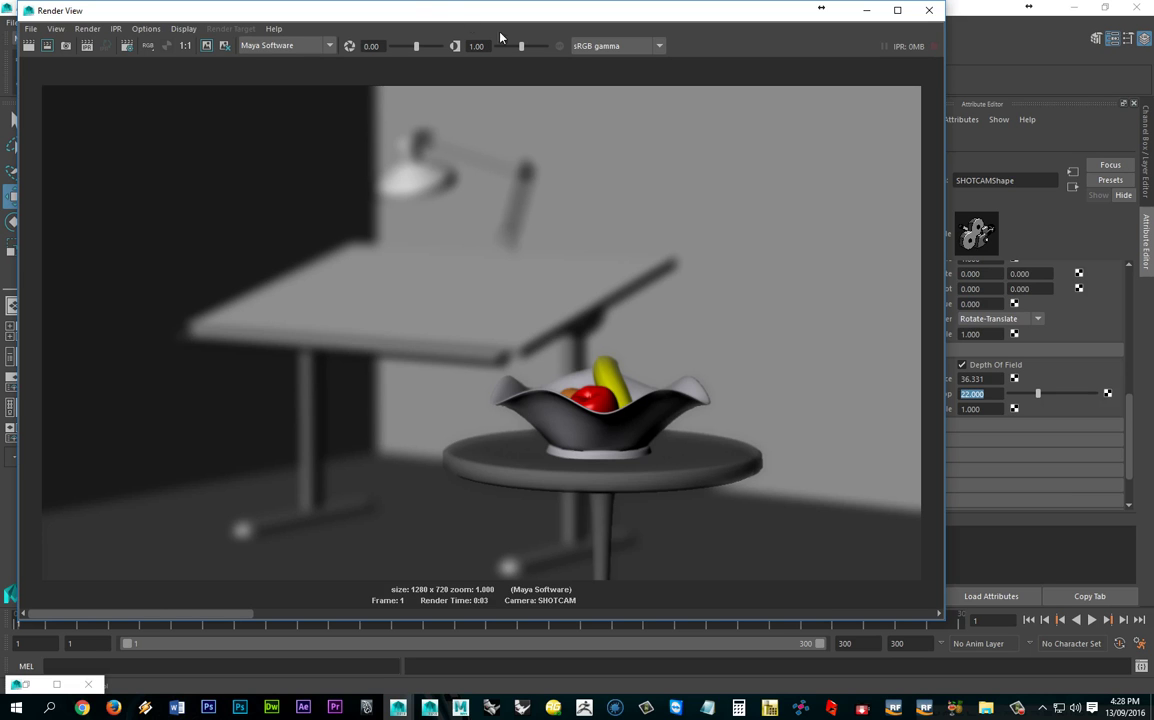
pyautogui.moveTo(650, 20); pyautogui.dragTo(678, 20)
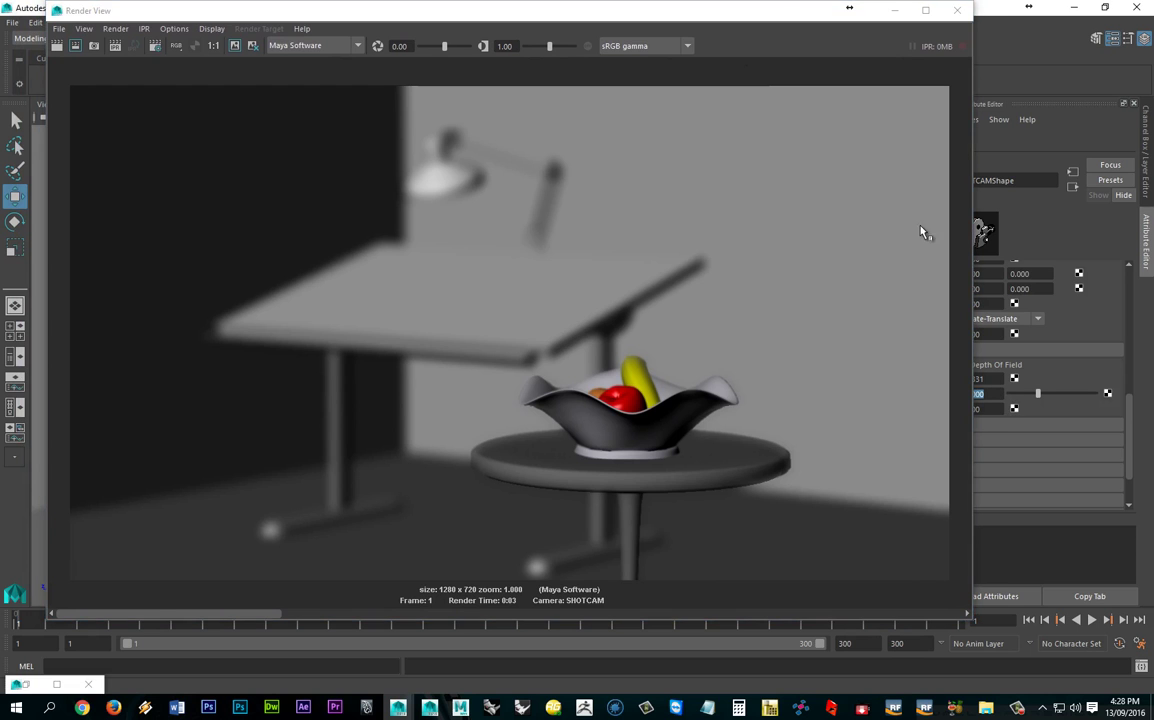
pyautogui.moveTo(783, 13); pyautogui.dragTo(738, 15)
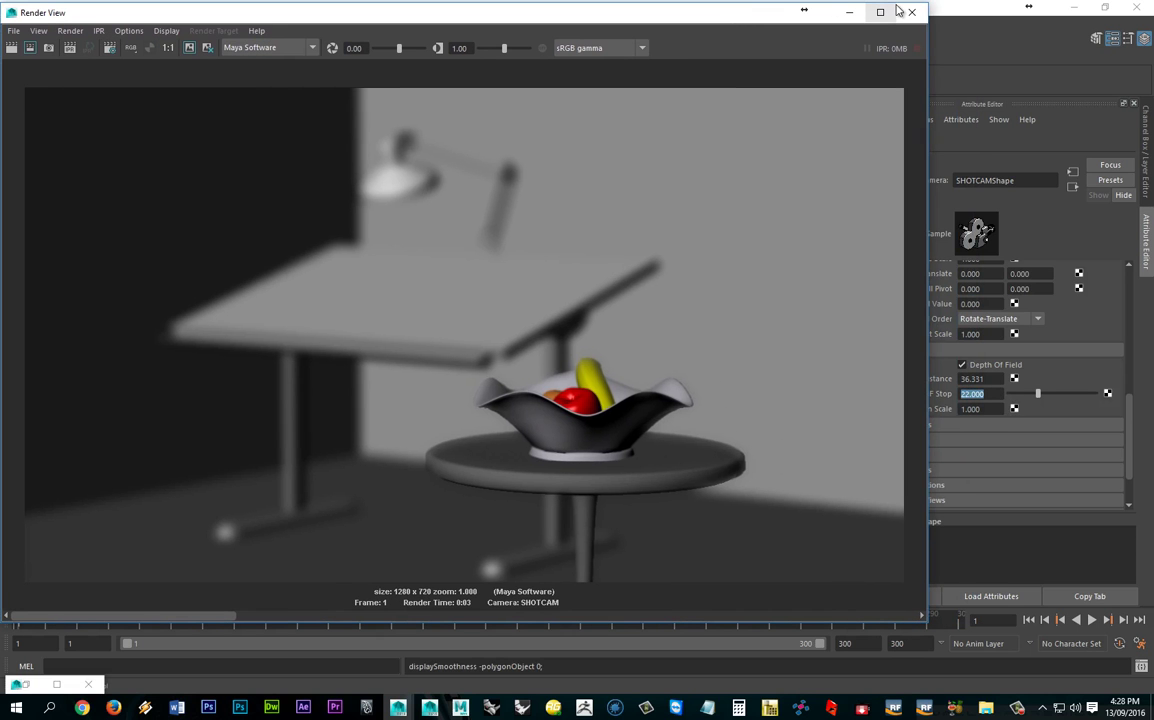
pyautogui.click(984, 394)
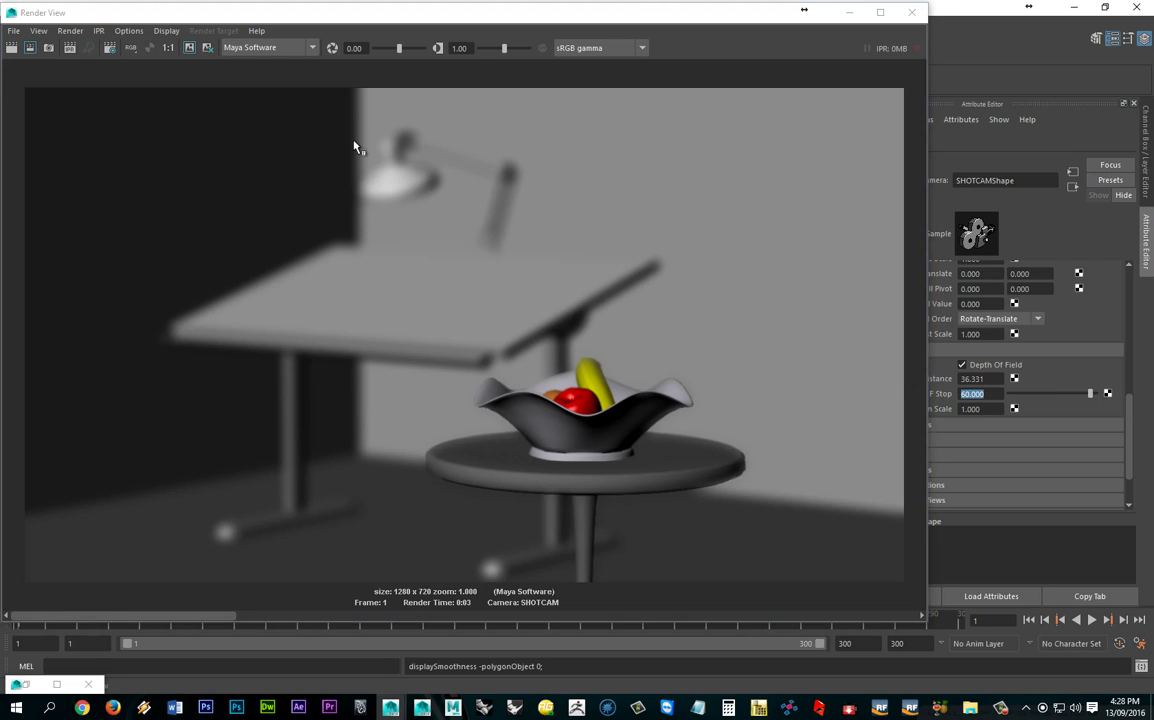
pyautogui.click(10, 47)
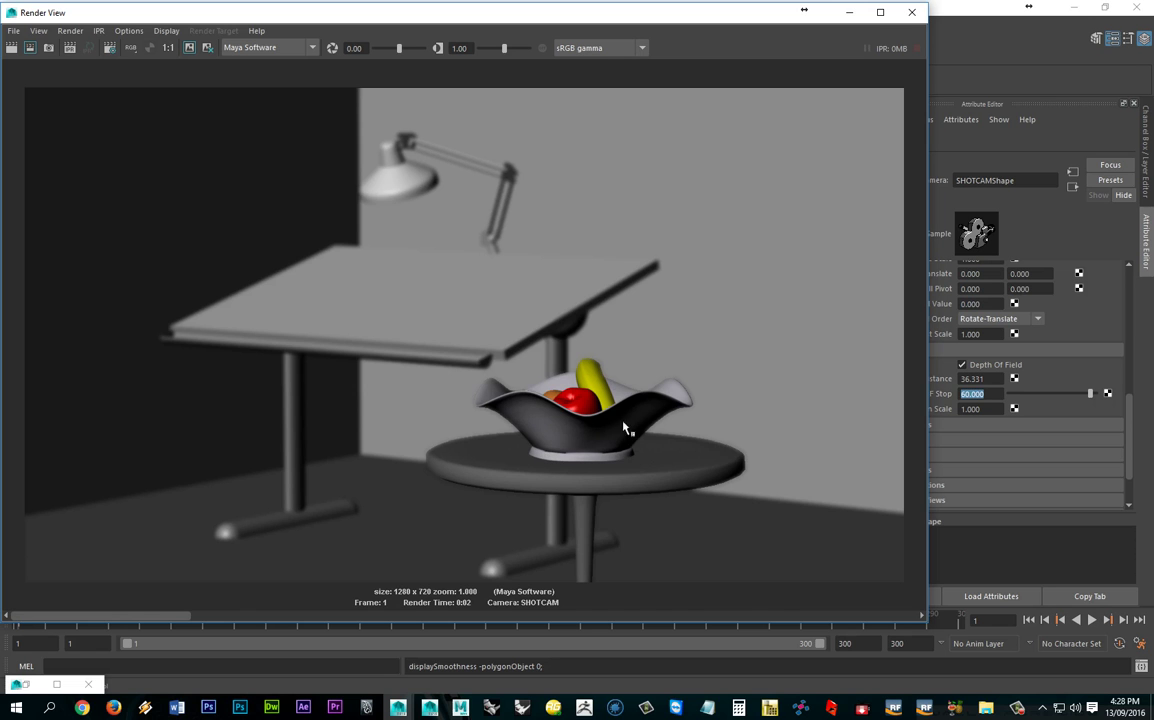
pyautogui.moveTo(729, 17); pyautogui.dragTo(806, 49)
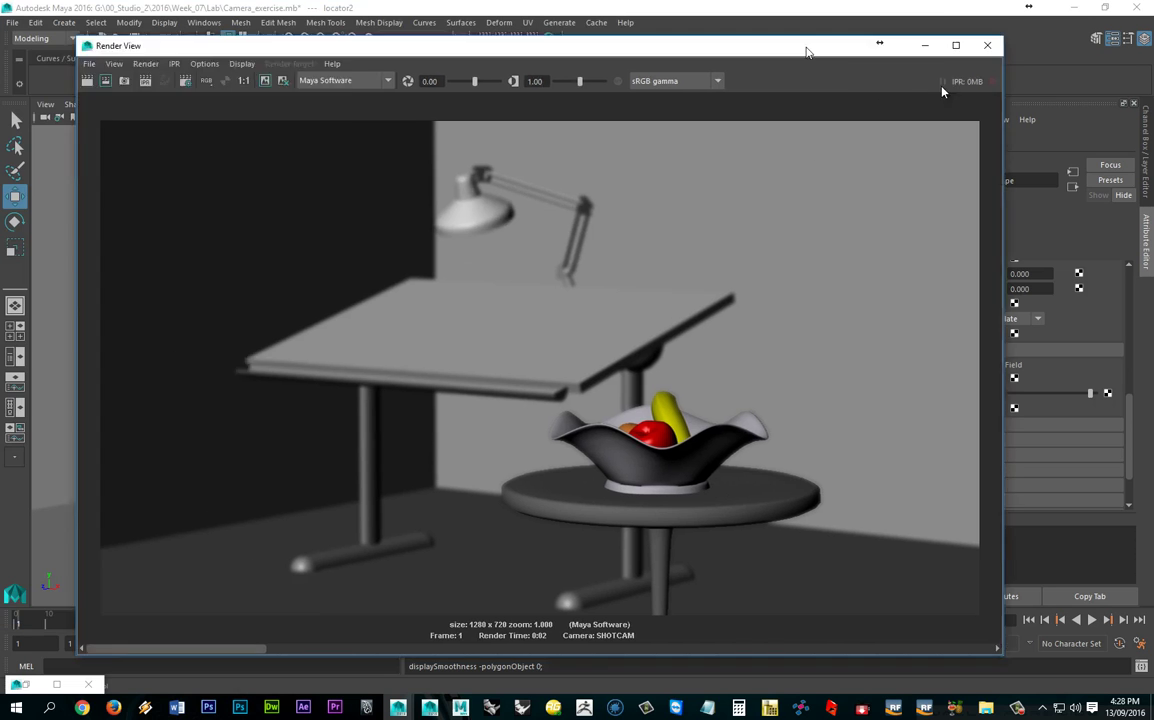
pyautogui.click(989, 44)
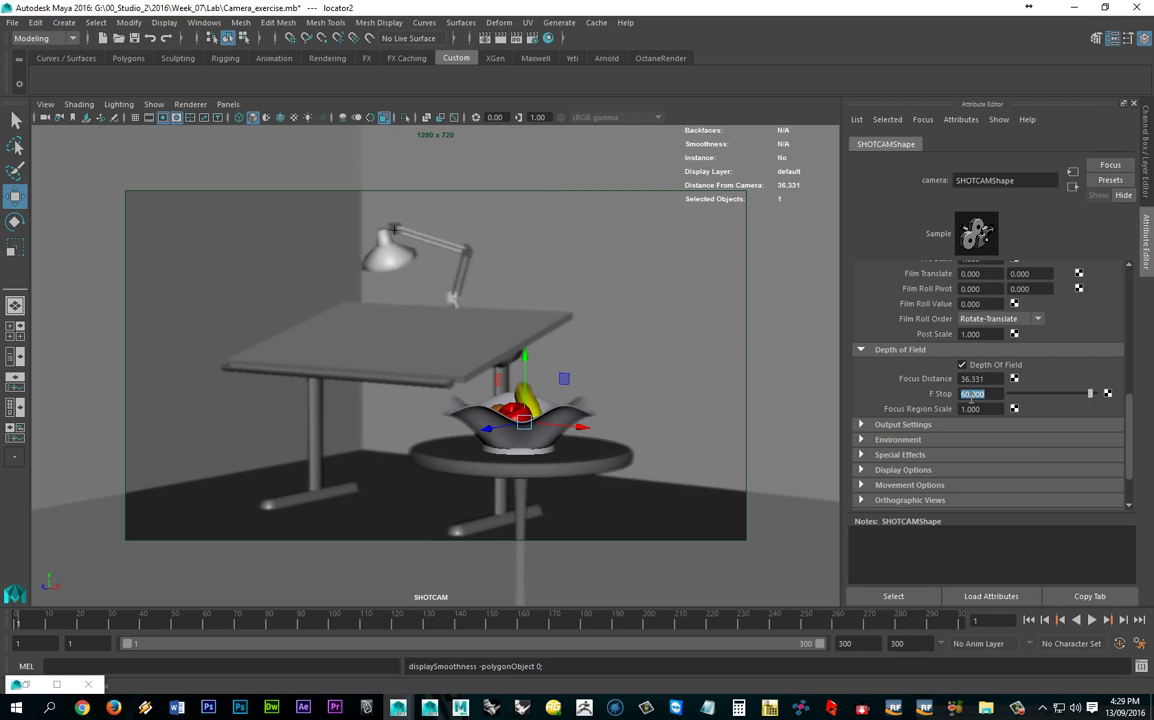
# Move the locator in the top view from the fruit bowl to the lamp on the drafting table
pyautogui.doubleClick(972, 380)
pyautogui.click(972, 380)
pyautogui.doubleClick(972, 380)
pyautogui.press('space')
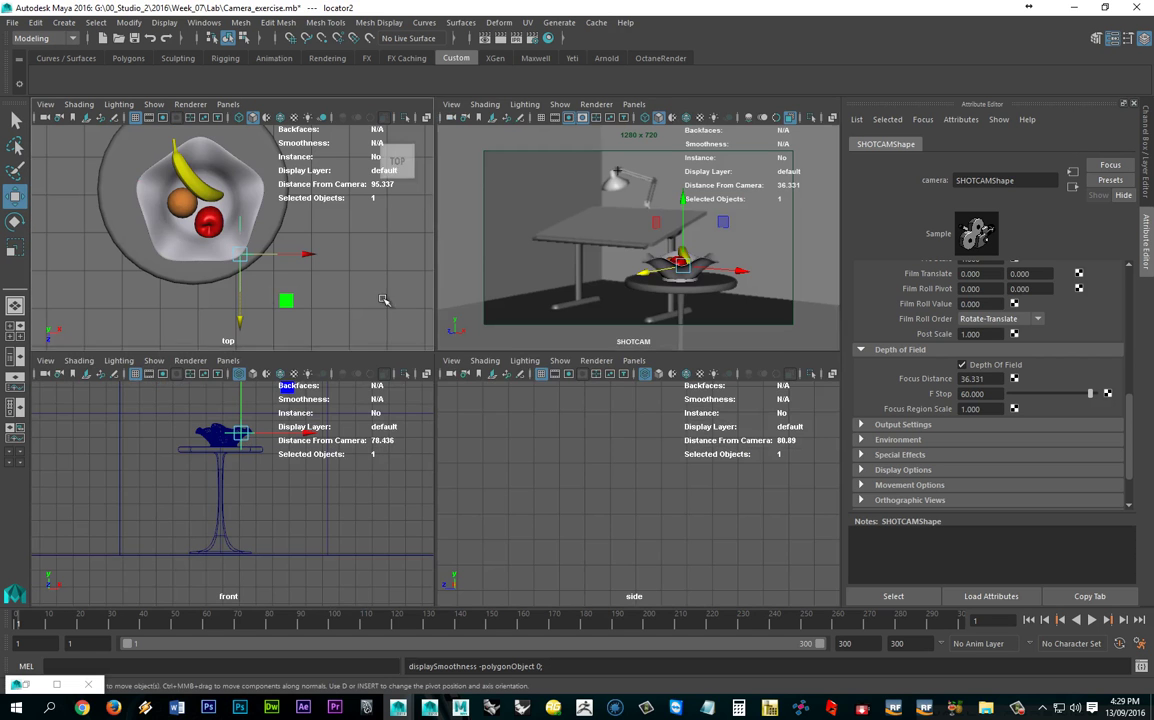
pyautogui.press('space')
pyautogui.keyDown('alt'); pyautogui.moveTo(198, 321); pyautogui.dragTo(407, 399, button='middle'); pyautogui.keyUp('alt')
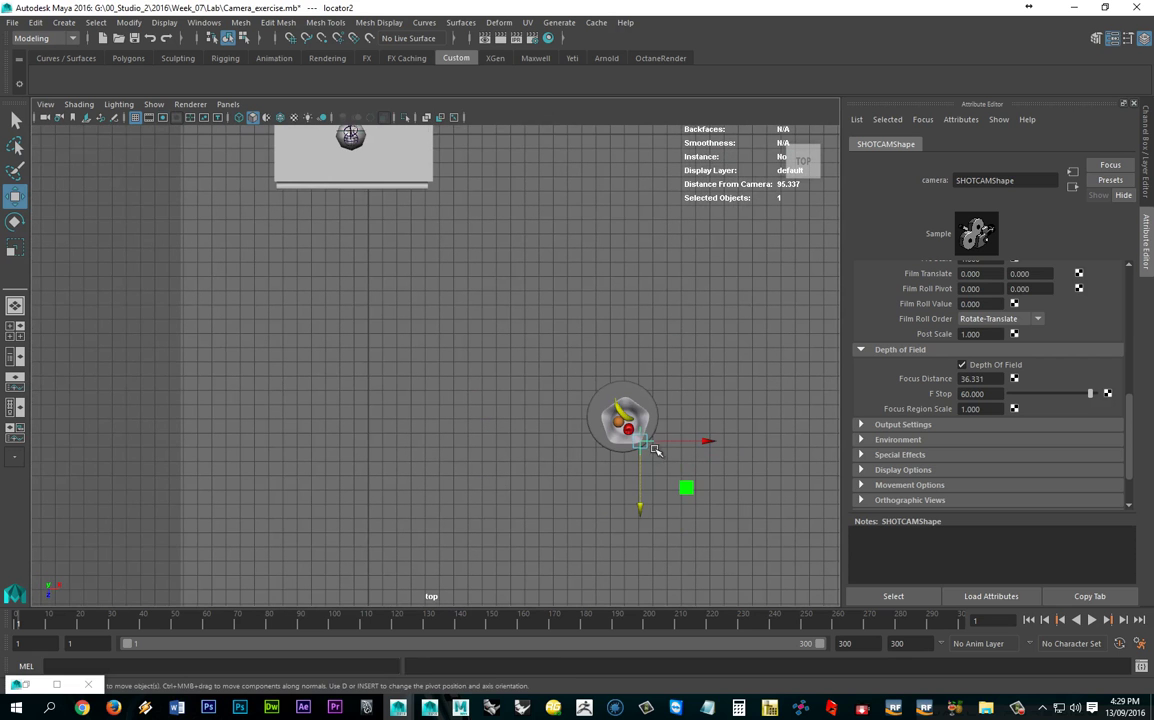
pyautogui.moveTo(607, 405); pyautogui.dragTo(354, 142)
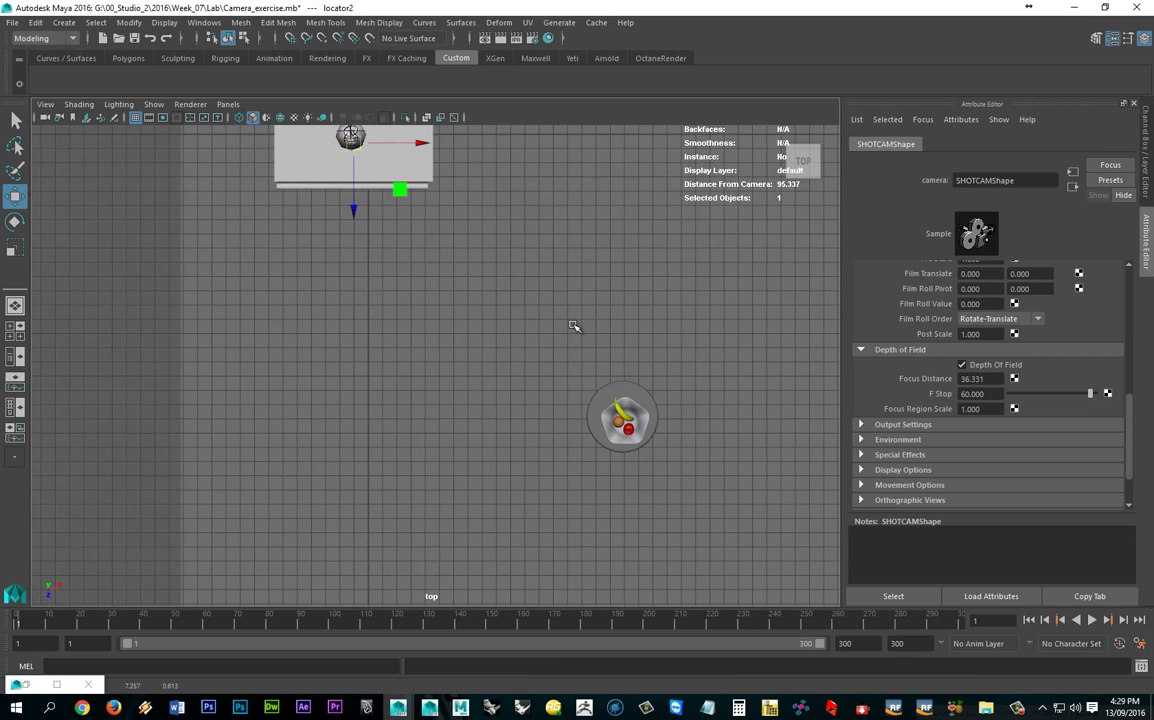
# Raise the locator in the SHOTCAM view from the tabletop to the lamp shade and maximize that view
pyautogui.press('space')
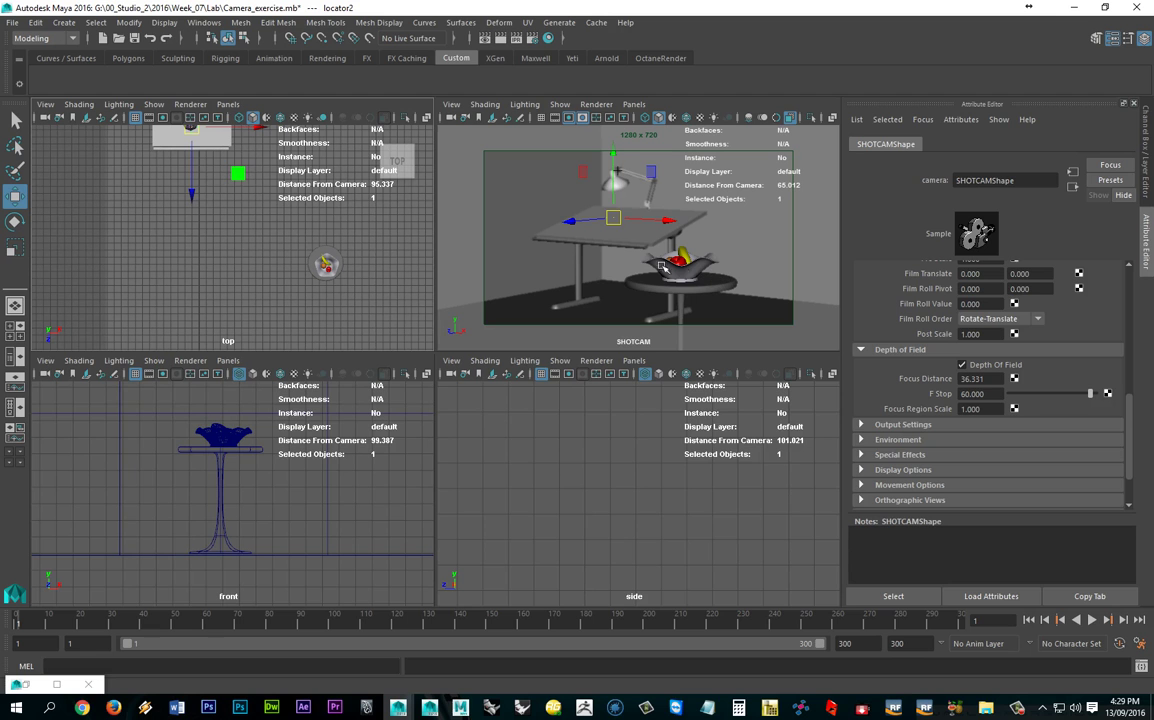
pyautogui.moveTo(613, 157); pyautogui.dragTo(616, 128)
pyautogui.press('space')
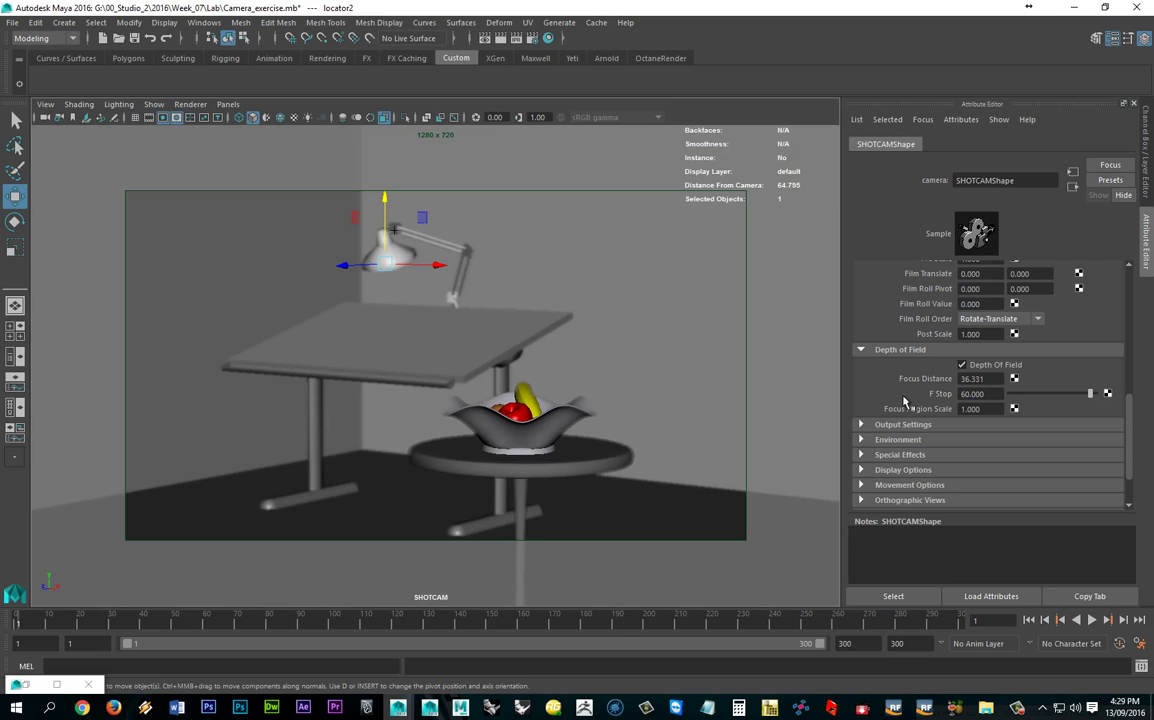
# Set a key on SHOTCAM's Focus Distance at frame 1
pyautogui.rightClick(969, 378)
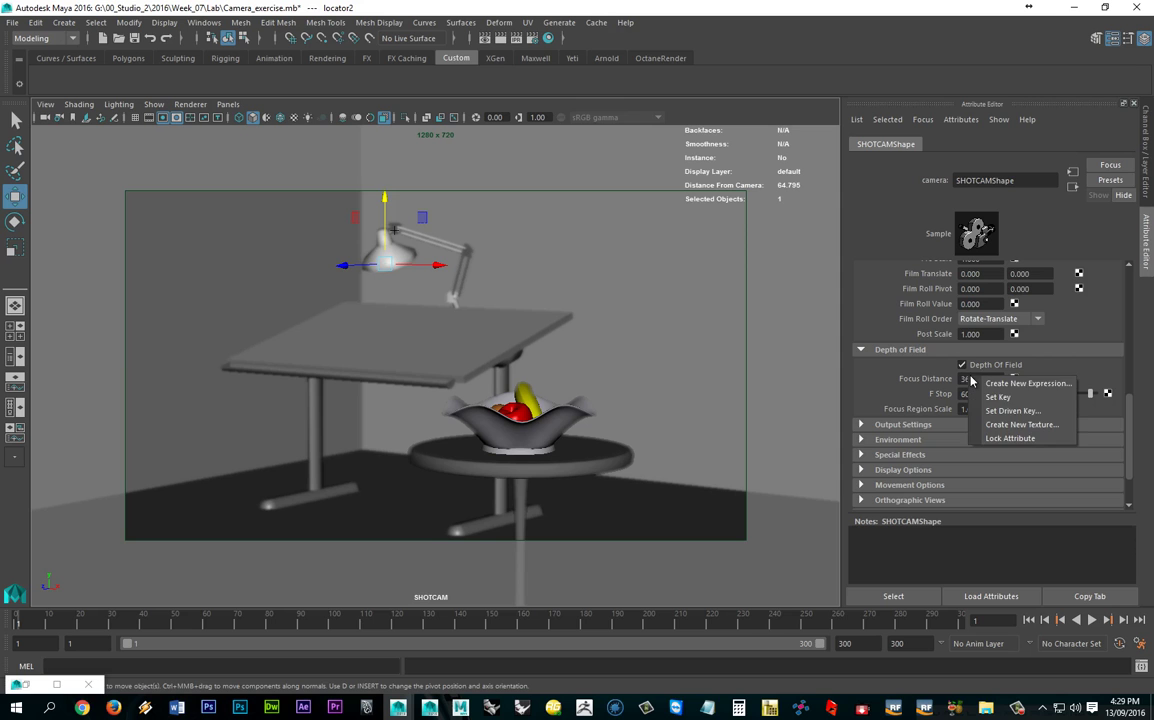
pyautogui.click(998, 397)
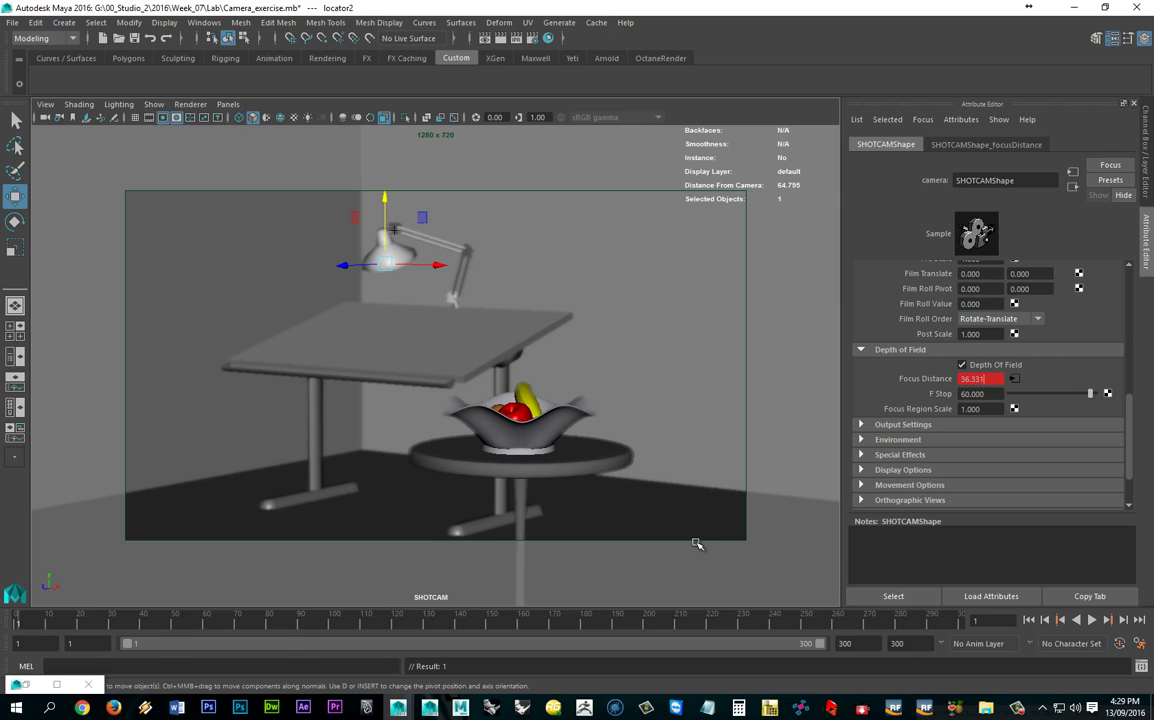
# Try a SHOTCAM focus distance of 64.795 at frame 50 and scrub the timeline to check the focus change
pyautogui.hotkey('alt', 'v')
pyautogui.hotkey('alt', 'v')
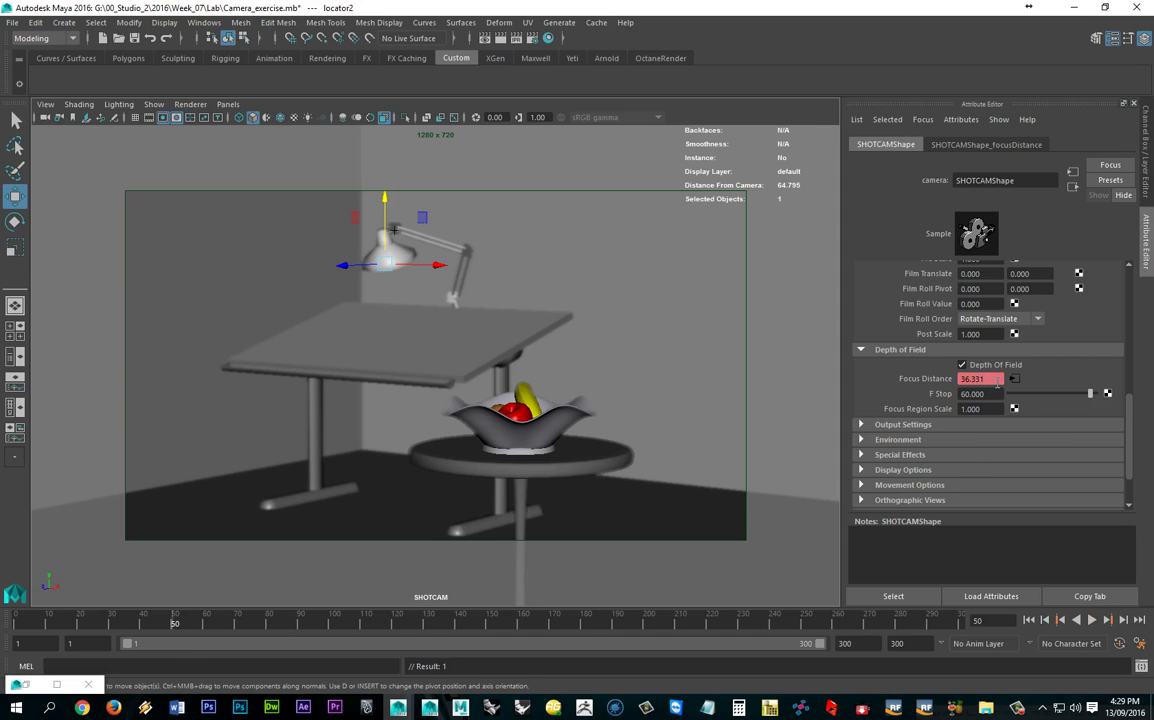
pyautogui.moveTo(996, 379); pyautogui.dragTo(796, 358)
pyautogui.write('64.795')
pyautogui.press('Return')
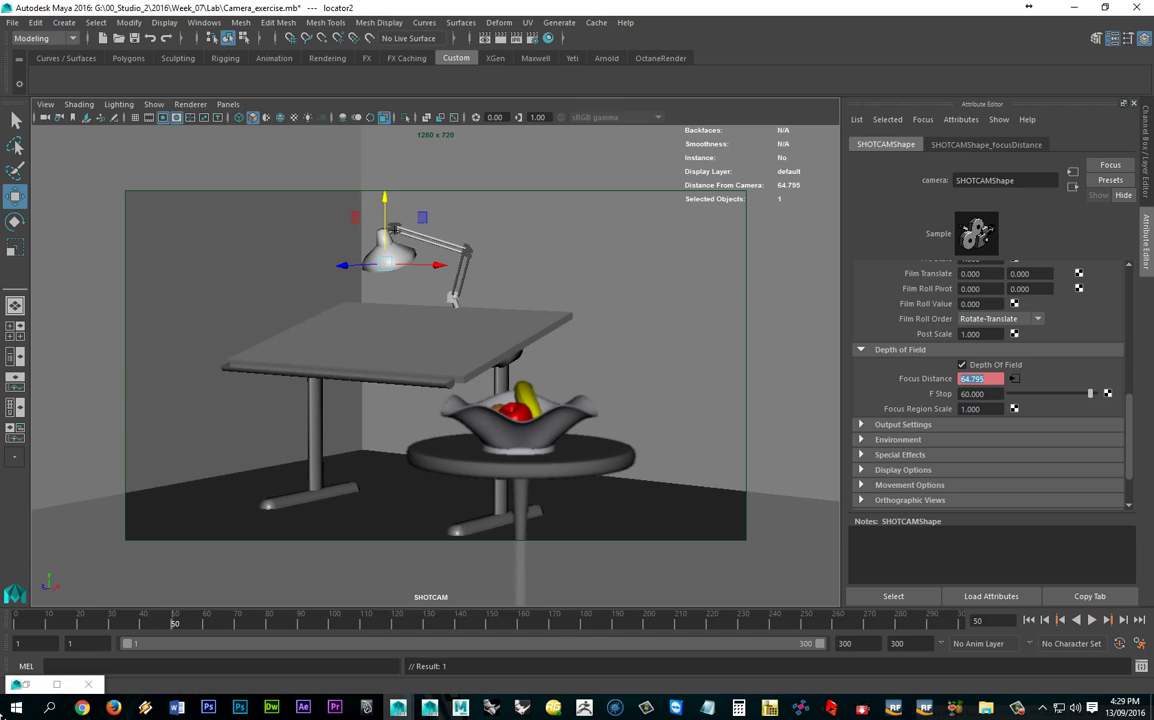
pyautogui.moveTo(22, 628); pyautogui.dragTo(118, 600)
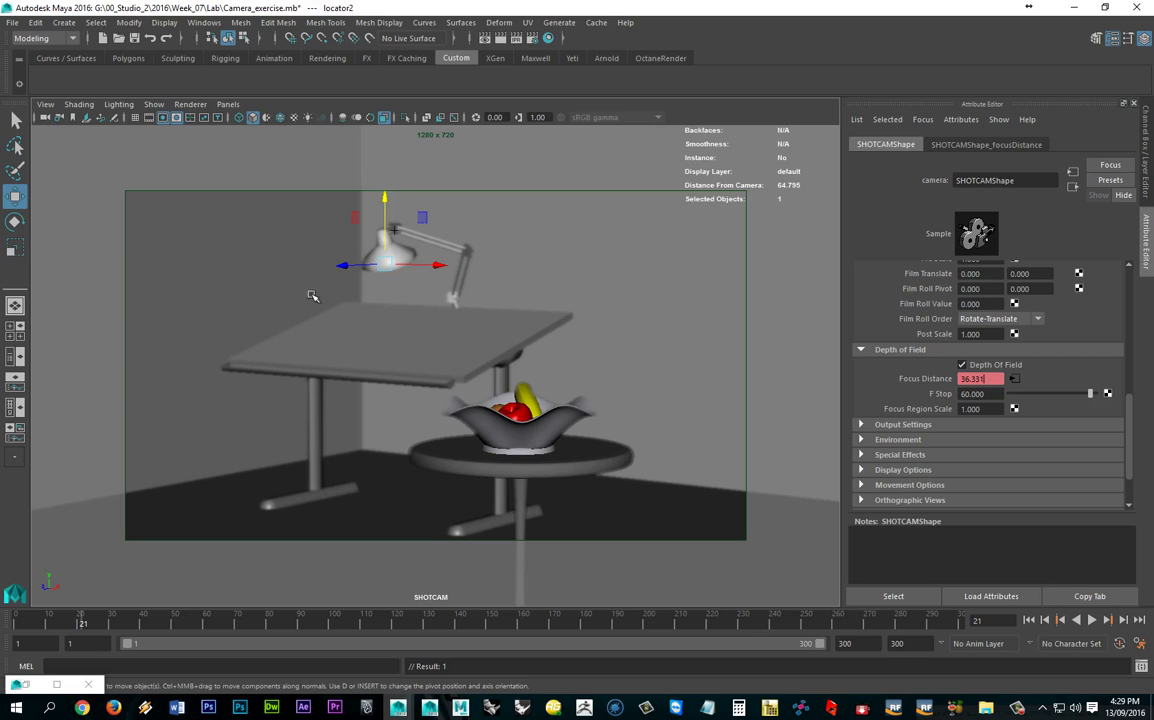
# Open the Graph Editor with SHOTCAM selected and examine the keys on its Focus Distance curve
pyautogui.click(203, 22)
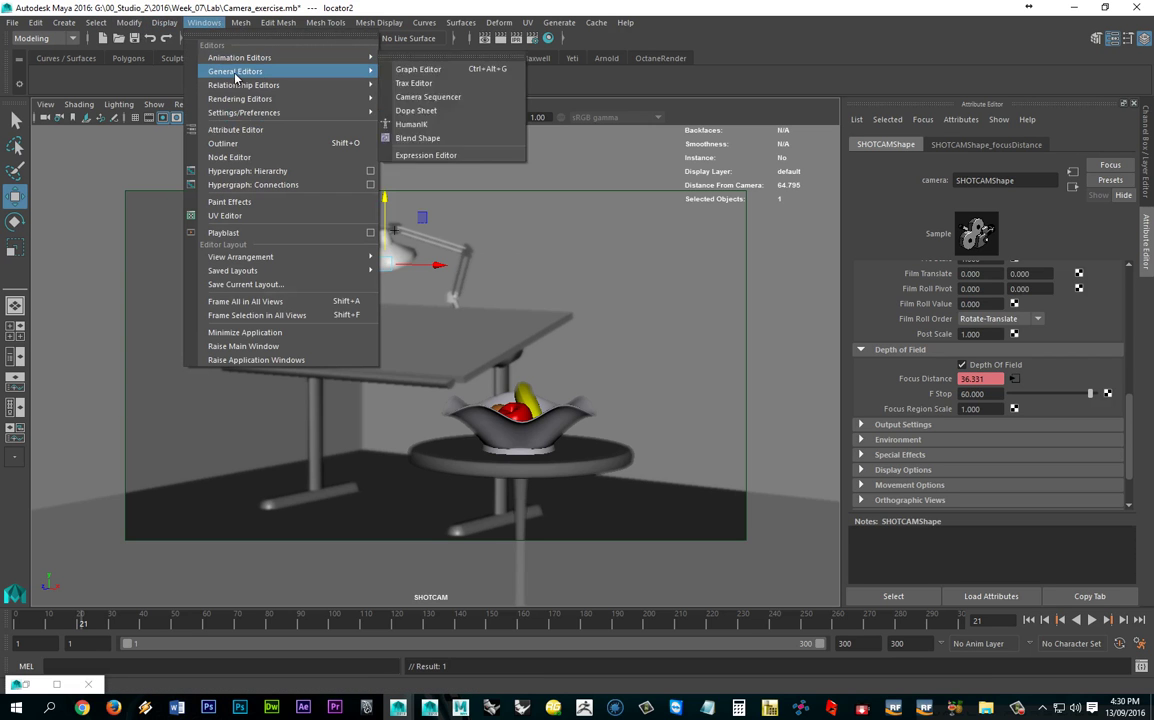
pyautogui.moveTo(265, 80)
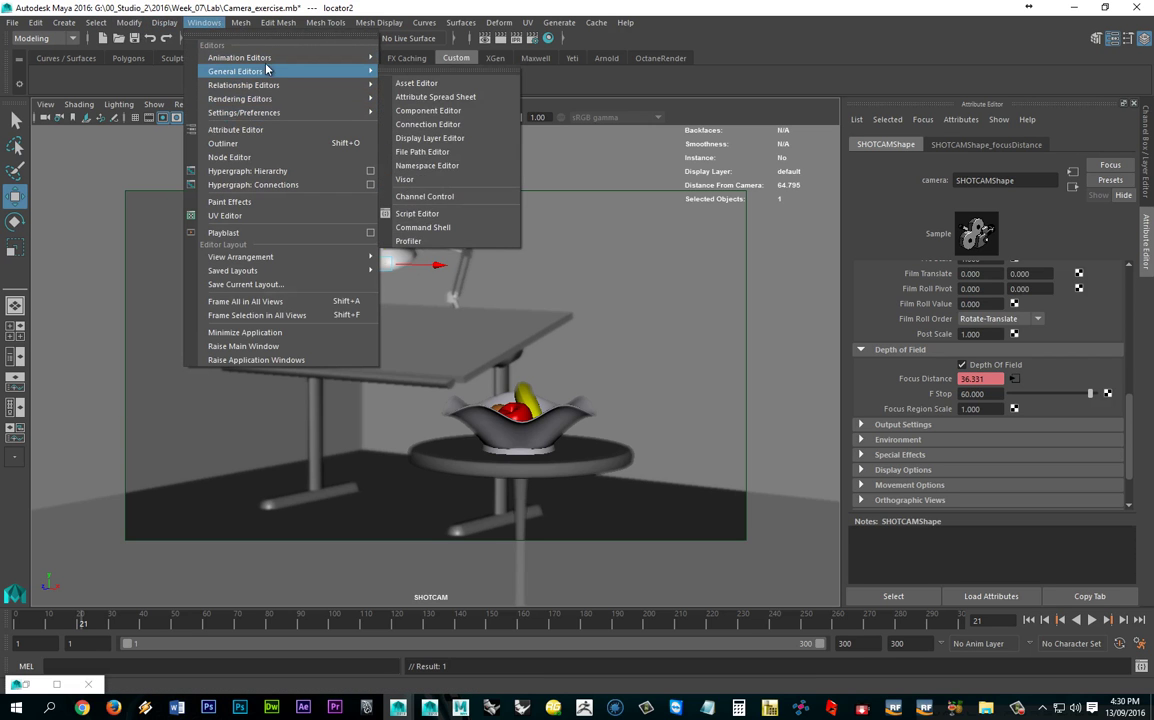
pyautogui.click(420, 70)
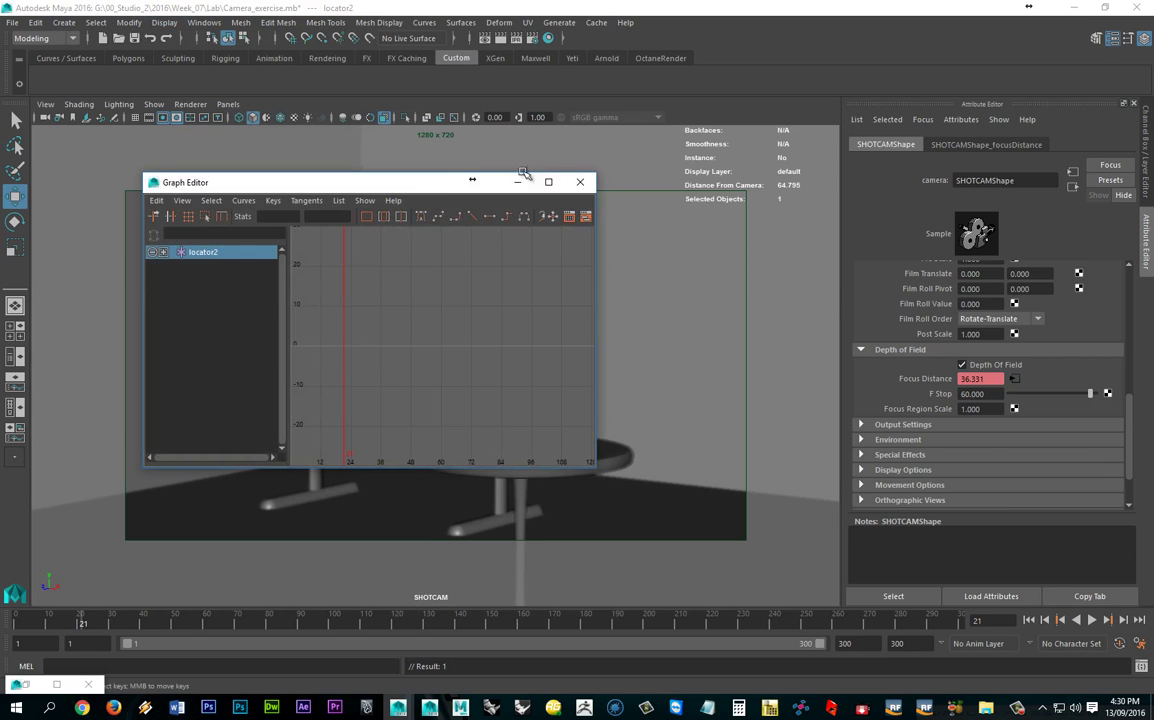
pyautogui.moveTo(471, 180); pyautogui.dragTo(984, 184)
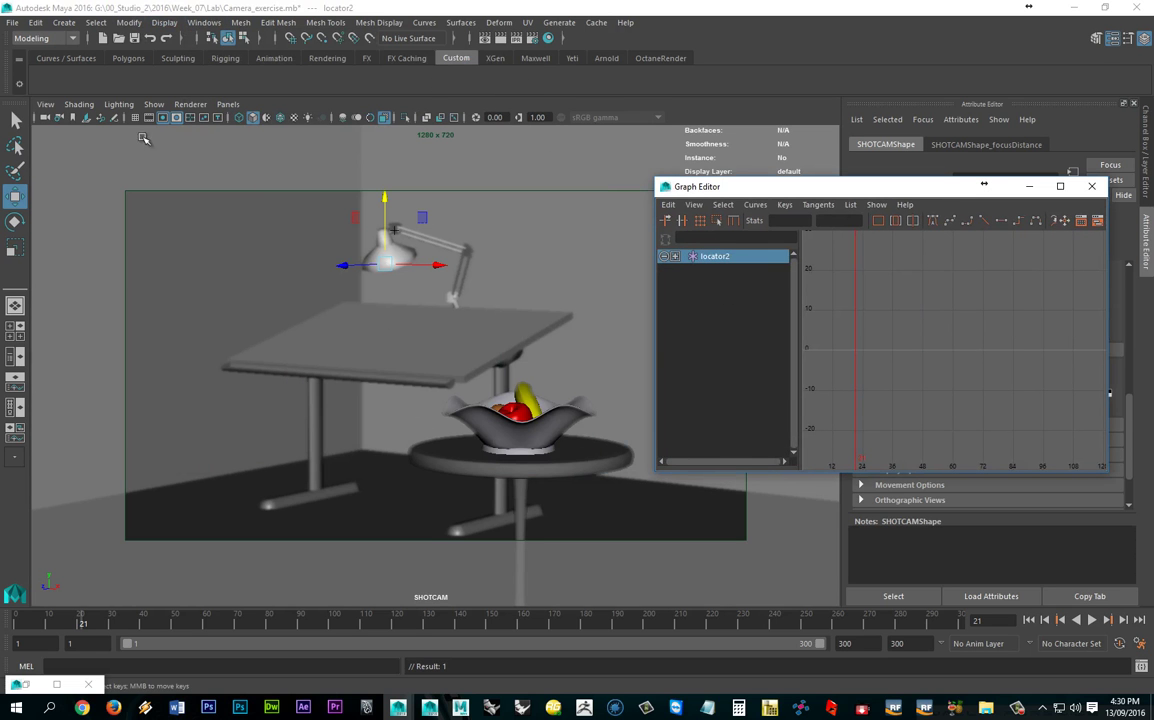
pyautogui.click(45, 117)
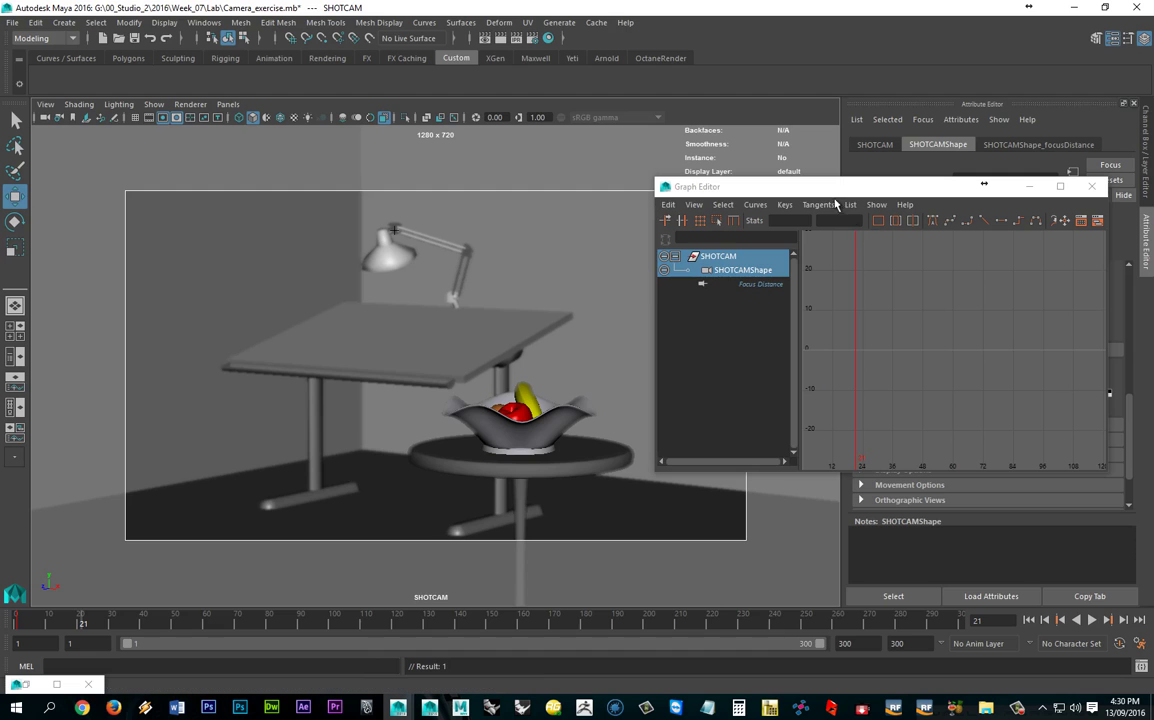
pyautogui.doubleClick(752, 185)
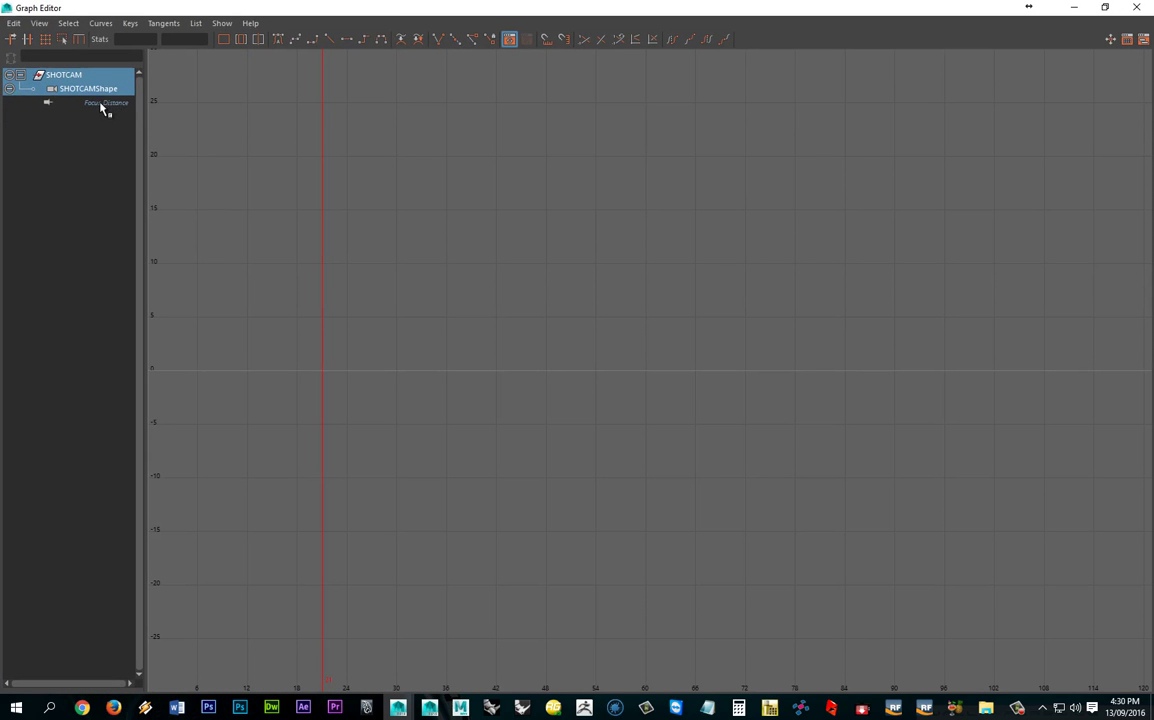
pyautogui.click(104, 104)
pyautogui.press('f')
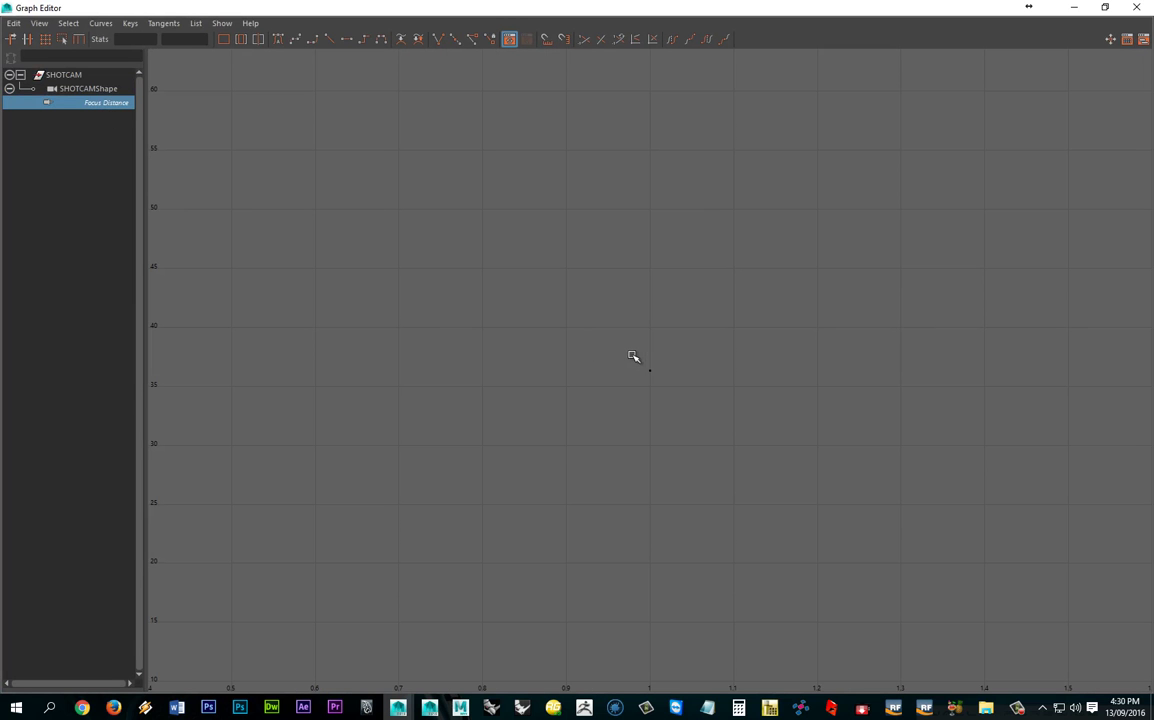
pyautogui.keyDown('alt'); pyautogui.moveTo(657, 422); pyautogui.dragTo(163, 317, button='right'); pyautogui.keyUp('alt')
pyautogui.keyDown('alt'); pyautogui.moveTo(531, 394); pyautogui.dragTo(300, 340, button='right'); pyautogui.keyUp('alt')
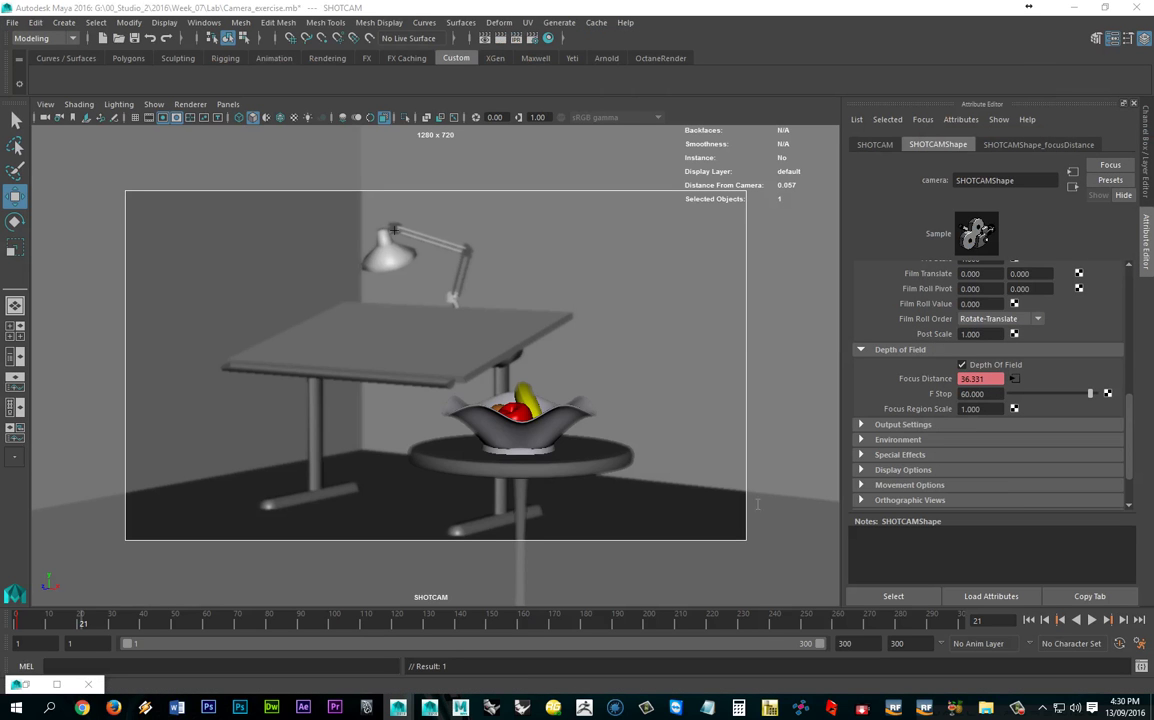
# Go to frame 50 and select the lamp shade to read its distance from the camera
pyautogui.click(17, 631)
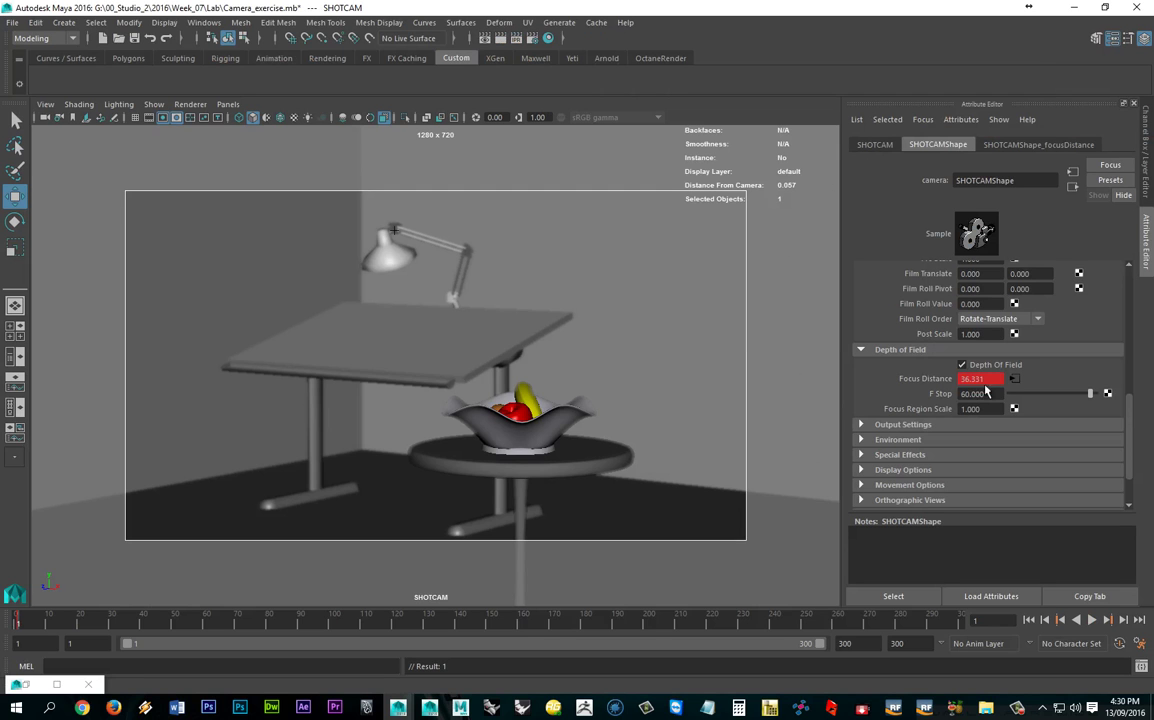
pyautogui.hotkey('alt', 'v')
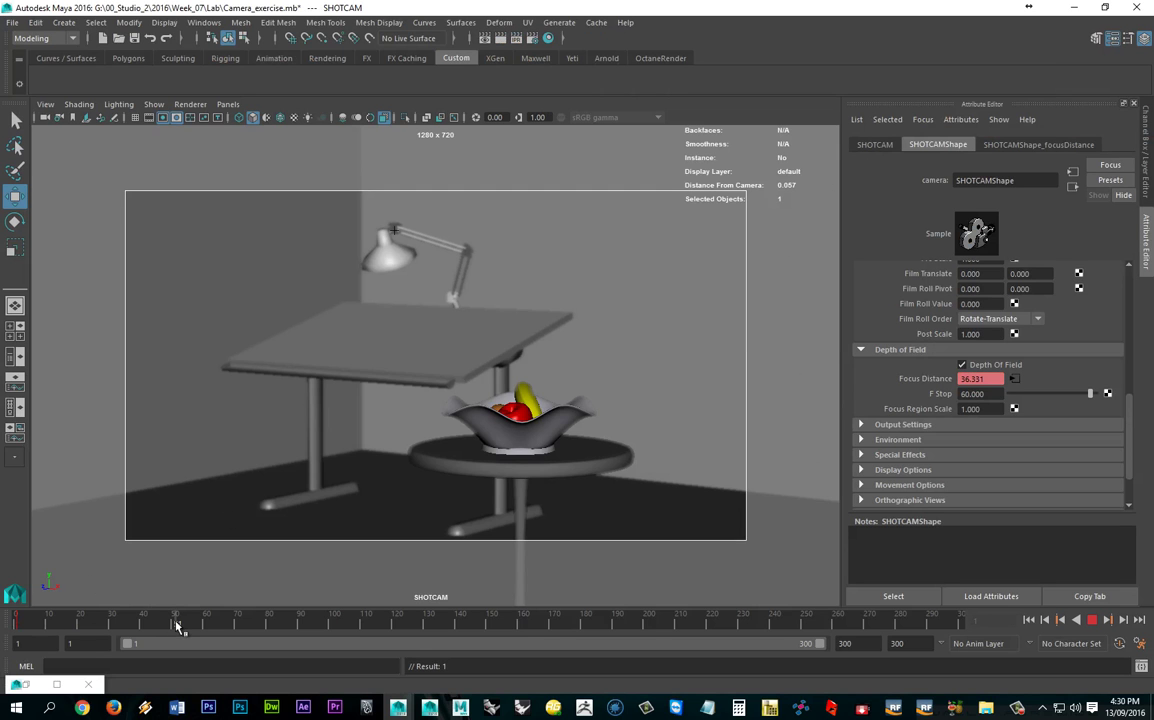
pyautogui.click(175, 626)
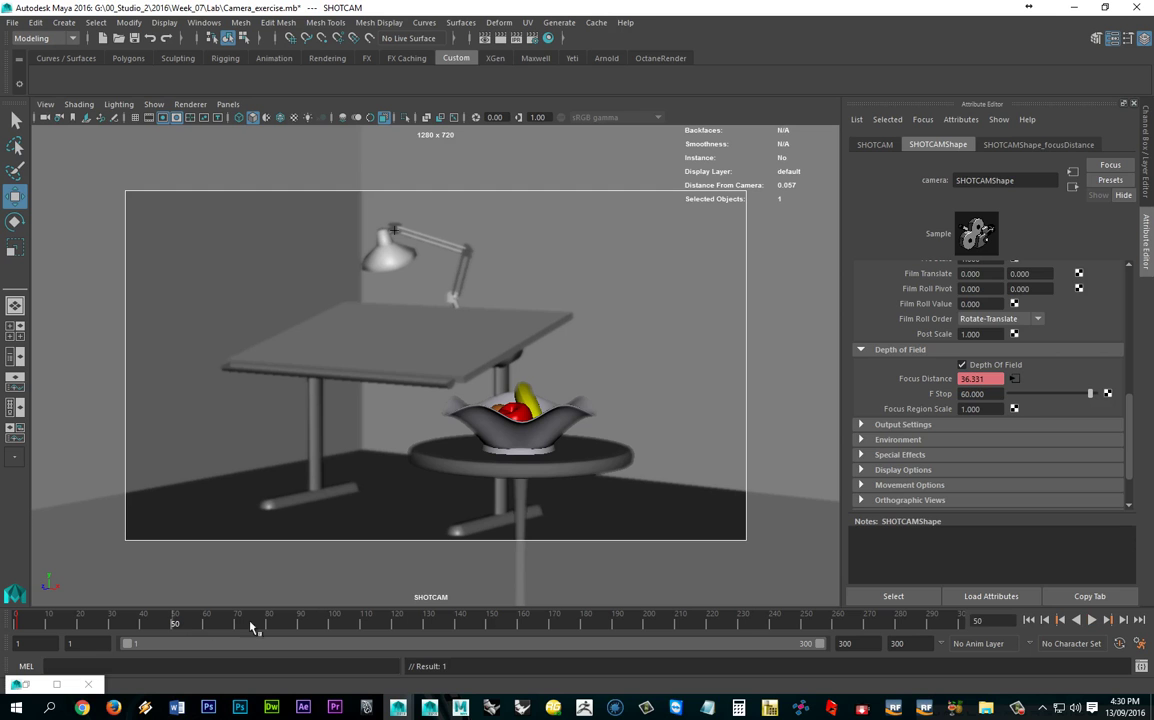
pyautogui.click(366, 240)
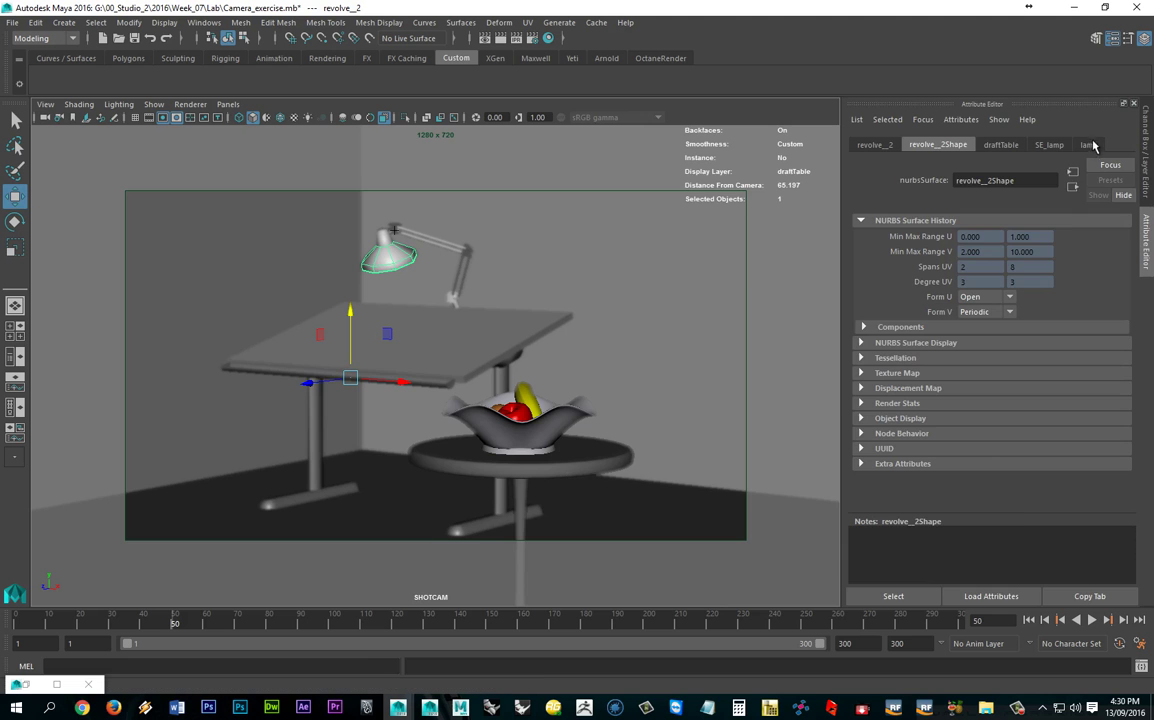
pyautogui.hotkey('ctrl', 'a')
pyautogui.hotkey('ctrl', 'a')
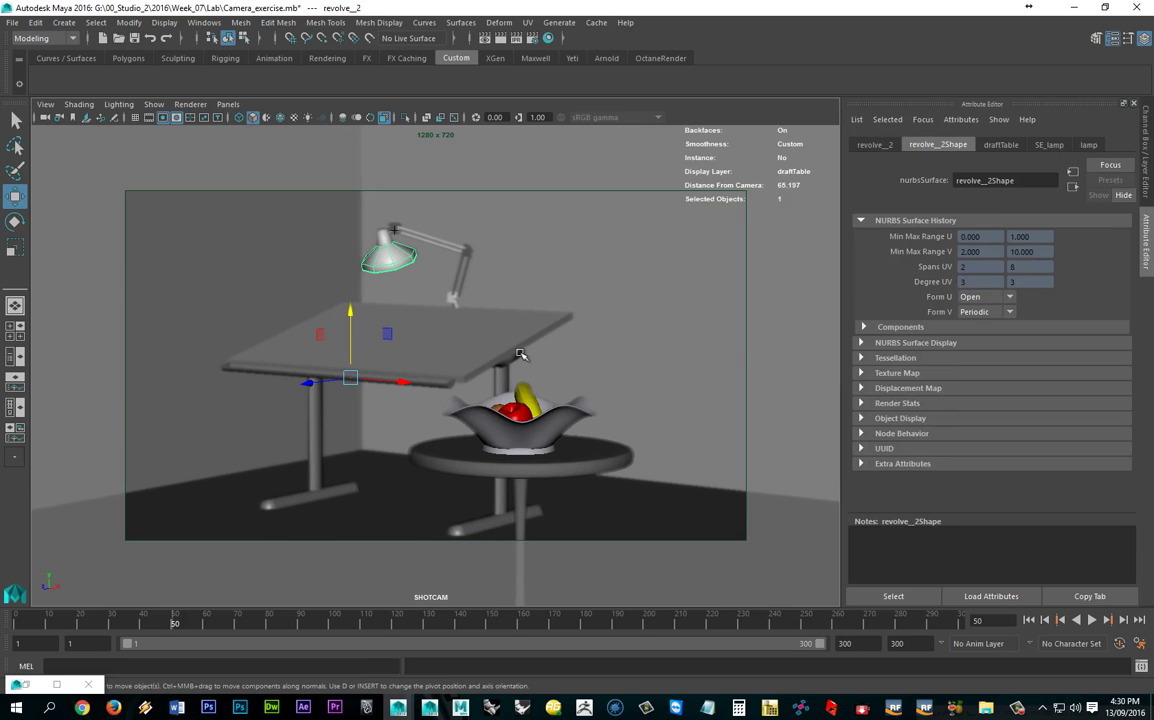
# Select SHOTCAM and set its focus distance to 65 at frame 50
pyautogui.click(59, 117)
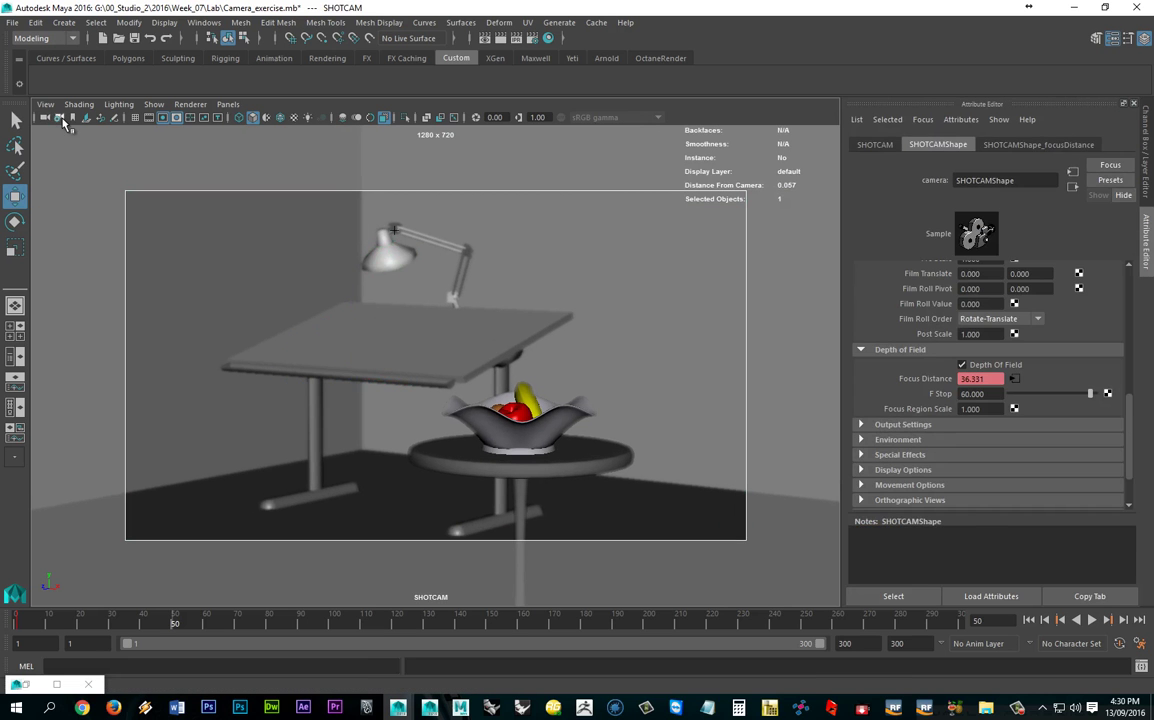
pyautogui.write('65')
pyautogui.press('Return')
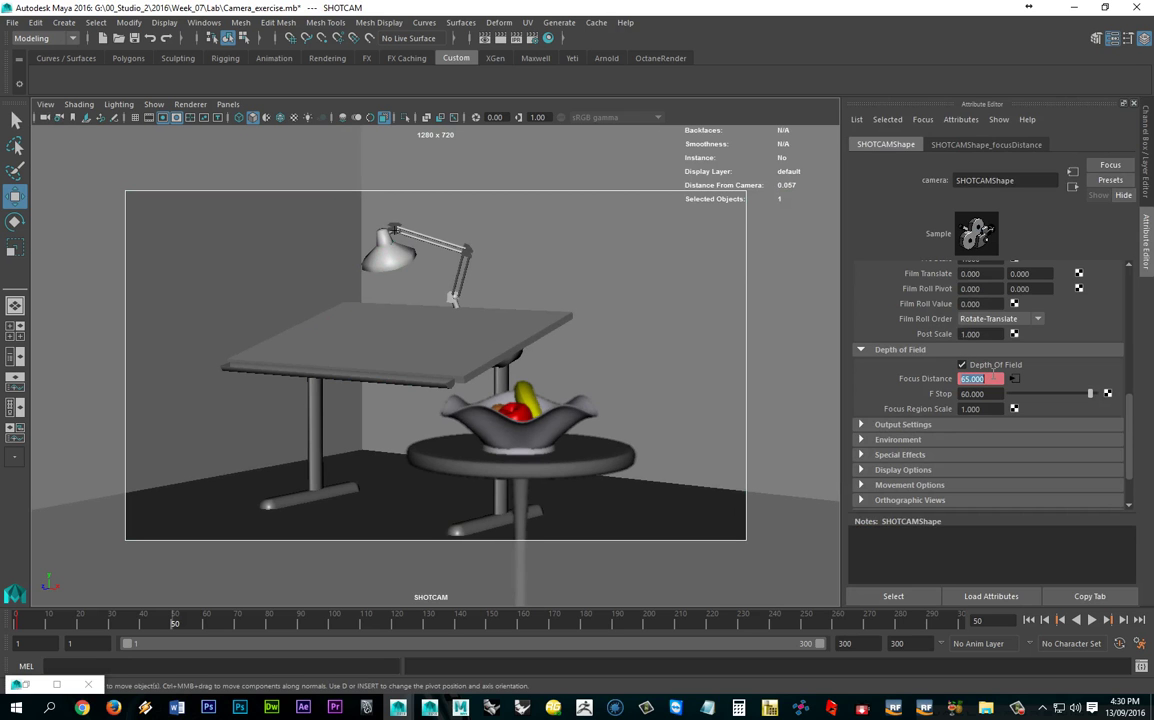
# Enable automatic keyframing and set a key on SHOTCAM's focus distance at frame 50
pyautogui.click(1121, 646)
pyautogui.rightClick(982, 379)
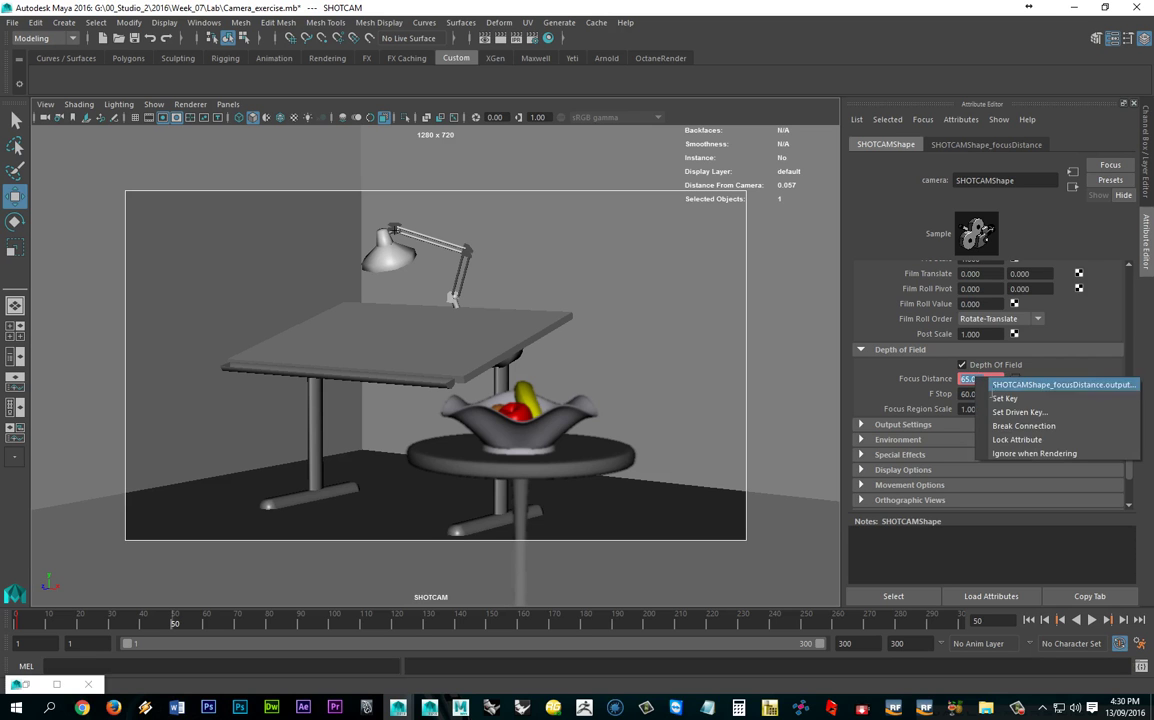
pyautogui.click(998, 394)
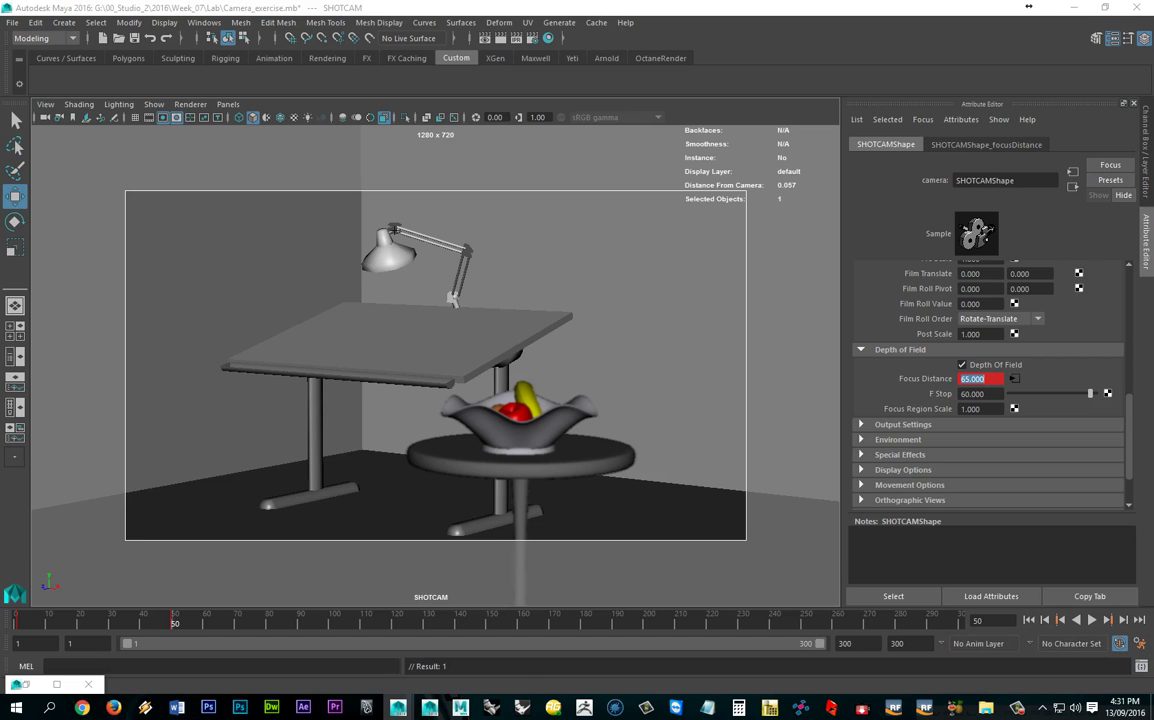
# Return to frame 1 and set SHOTCAM's F Stop to 5.6
pyautogui.moveTo(22, 621); pyautogui.dragTo(0, 630)
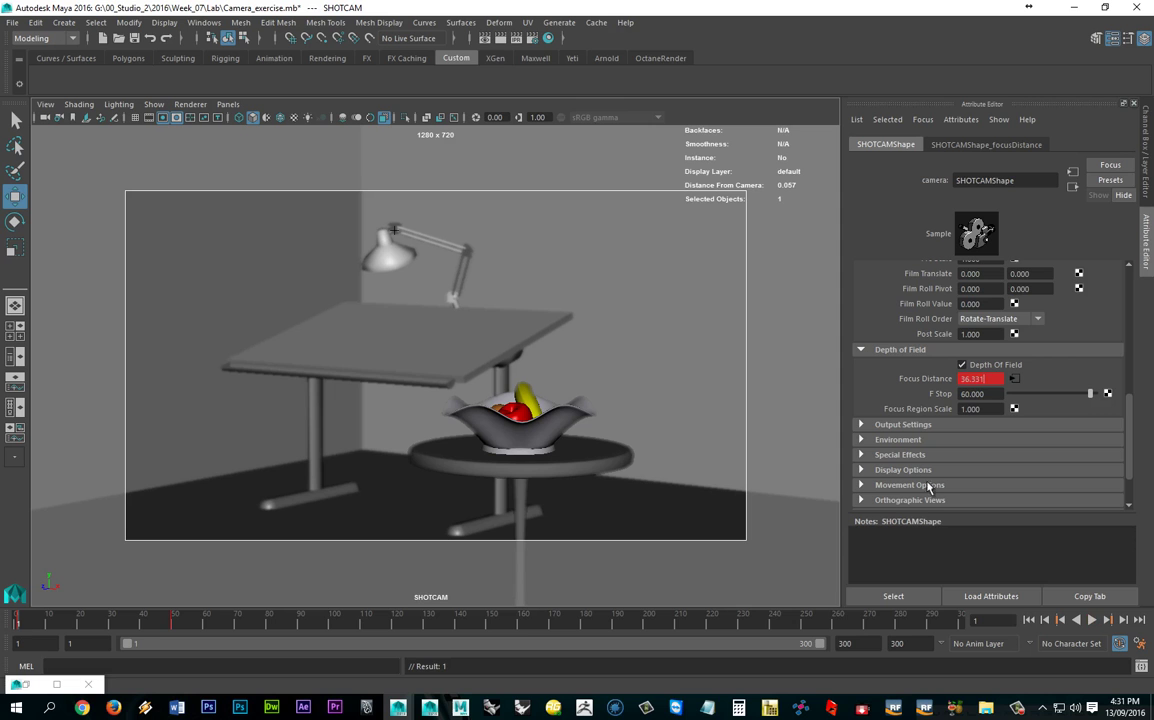
pyautogui.doubleClick(975, 395)
pyautogui.press('Return')
# Scrub to frame 50 and render the SHOTCAM view with Maya Software to check the focus on the lamp
pyautogui.moveTo(25, 622); pyautogui.dragTo(174, 630)
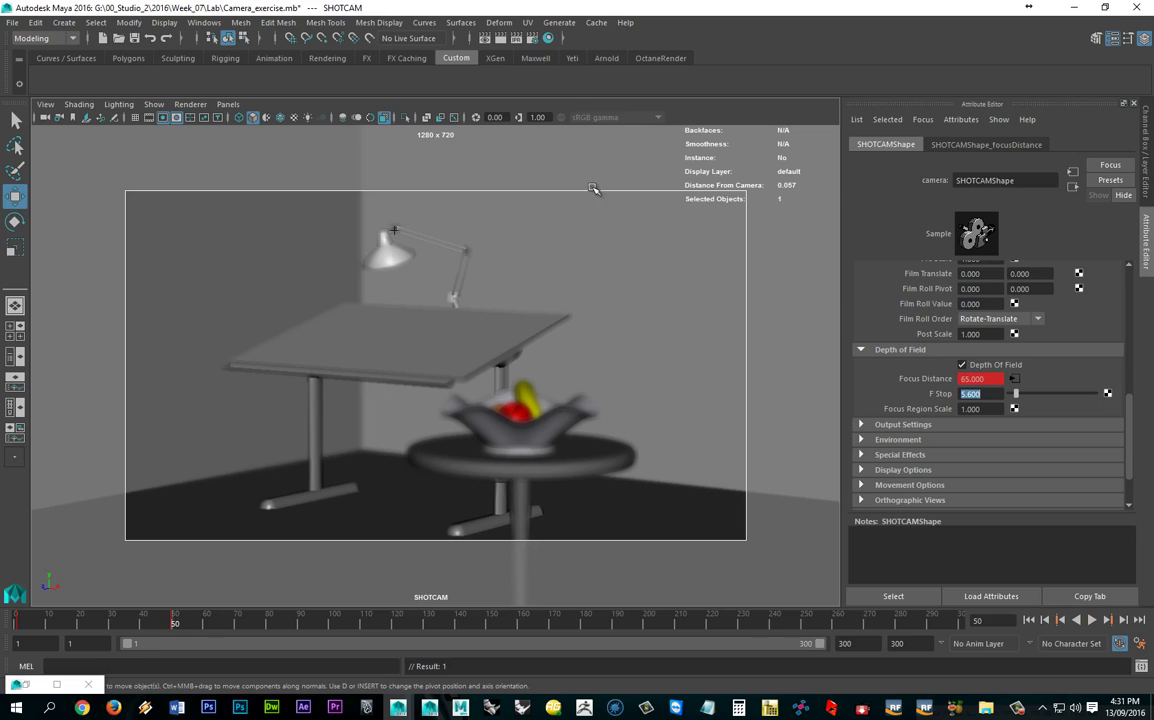
pyautogui.hotkey('alt', 'v')
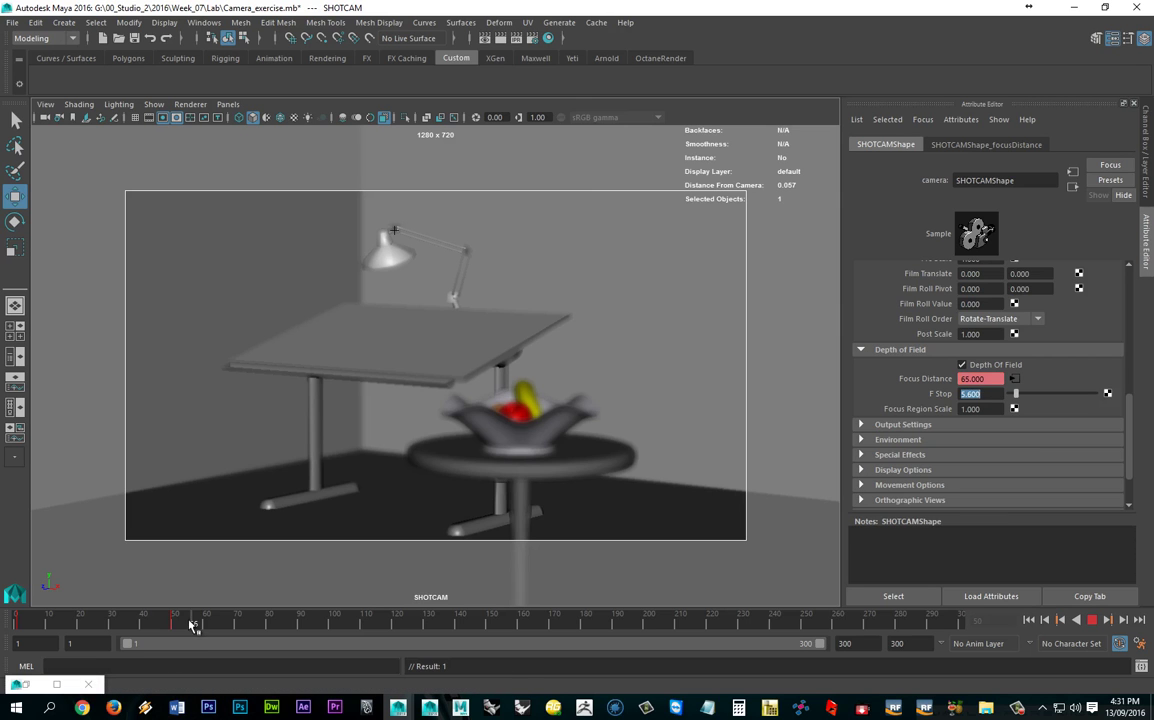
pyautogui.hotkey('alt', 'v')
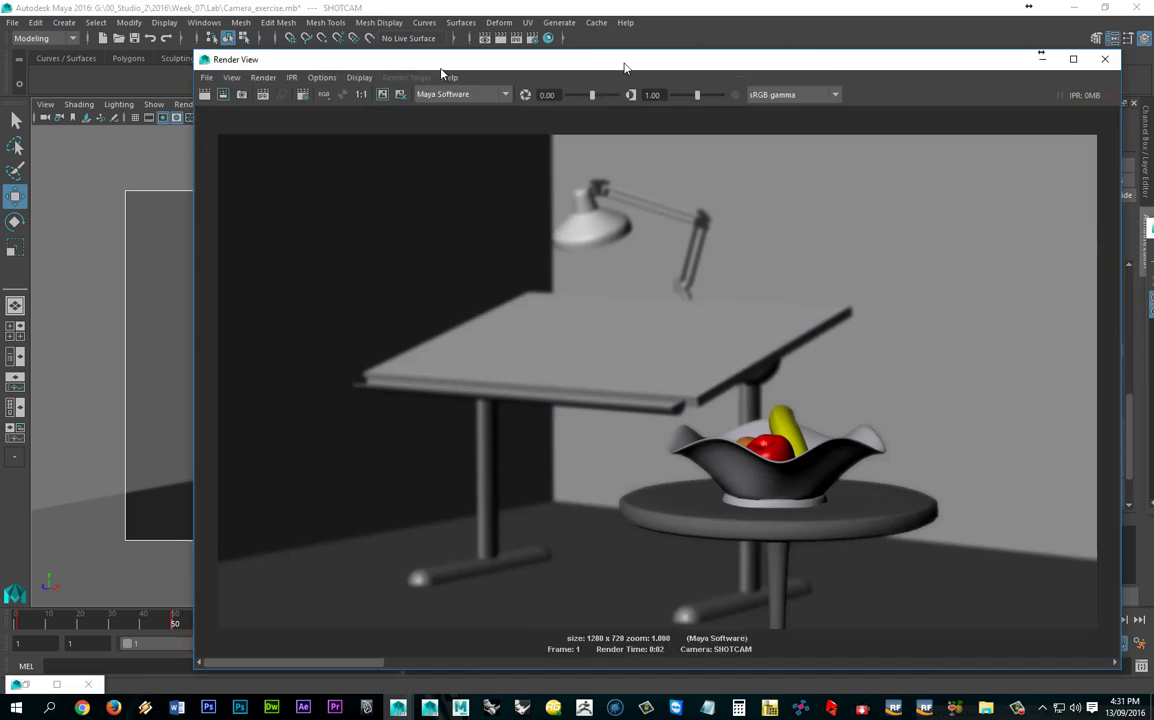
pyautogui.moveTo(994, 45); pyautogui.dragTo(900, 17)
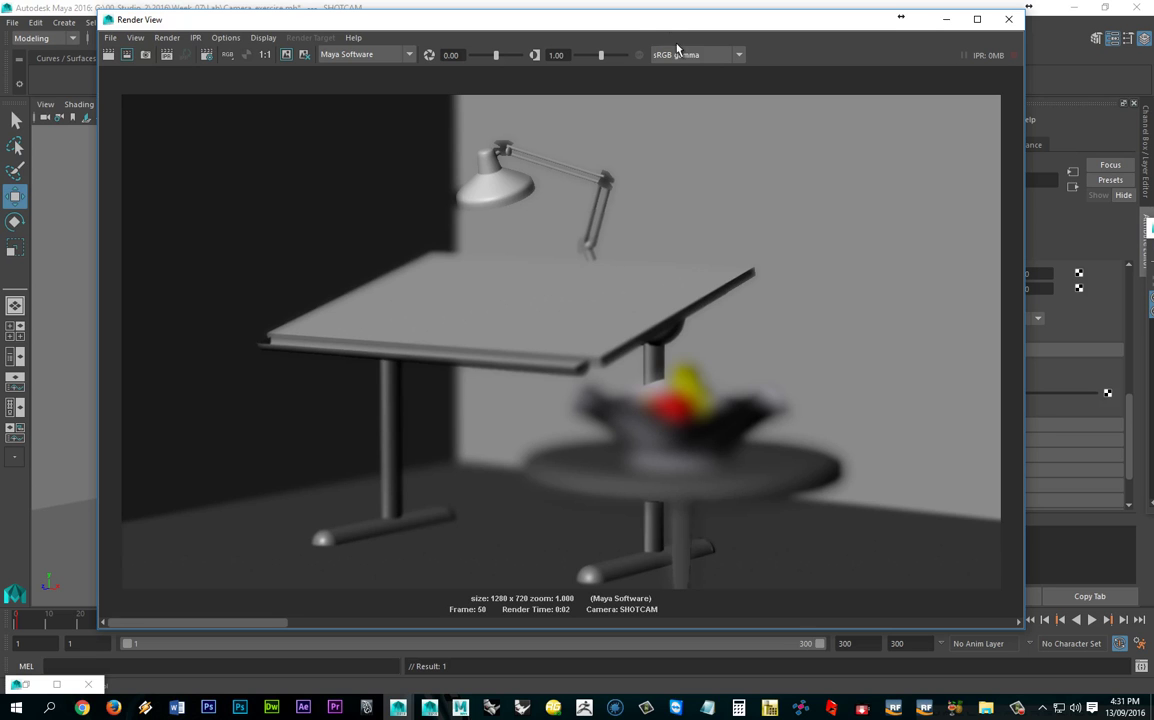
# Go back to frame 1 and render the SHOTCAM view again to check the focus on the fruit bowl
pyautogui.moveTo(649, 26); pyautogui.dragTo(1135, 183)
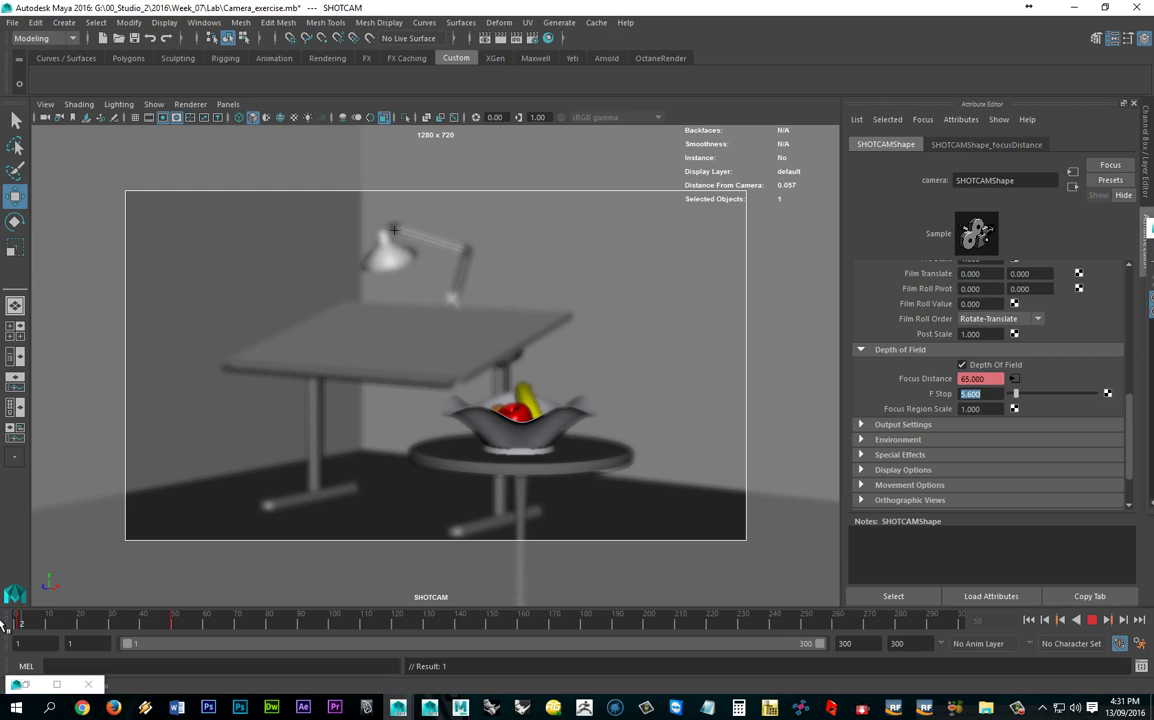
pyautogui.moveTo(1, 626); pyautogui.dragTo(0, 626)
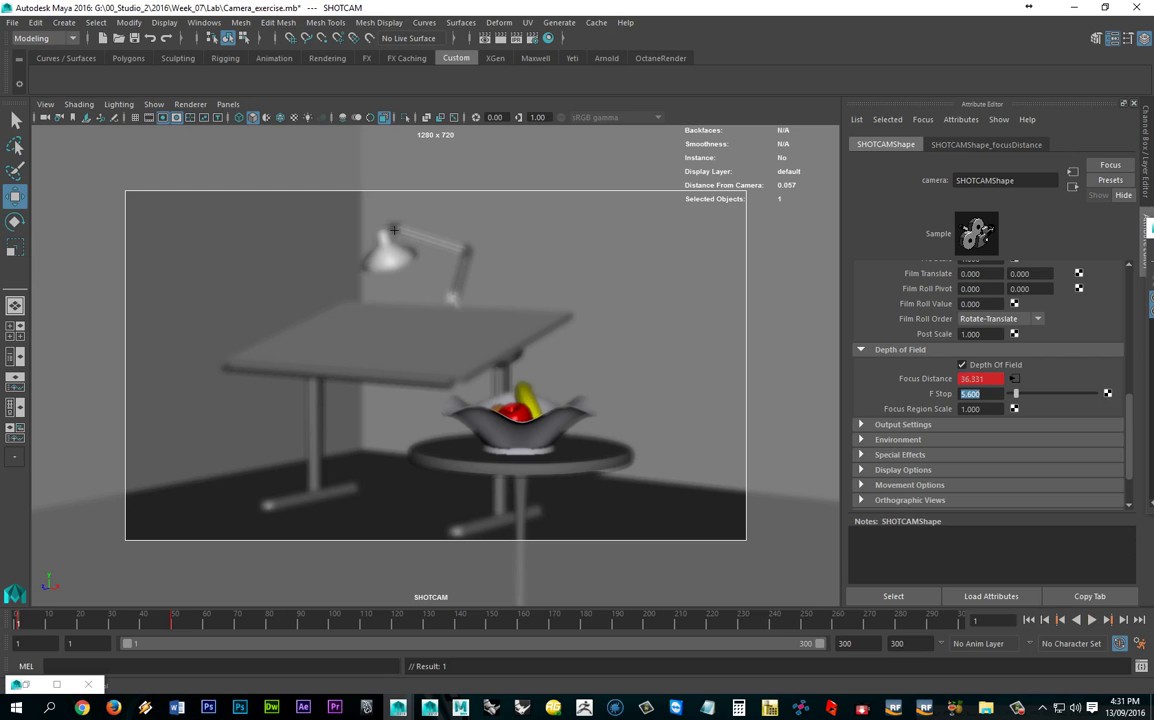
pyautogui.moveTo(1153, 228); pyautogui.dragTo(93, 27)
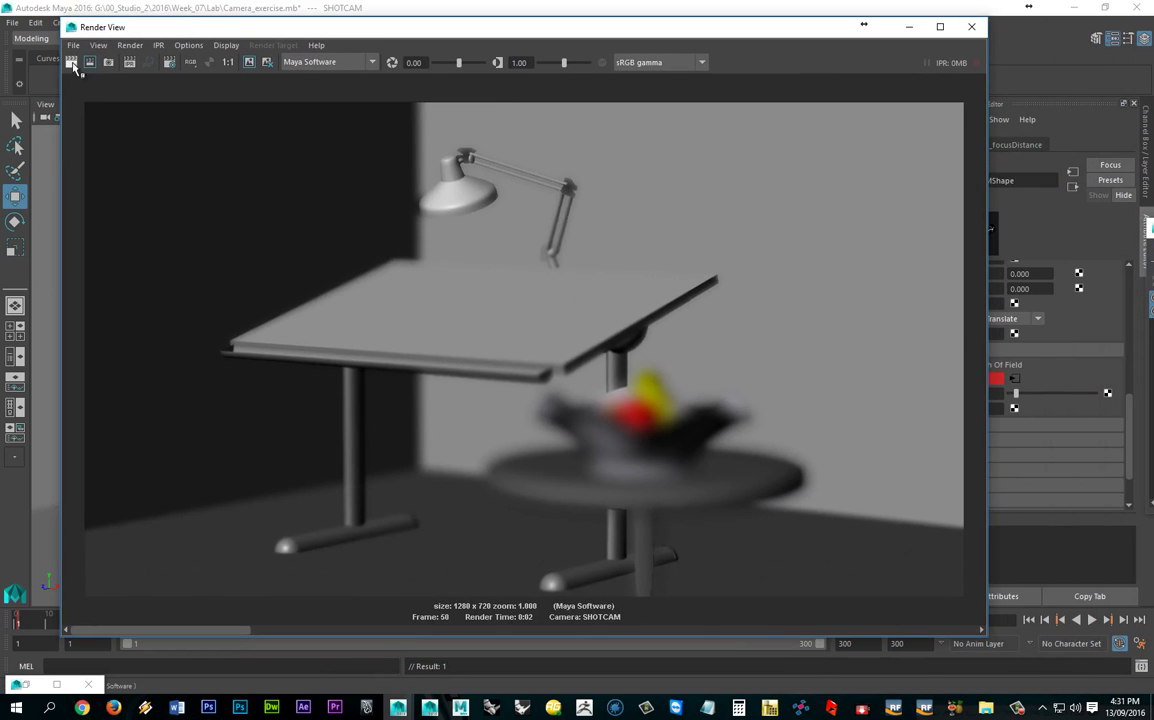
pyautogui.click(71, 62)
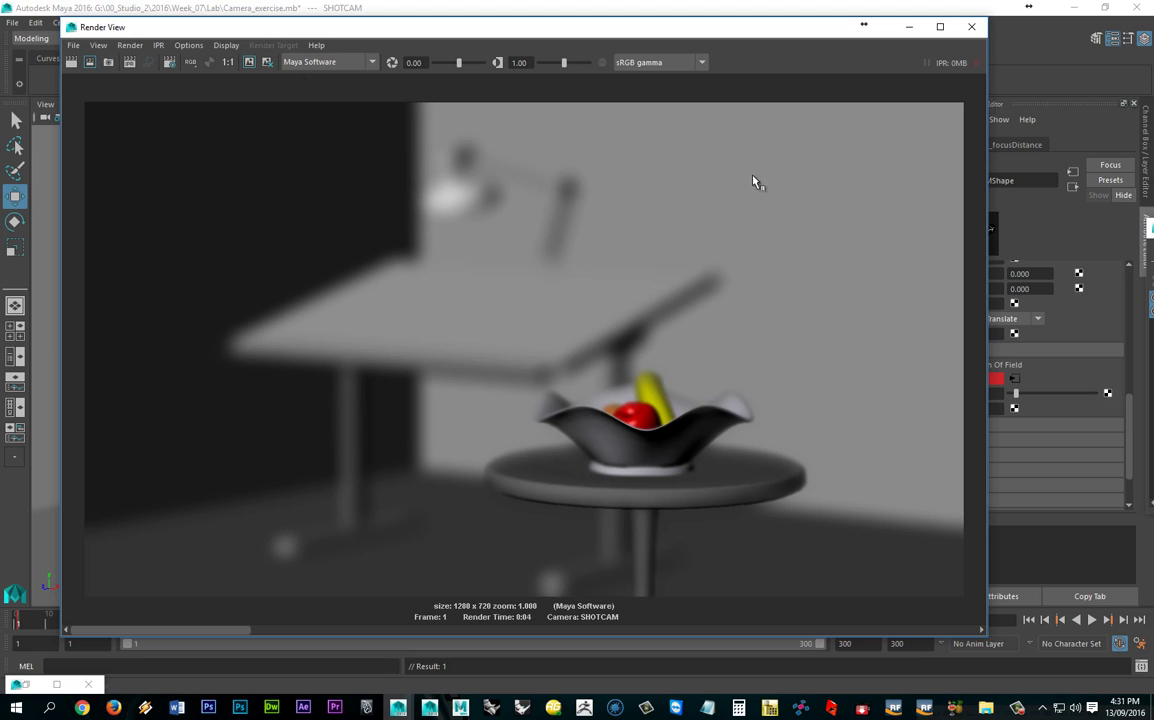
# Turn off SHOTCAM's depth of field and render frame 1 without it
pyautogui.moveTo(760, 30)
pyautogui.mouseDown()
pyautogui.moveTo(642, 30)
pyautogui.moveTo(780, 18)
pyautogui.mouseUp()
pyautogui.click(962, 365)
pyautogui.click(126, 46)
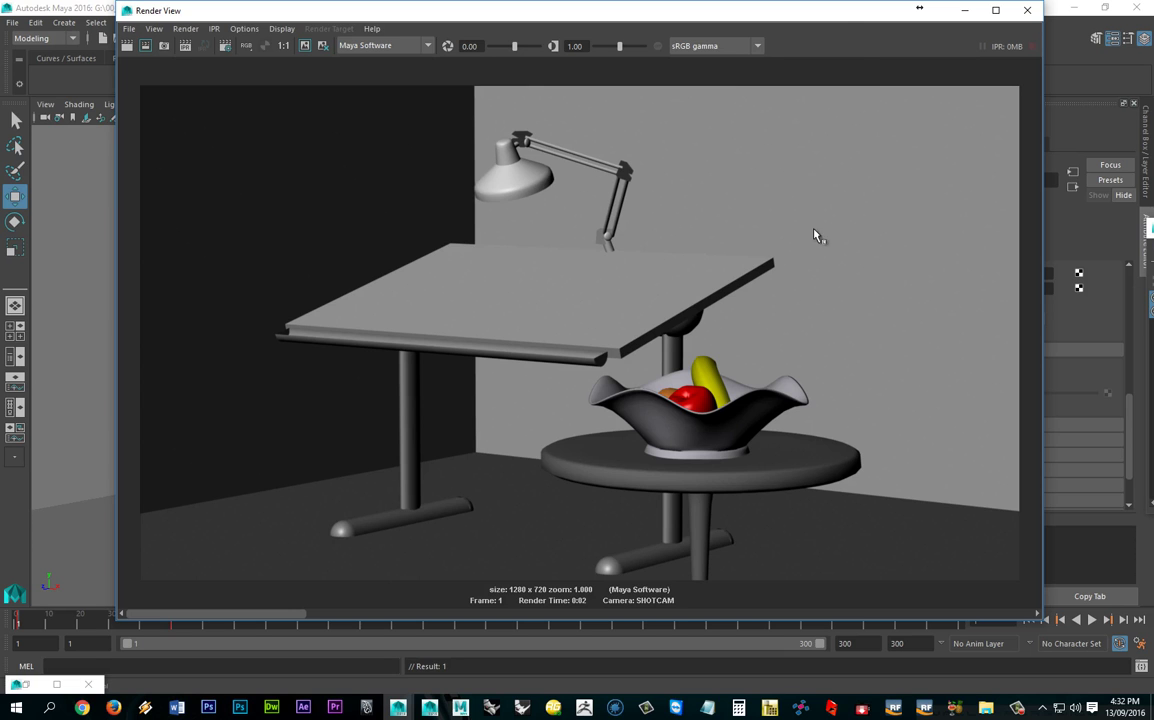
# Move the Render View clear of the Attribute Editor and switch to Word
pyautogui.moveTo(754, 11); pyautogui.dragTo(550, 36)
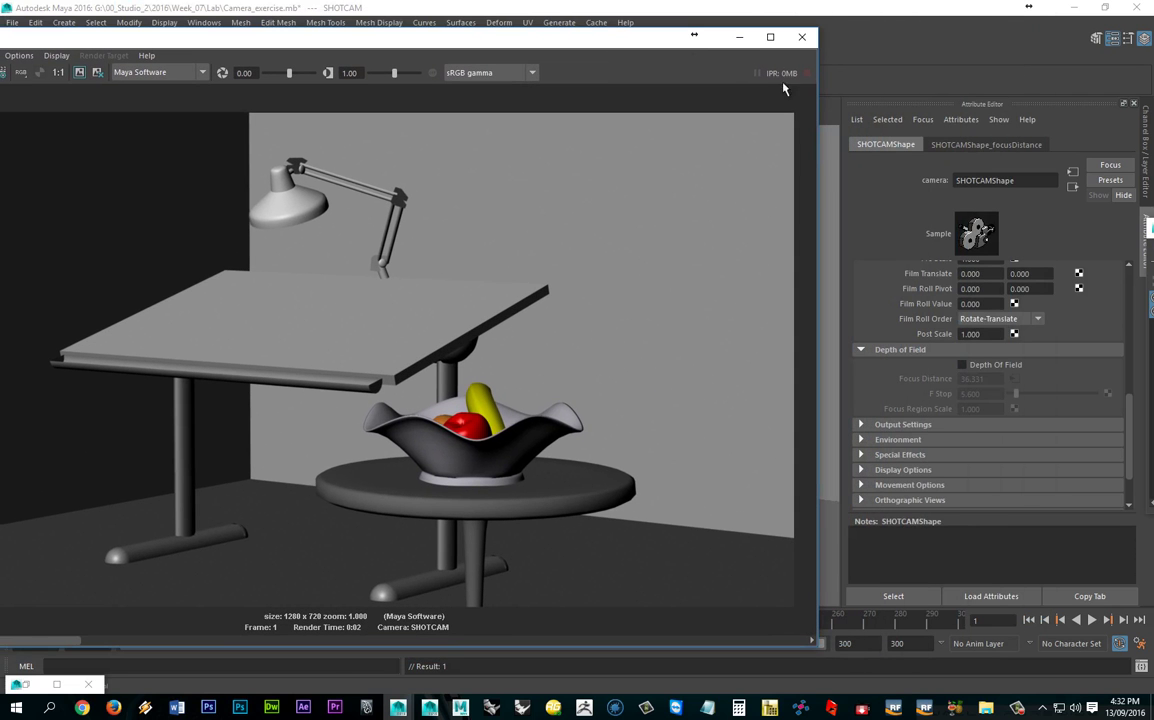
pyautogui.hotkey('alt', 'Tab')
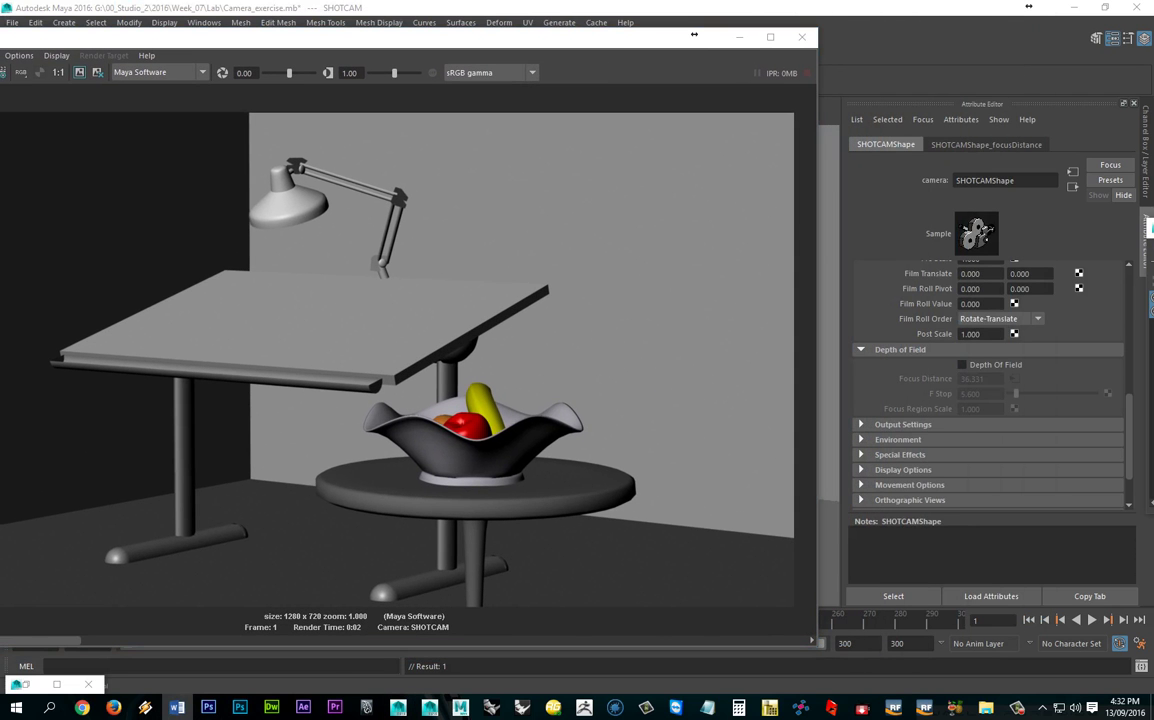